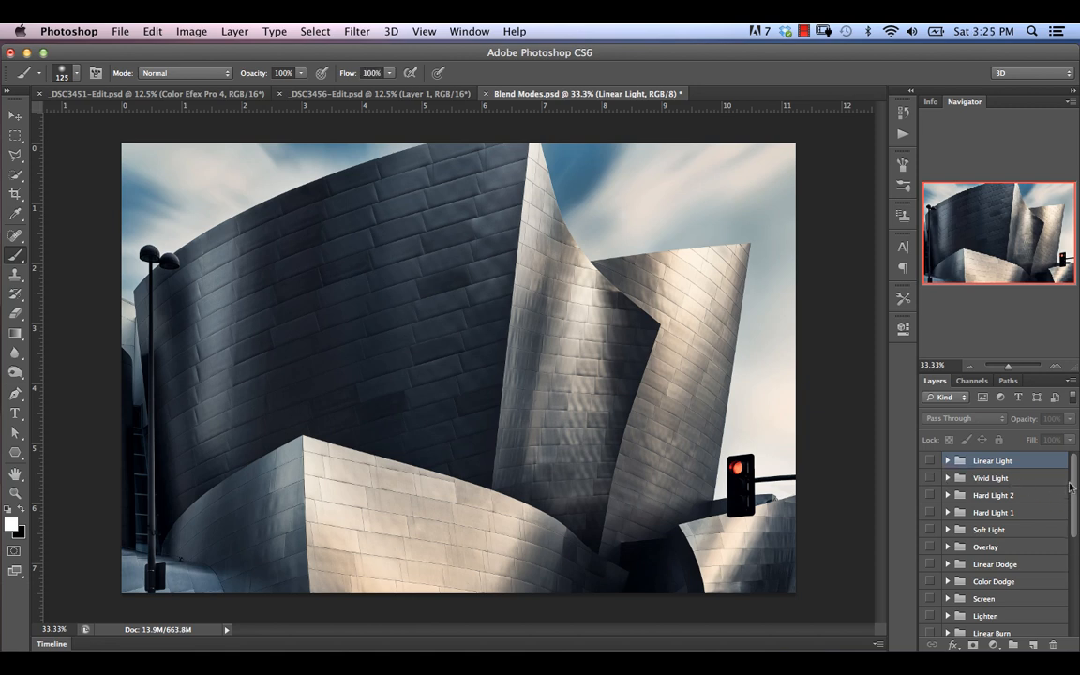
# - Select and show the Contrasted layer in the Other Stuff group
pyautogui.scroll(-10, 1070, 486)
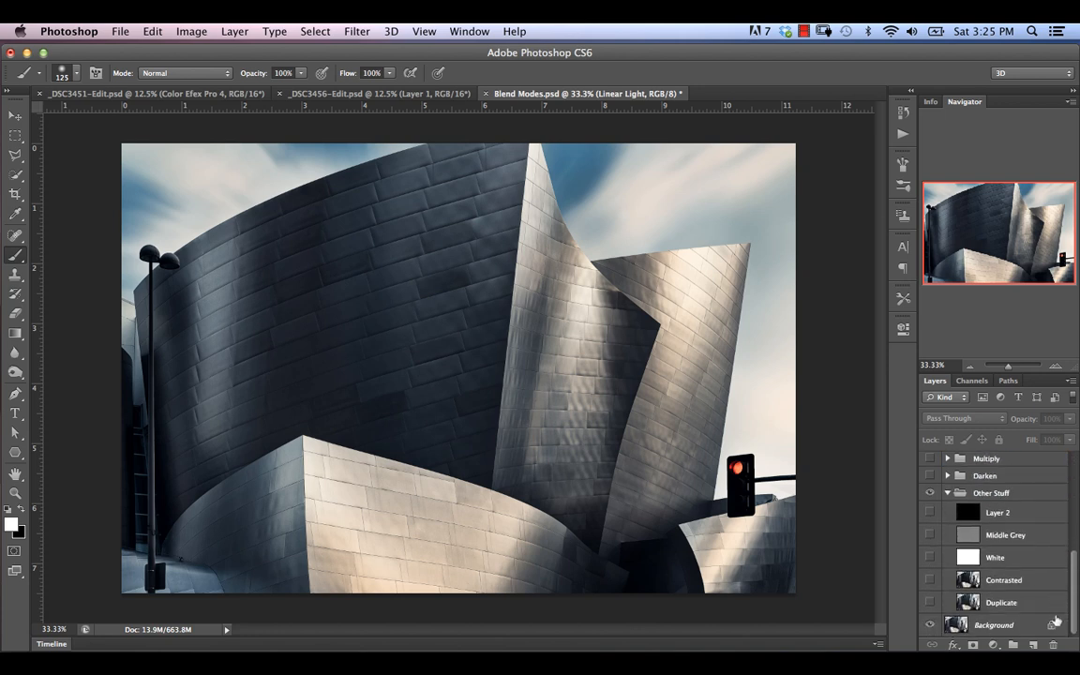
pyautogui.click(1008, 581)
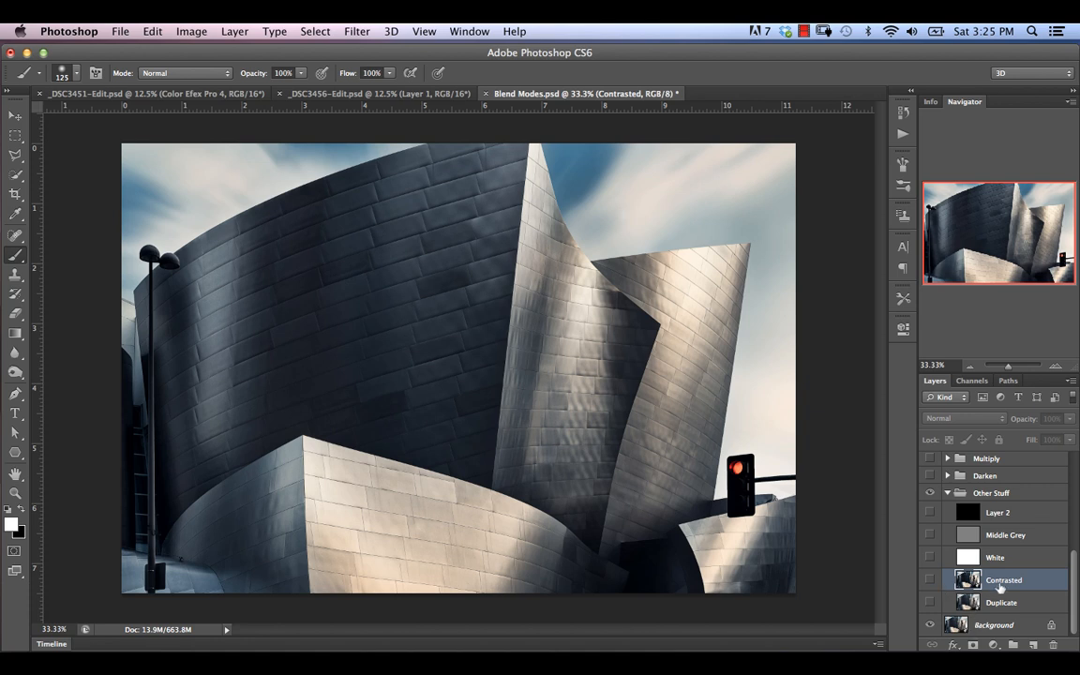
pyautogui.click(931, 580)
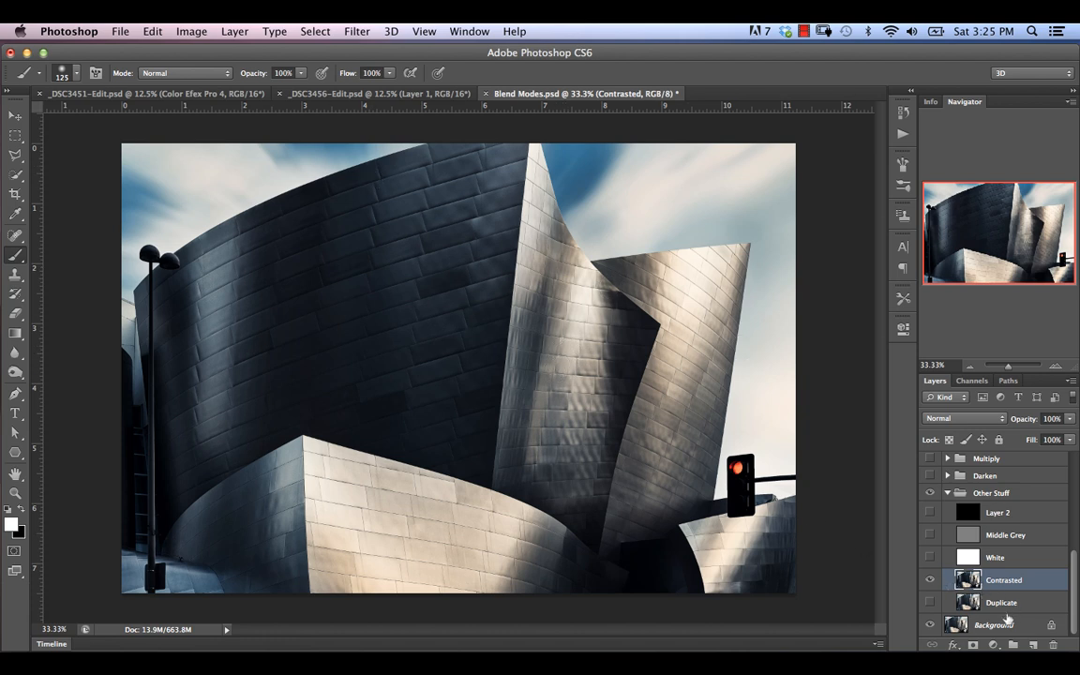
# - Add a new layer above Contrasted, paint a soft white squiggle across the building in Normal mode, and hide the layer
pyautogui.click(1030, 645)
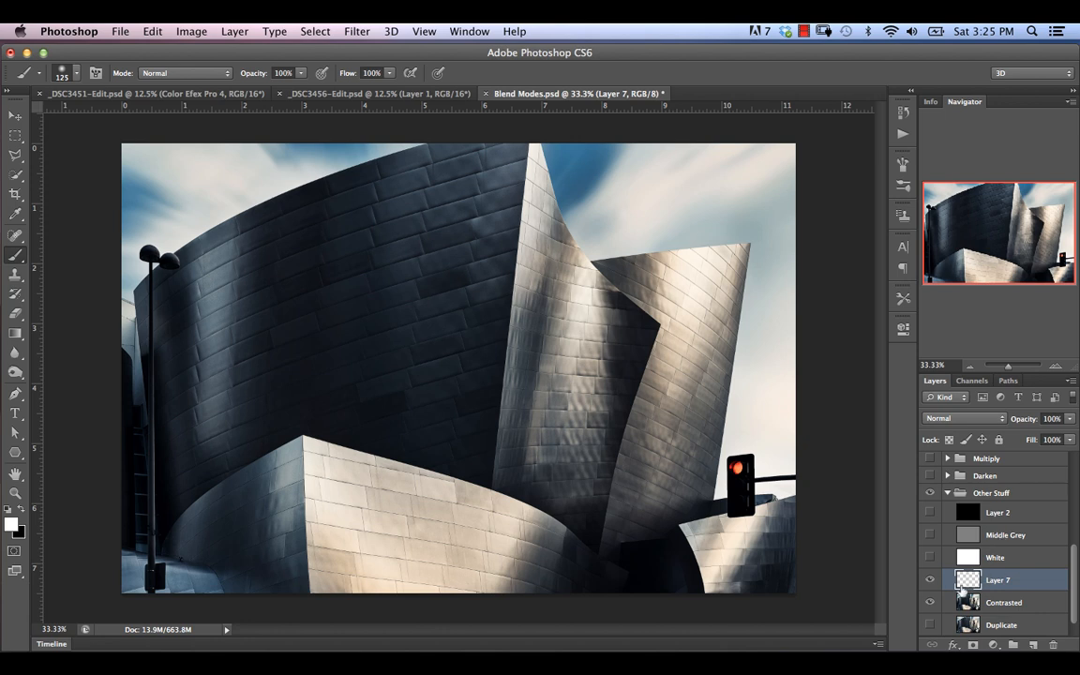
pyautogui.moveTo(214, 282)
pyautogui.mouseDown()
pyautogui.moveTo(283, 232)
pyautogui.moveTo(497, 429)
pyautogui.mouseUp()
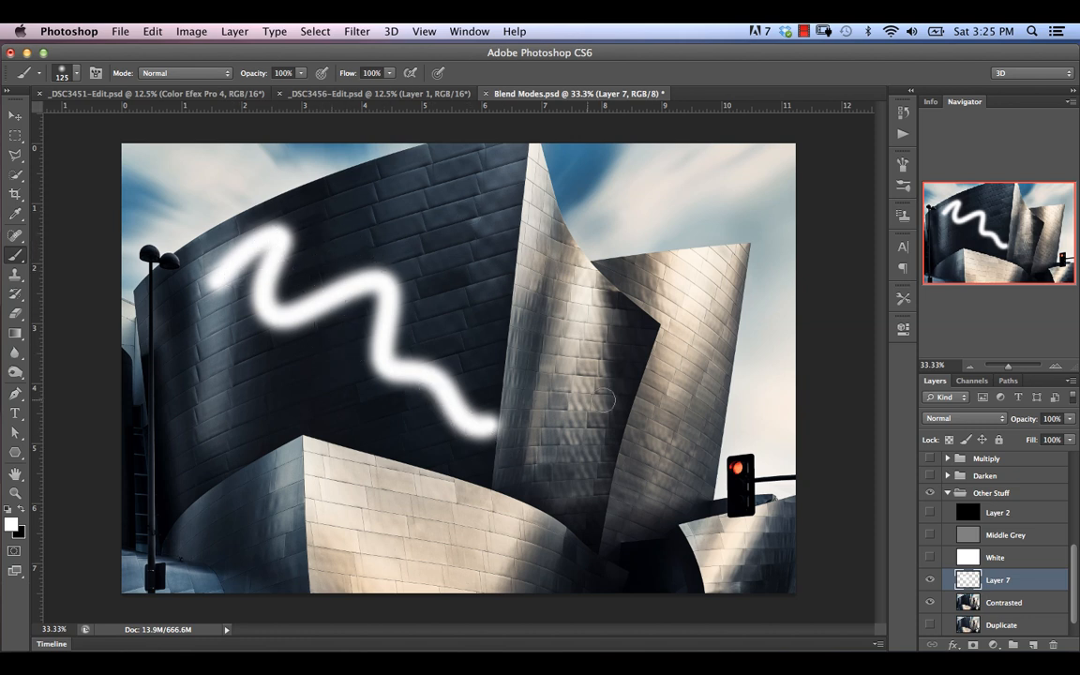
pyautogui.click(929, 579)
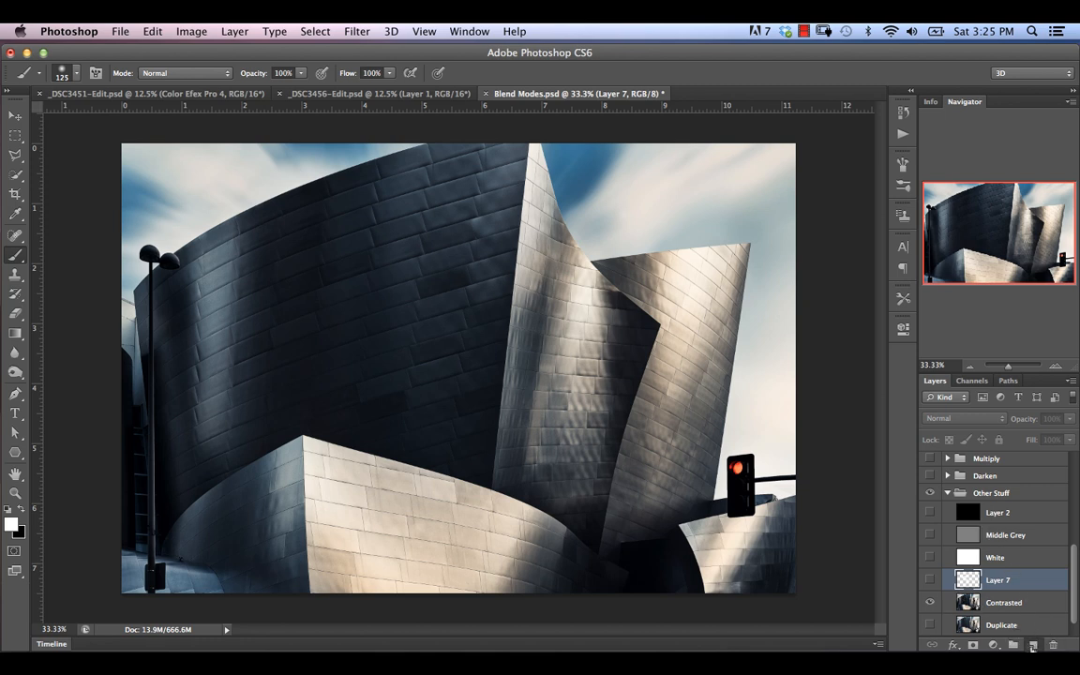
# - Add another layer with the Dissolve blend mode, paint a white zigzag across the dark facade, and hide the layer
pyautogui.click(1033, 646)
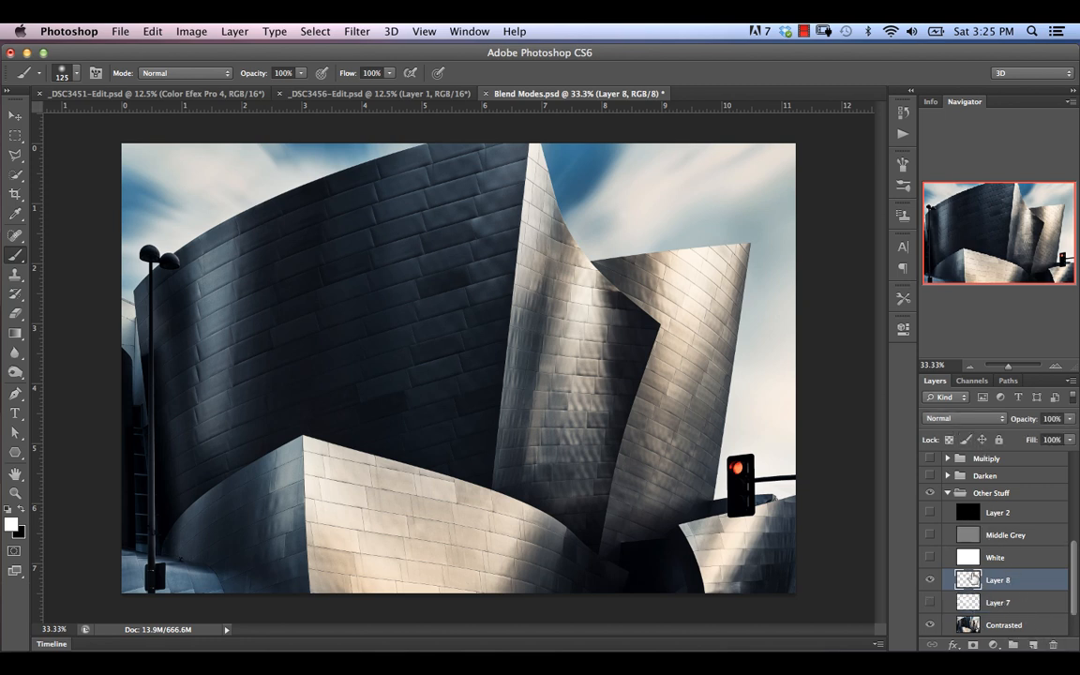
pyautogui.click(968, 425)
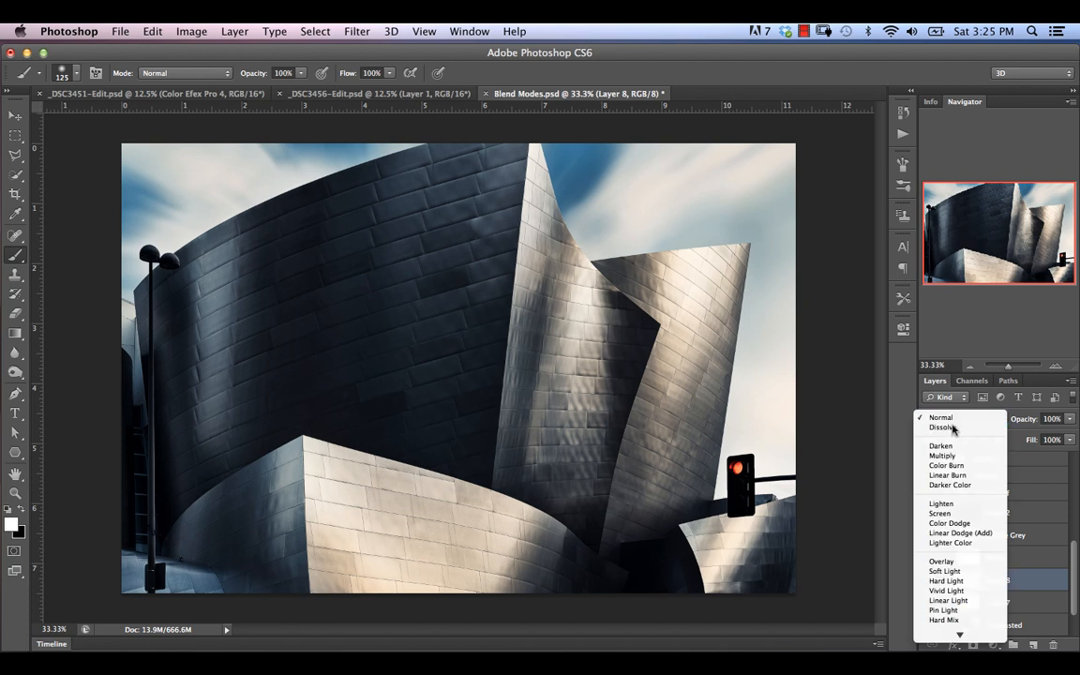
pyautogui.click(949, 432)
pyautogui.click(272, 265)
pyautogui.moveTo(272, 265)
pyautogui.mouseDown()
pyautogui.moveTo(407, 370)
pyautogui.moveTo(551, 520)
pyautogui.mouseUp()
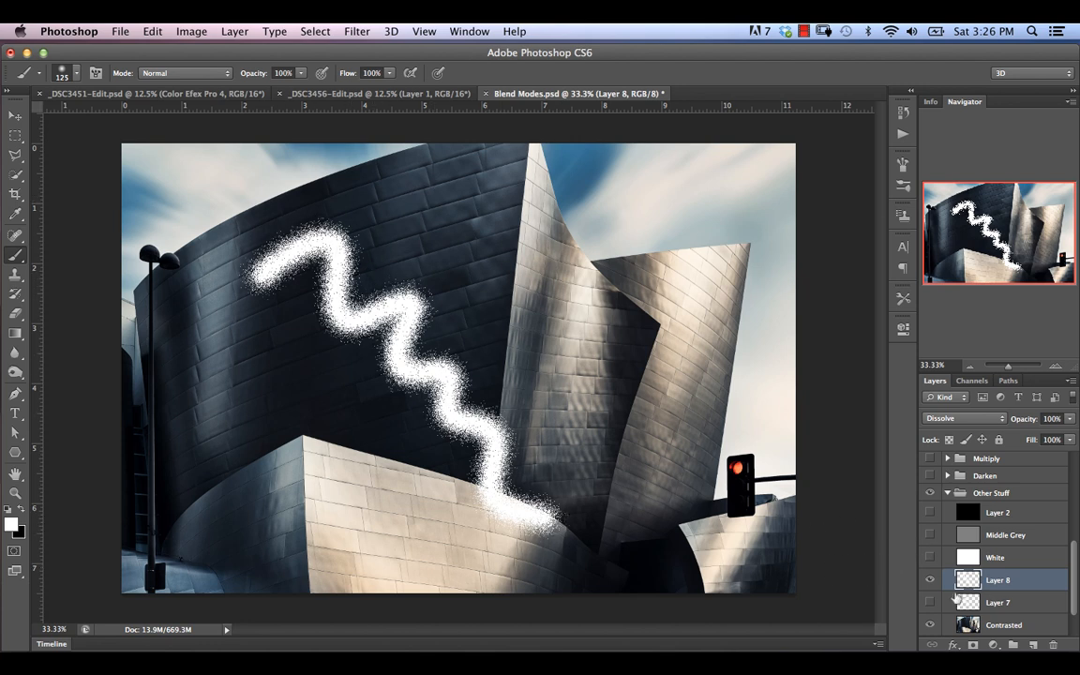
pyautogui.click(930, 579)
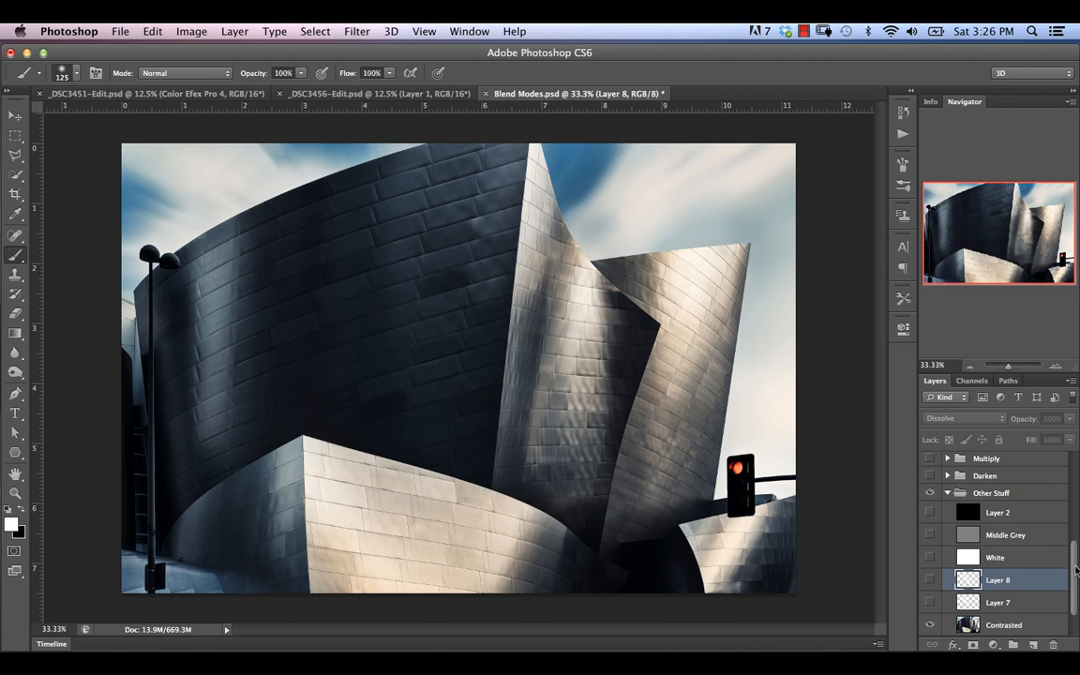
# - Expand and show the Darken group, and review the available blend modes without changing Pass Through
pyautogui.moveTo(1073, 570); pyautogui.dragTo(1072, 541)
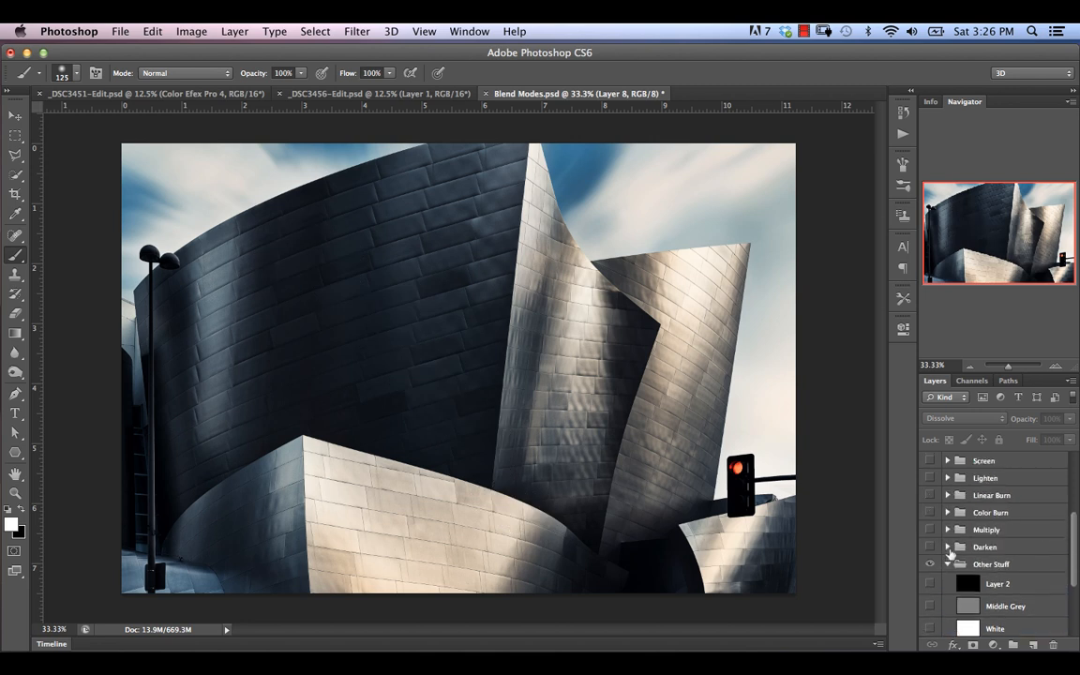
pyautogui.click(984, 546)
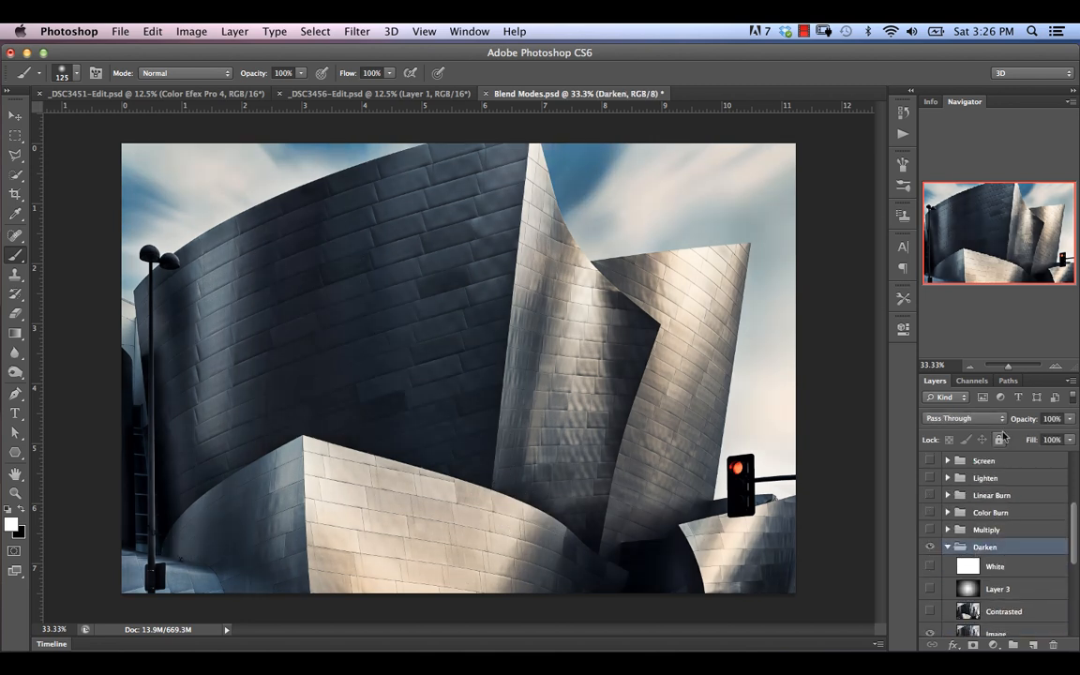
pyautogui.click(966, 418)
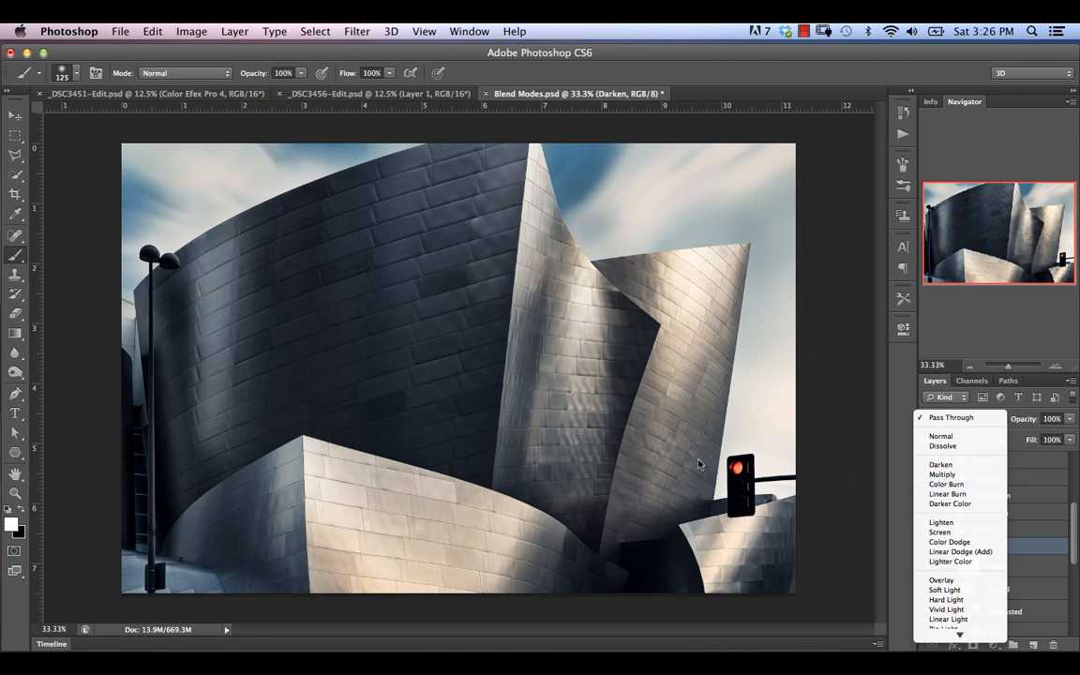
pyautogui.click(1029, 543)
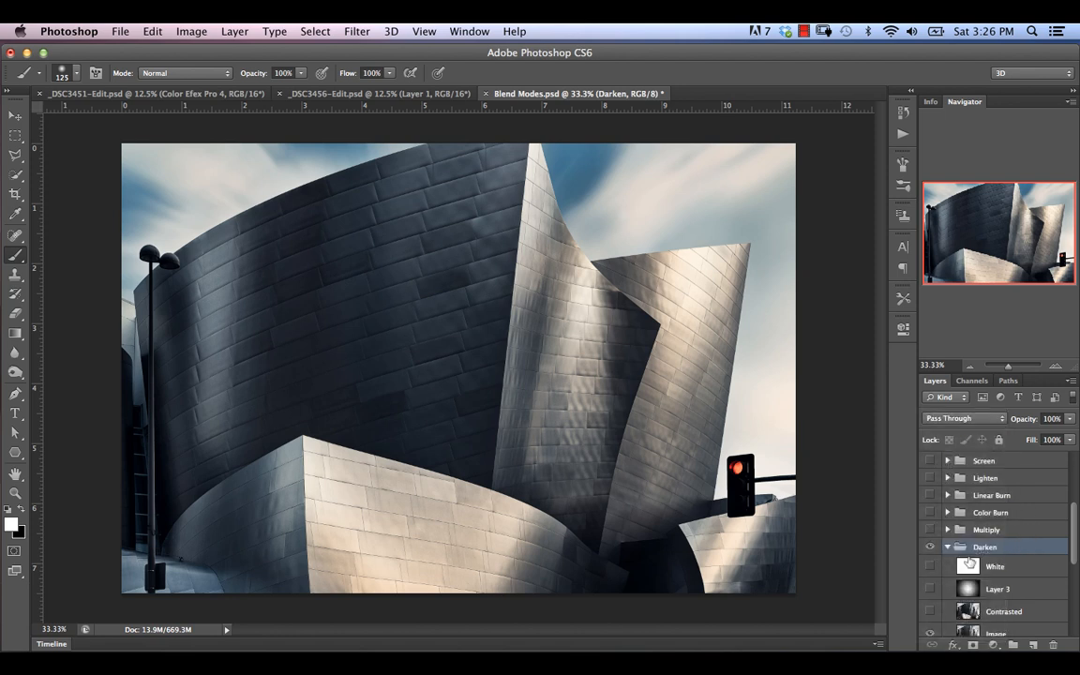
pyautogui.moveTo(1071, 518); pyautogui.dragTo(1063, 554)
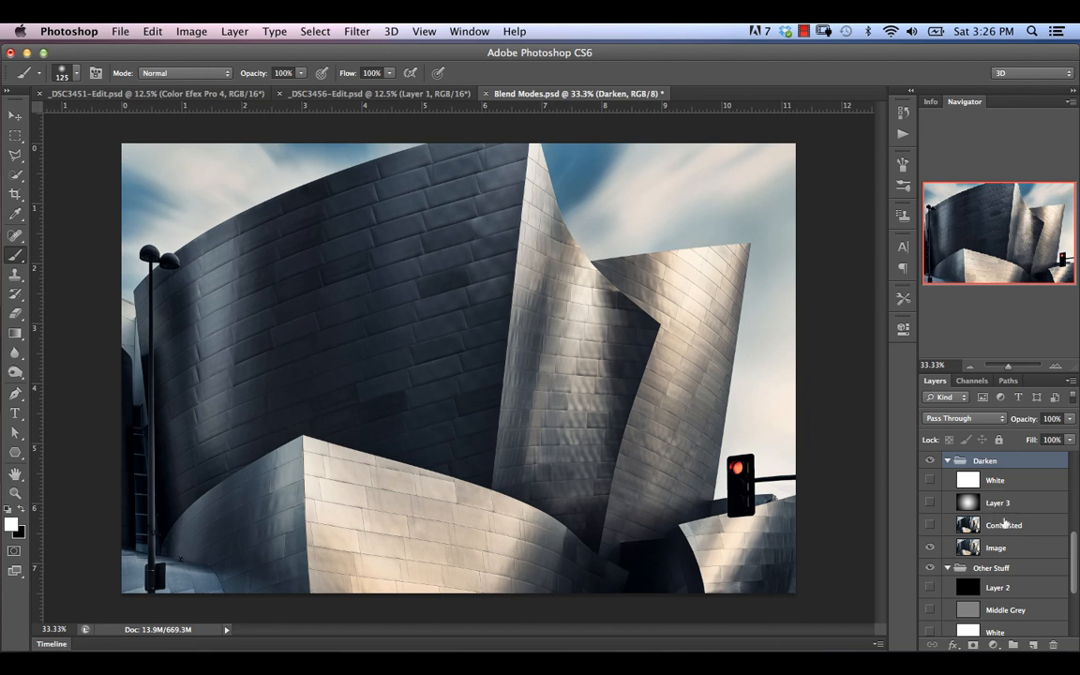
# - Toggle the radial gradient Layer 3 in the Darken group to examine its effect, leaving it hidden
pyautogui.click(992, 503)
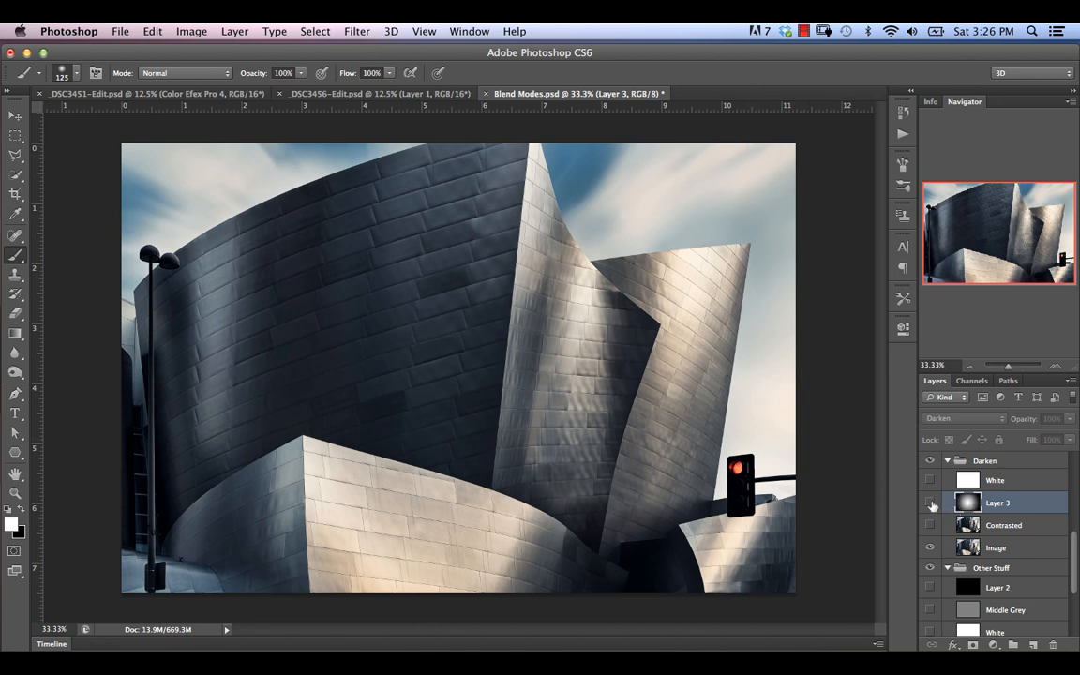
pyautogui.click(929, 502)
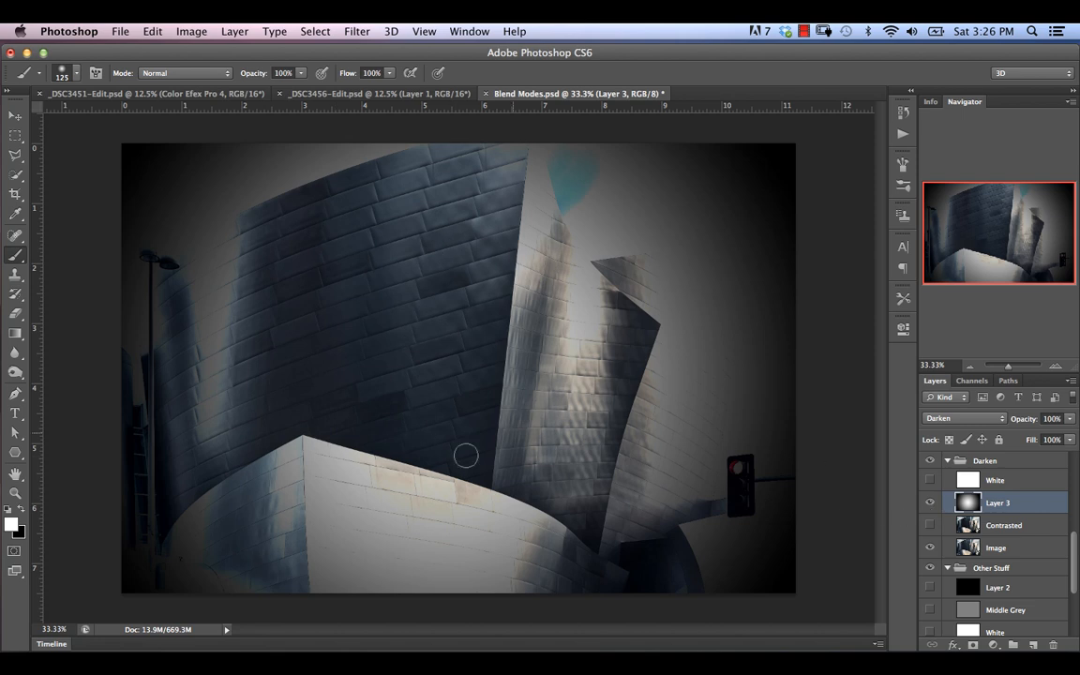
pyautogui.click(929, 502)
pyautogui.click(928, 503)
pyautogui.click(930, 503)
# - Show the Contrasted layer in the Darken group, preview it in Normal blend mode, and set it back to Darken
pyautogui.click(994, 528)
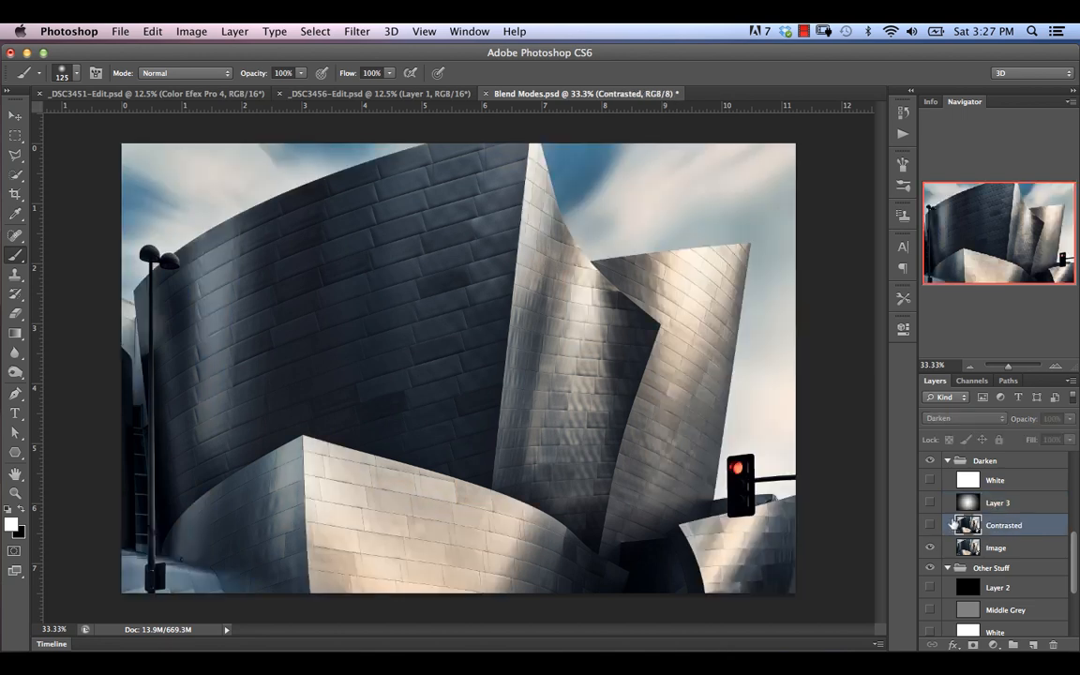
pyautogui.click(931, 526)
pyautogui.click(964, 418)
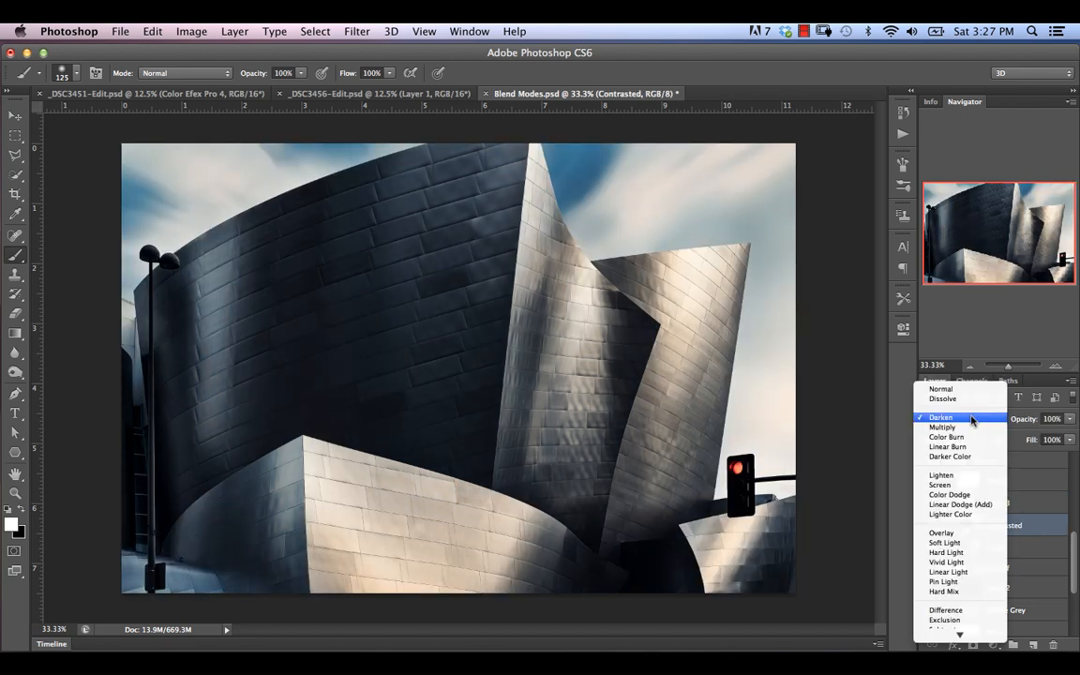
pyautogui.click(938, 388)
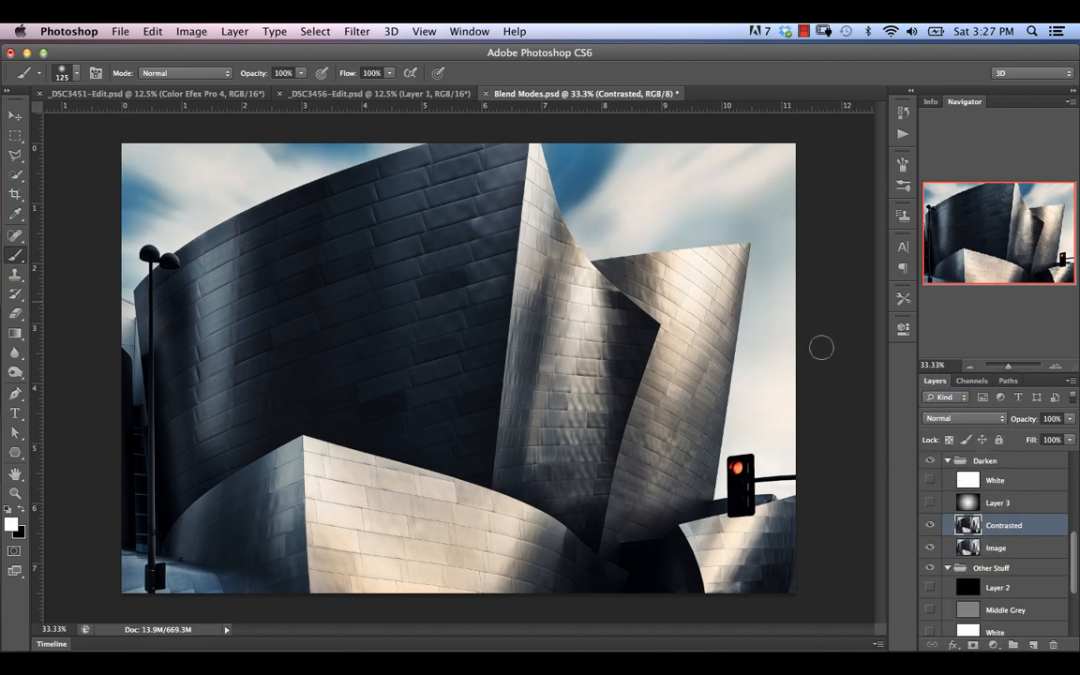
pyautogui.click(931, 526)
pyautogui.click(931, 526)
pyautogui.click(961, 419)
pyautogui.click(942, 452)
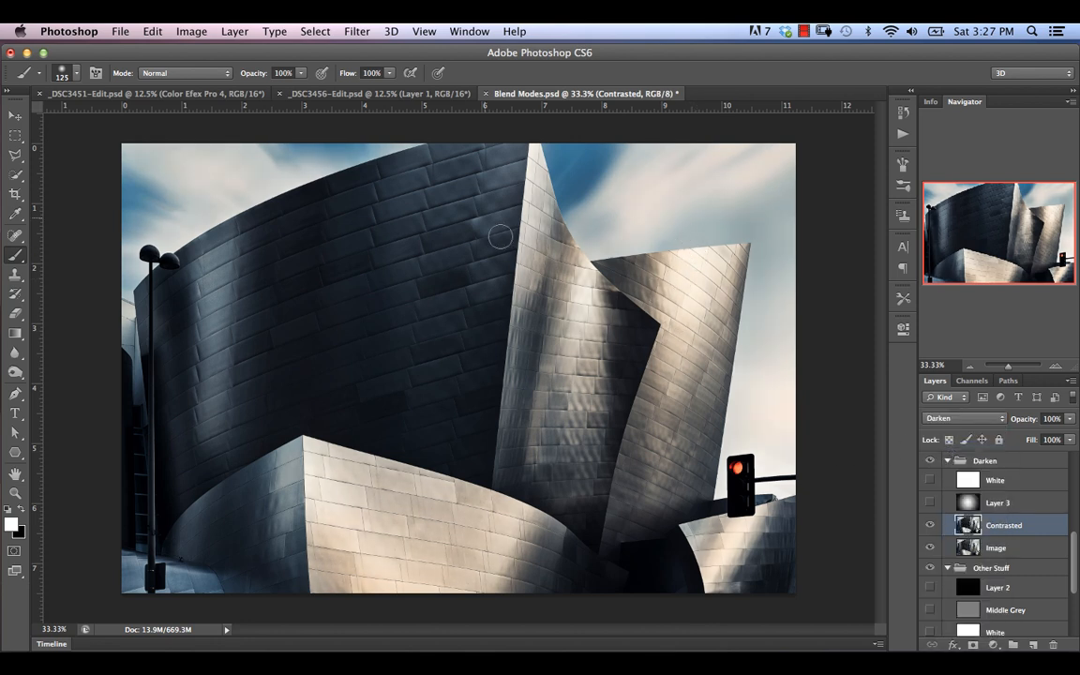
# - Toggle the Contrasted layer's visibility repeatedly to compare the image with and without its Darken blending
pyautogui.click(929, 526)
pyautogui.click(928, 527)
pyautogui.click(929, 526)
pyautogui.click(929, 526)
pyautogui.click(929, 526)
pyautogui.click(929, 526)
# - Activate the Clone Stamp tool, and collapse and hide the Darken group
pyautogui.click(15, 275)
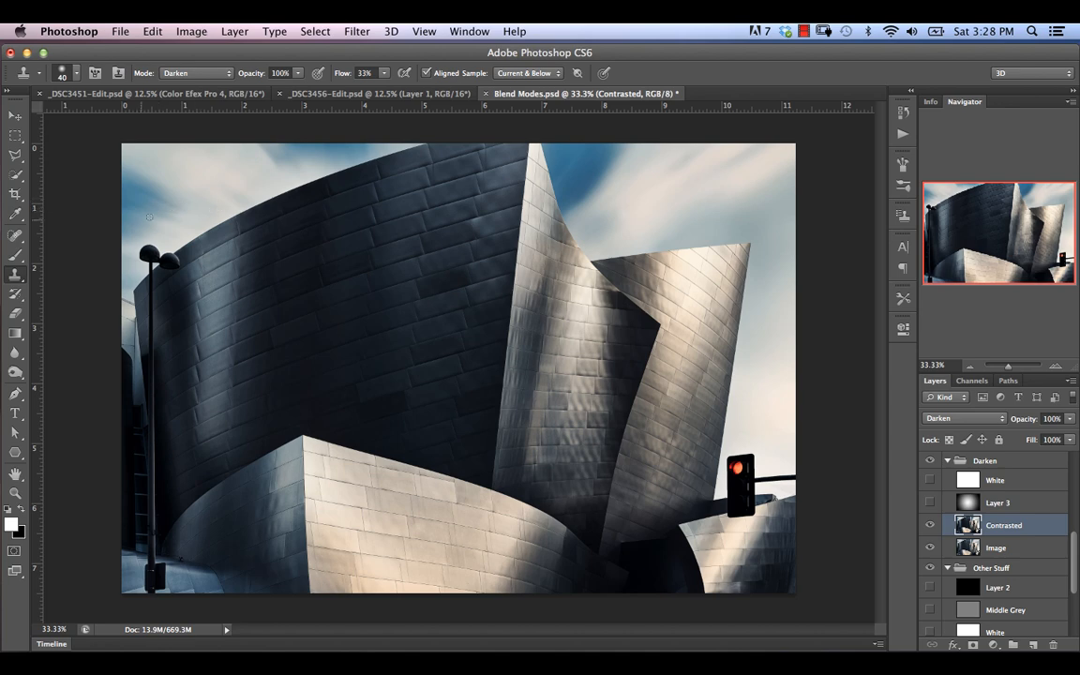
pyautogui.click(930, 527)
pyautogui.scroll(2, 993, 525)
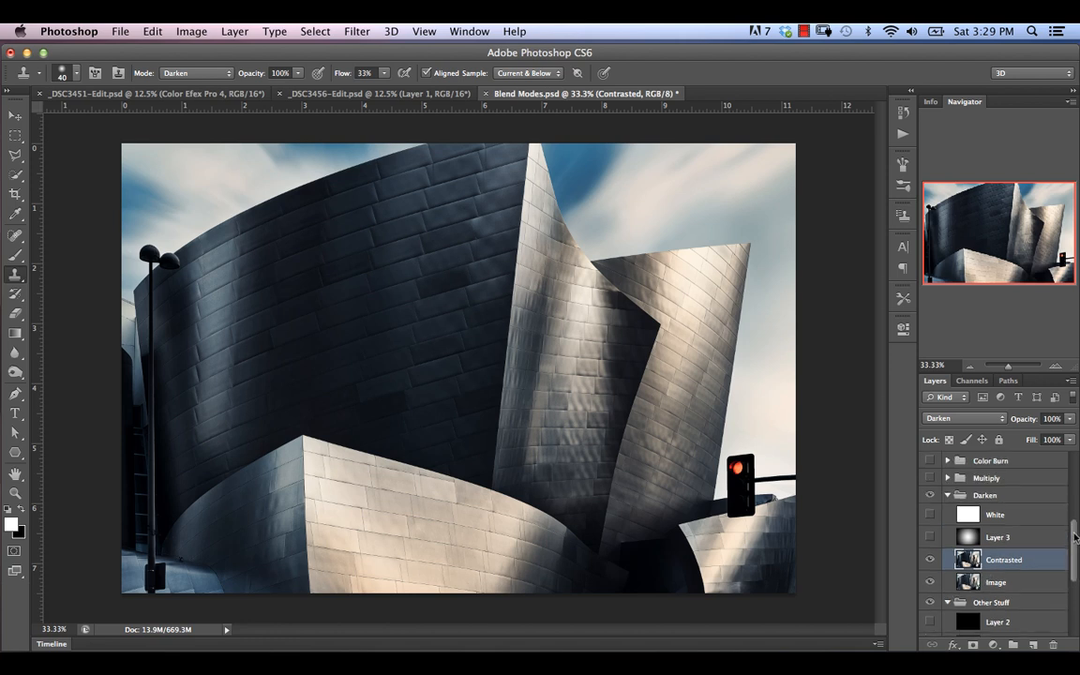
pyautogui.click(947, 495)
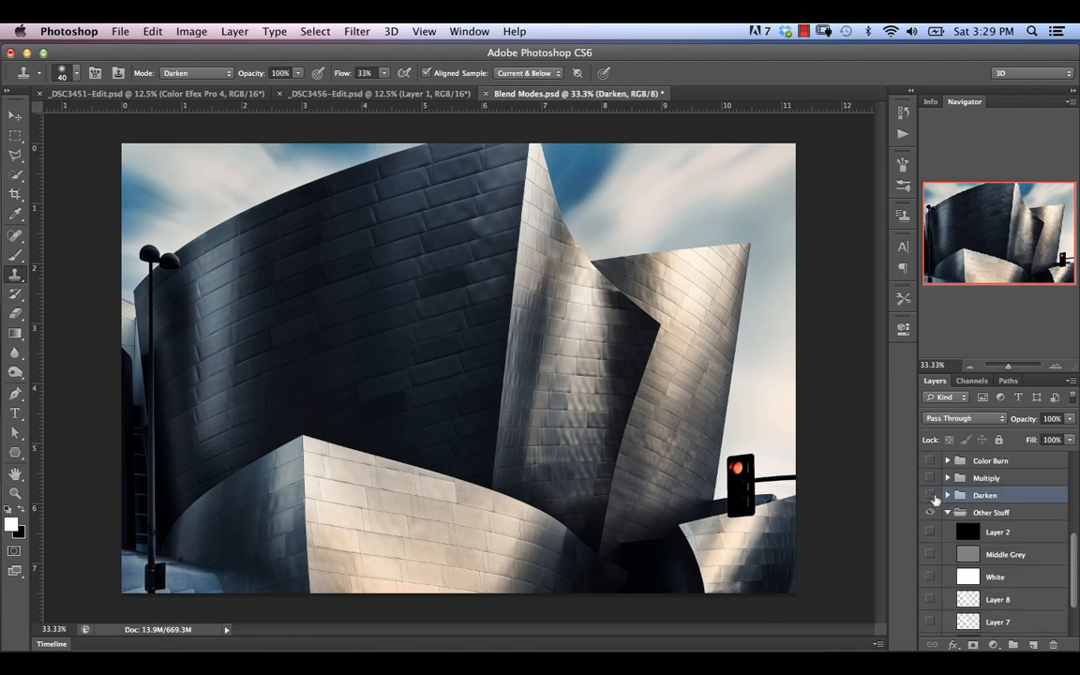
# - Expand and show the Multiply group, select its White layer, and hide the _MG_9548 layer
pyautogui.click(947, 478)
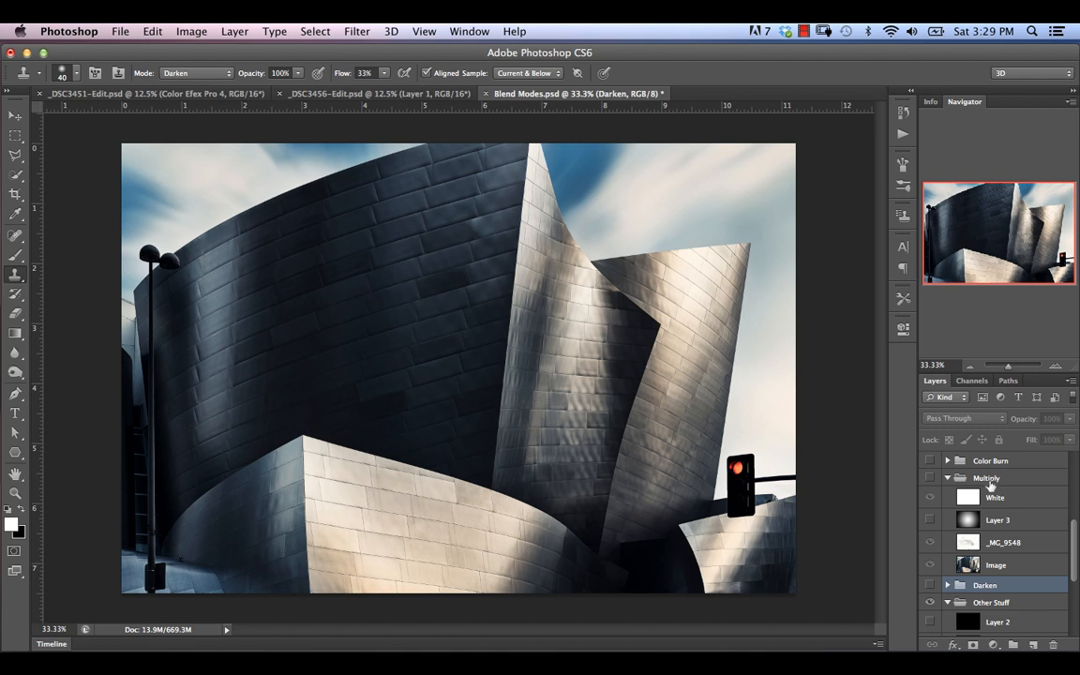
pyautogui.click(991, 479)
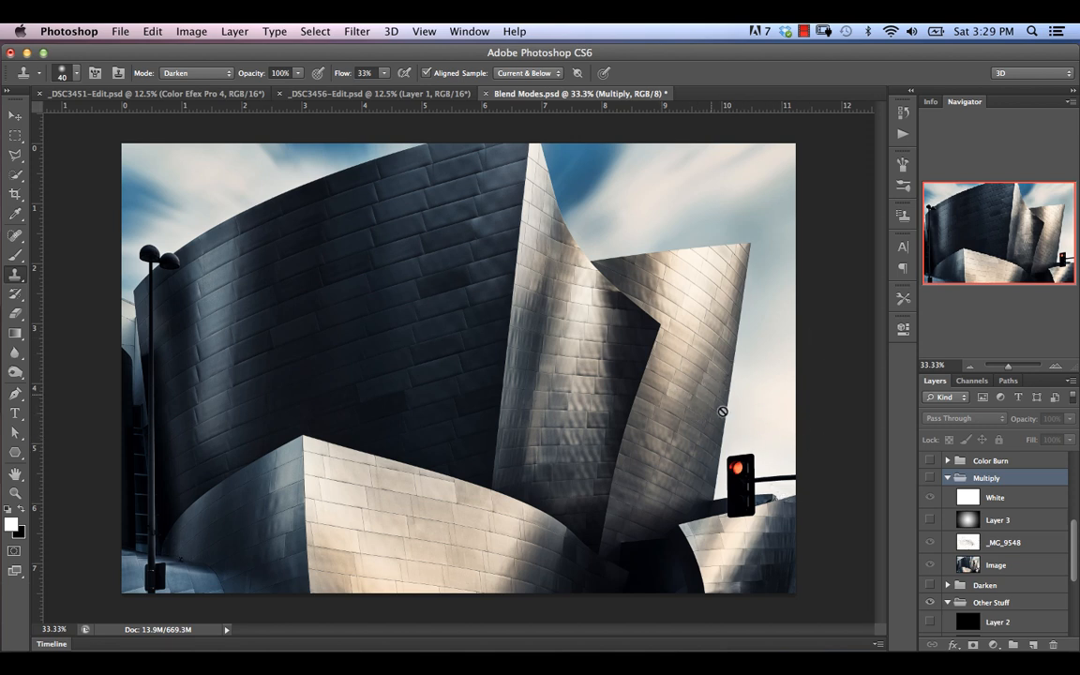
pyautogui.click(949, 494)
pyautogui.click(929, 478)
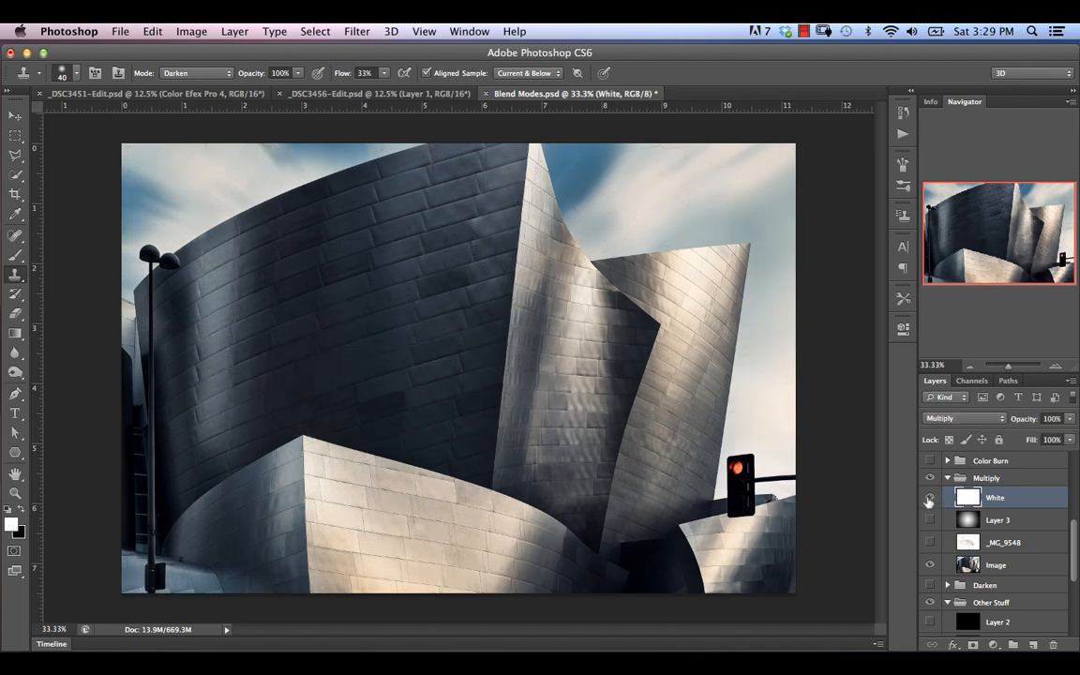
# - Select and show the radial gradient Layer 3 in the Multiply group
pyautogui.click(929, 518)
pyautogui.click(965, 521)
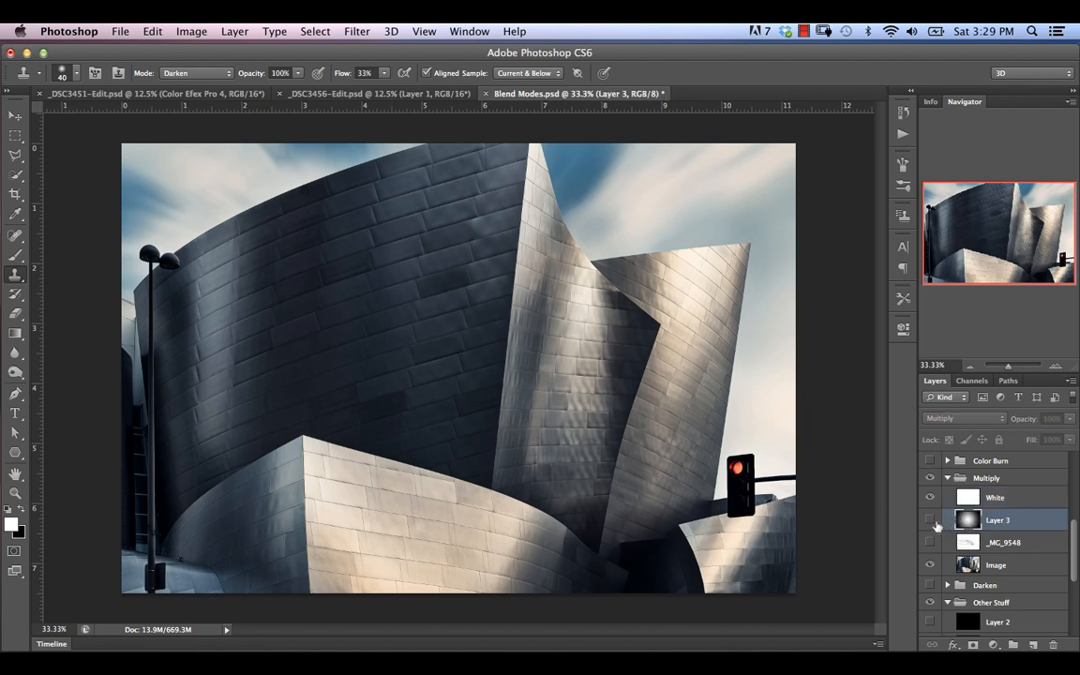
pyautogui.click(931, 520)
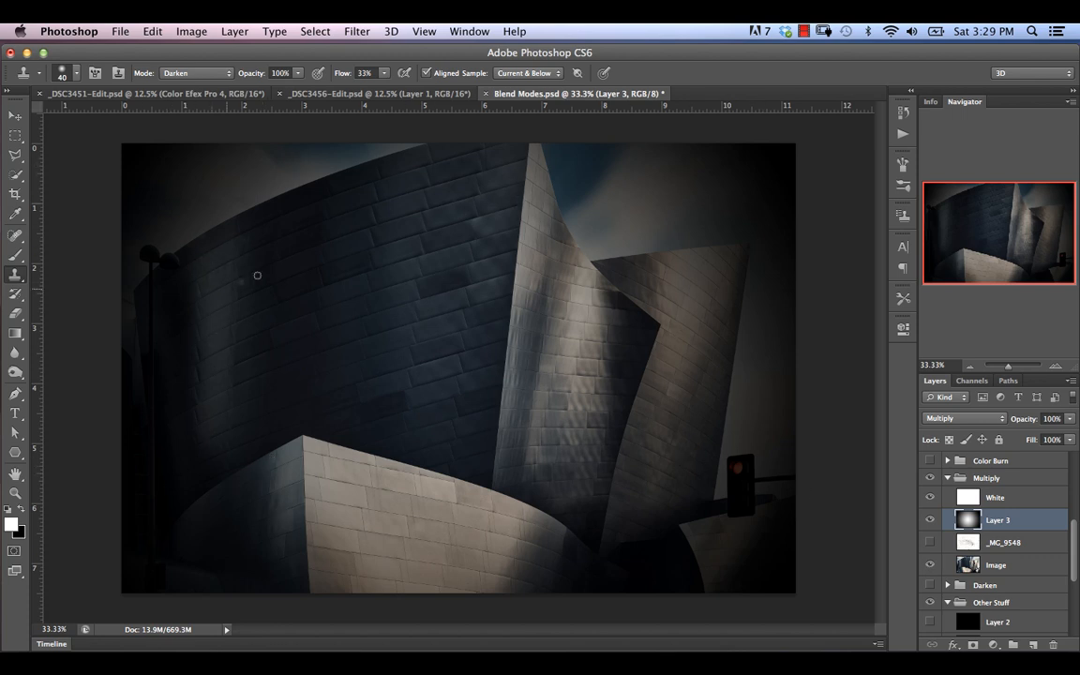
# - Expand and show the Darken group, and hide the Multiply group
pyautogui.scroll(-2, 1073, 533)
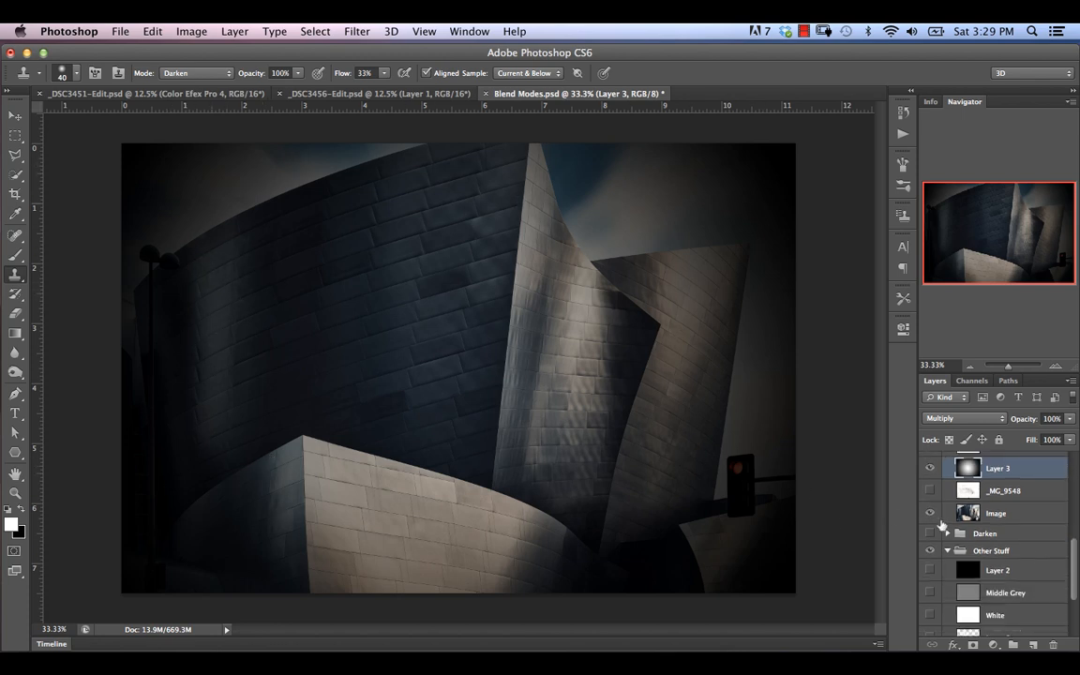
pyautogui.click(948, 533)
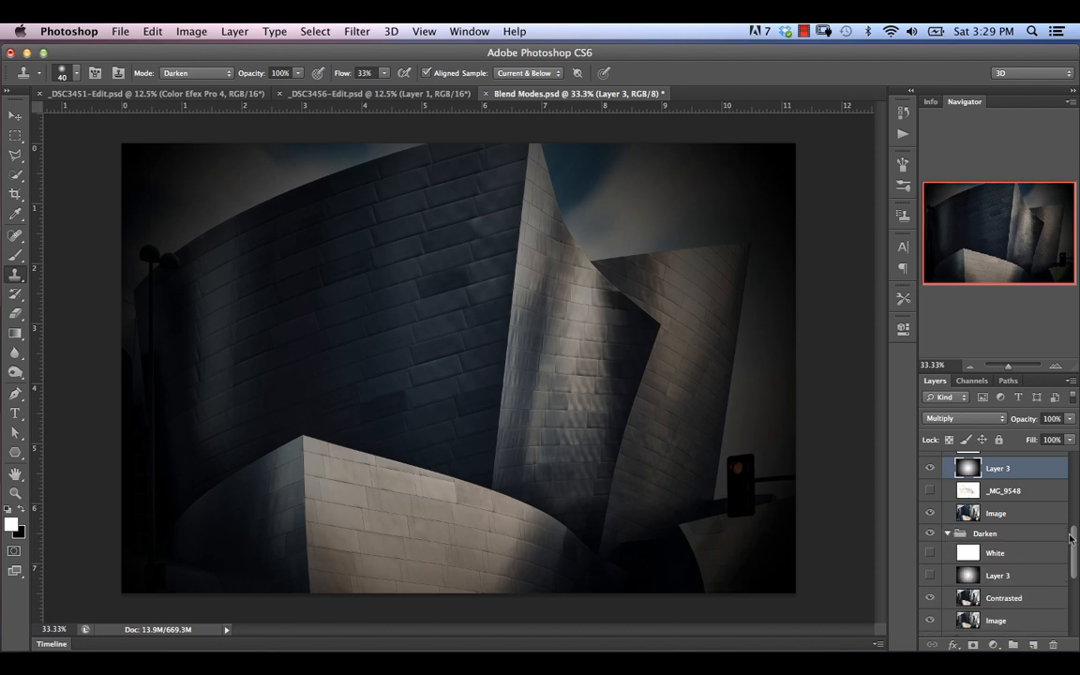
pyautogui.click(1031, 533)
pyautogui.click(970, 472)
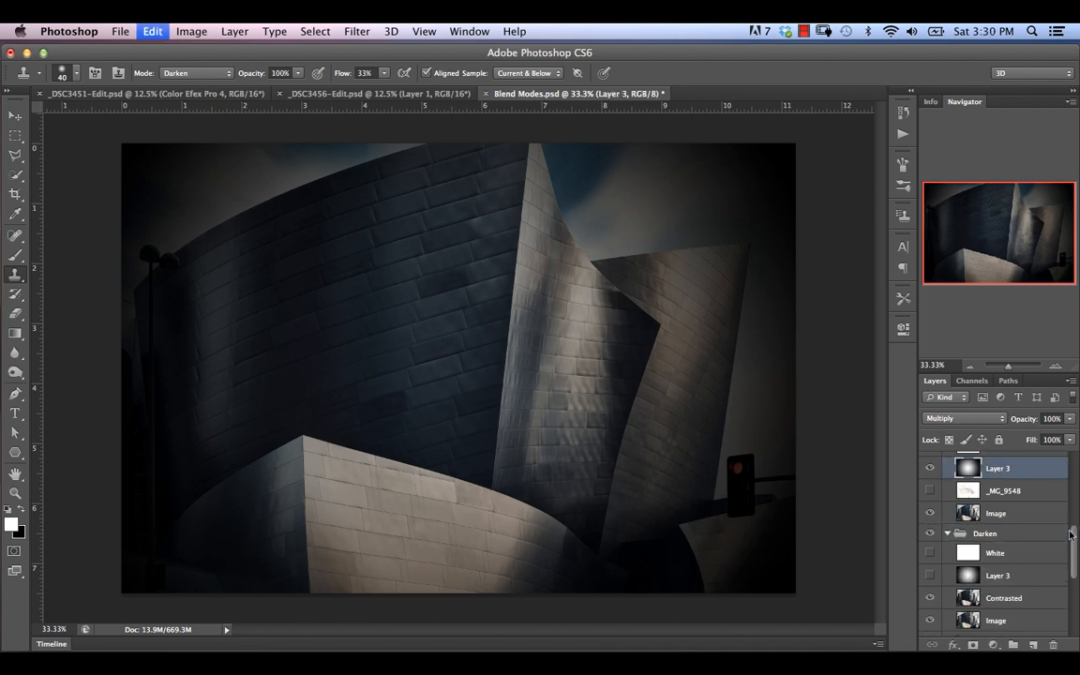
pyautogui.scroll(1, 968, 483)
pyautogui.click(929, 460)
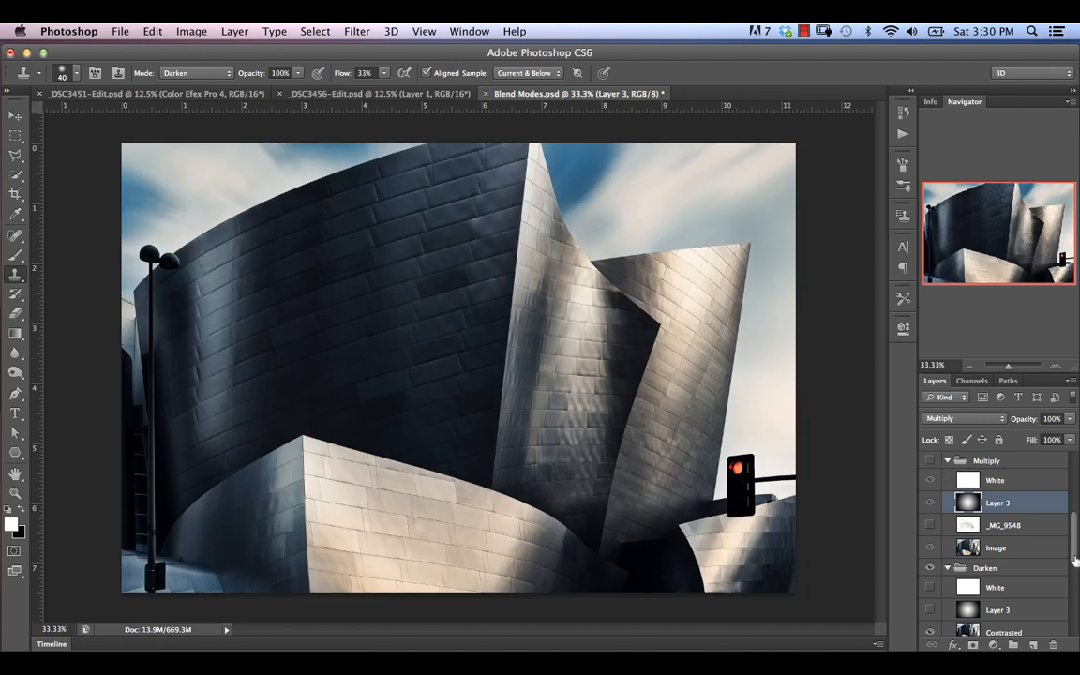
# - Show the radial gradient Layer 3 in the Darken group for comparison with the Multiply version
pyautogui.scroll(-1, 1073, 560)
pyautogui.scroll(-1, 1073, 559)
pyautogui.click(929, 557)
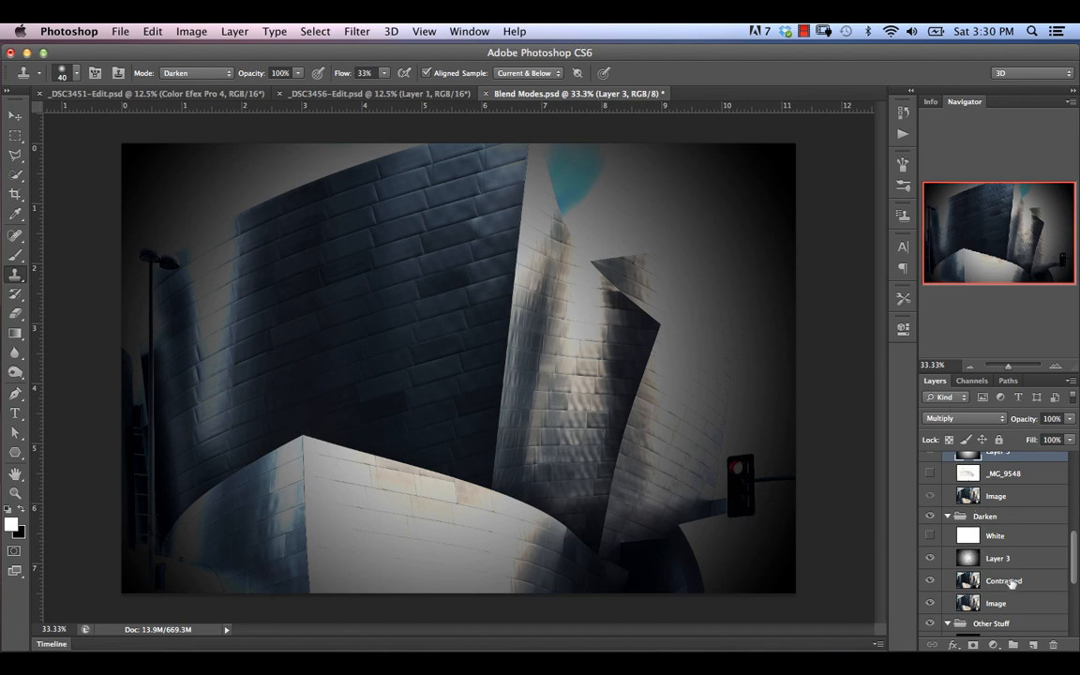
pyautogui.moveTo(1075, 571); pyautogui.dragTo(1075, 547)
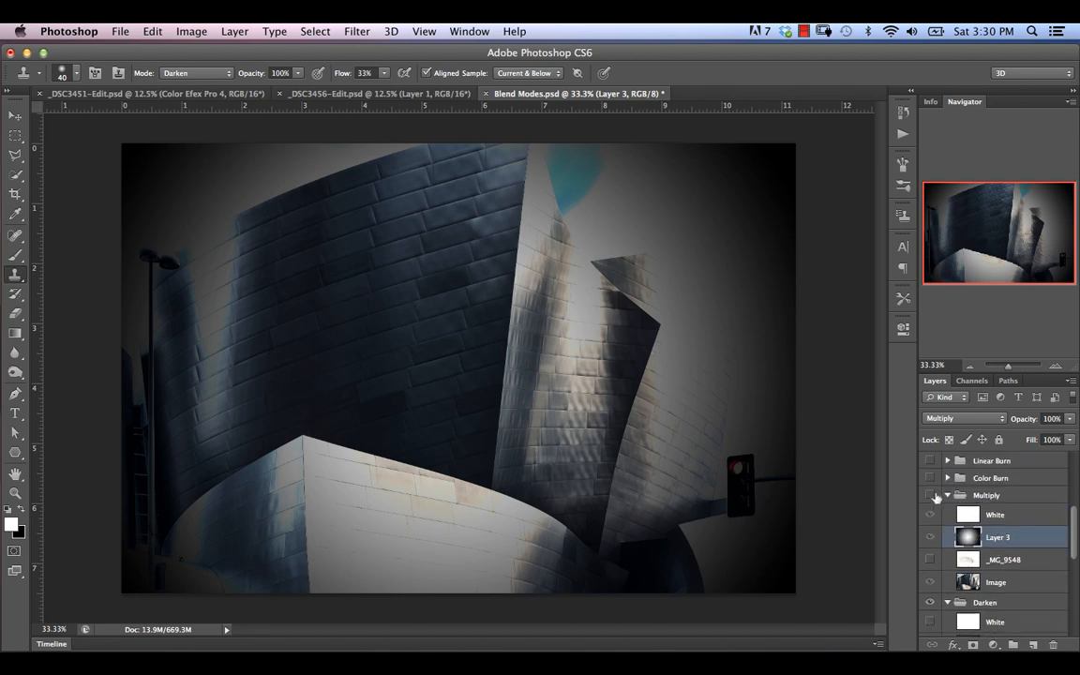
# - Show the Multiply group, compare the photo with and without its radial gradient Layer 3, and leave that layer hidden
pyautogui.click(930, 495)
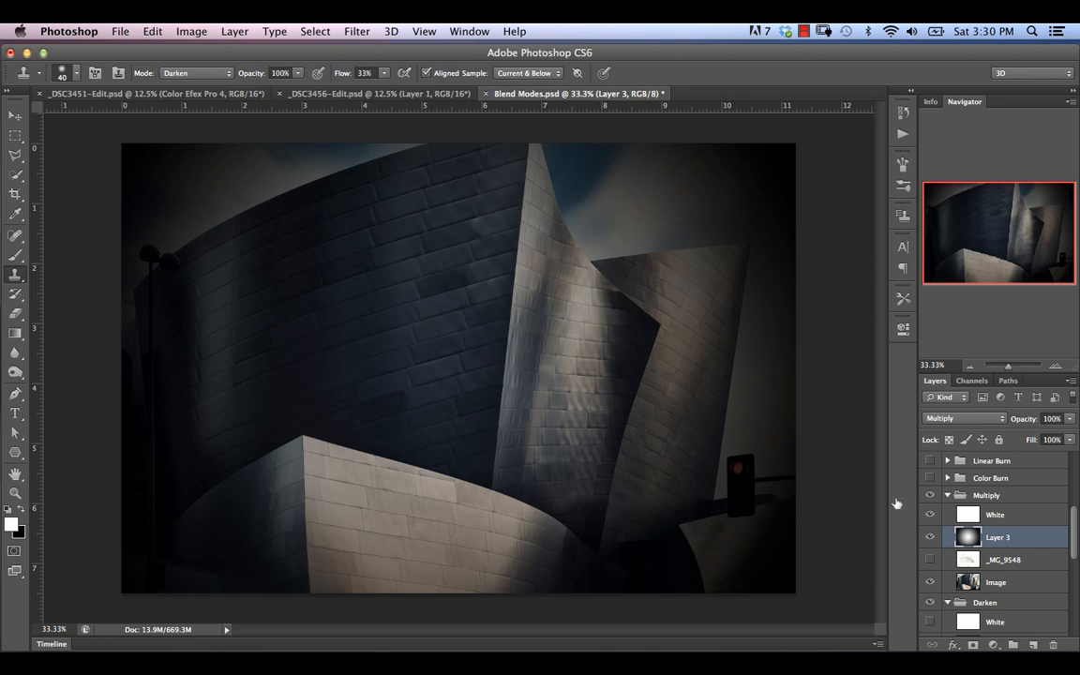
pyautogui.click(930, 538)
pyautogui.click(930, 538)
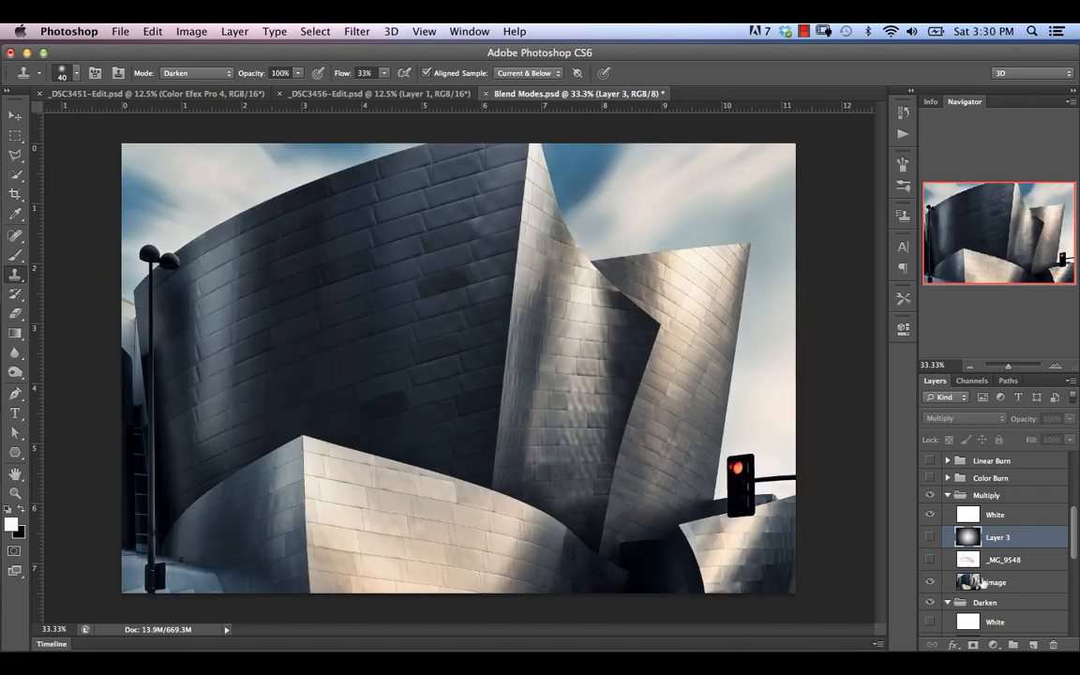
pyautogui.click(930, 537)
# - Select and show the _MG_9548 texture layer in the Multiply group, previewing it in Normal mode before restoring Multiply
pyautogui.click(1011, 561)
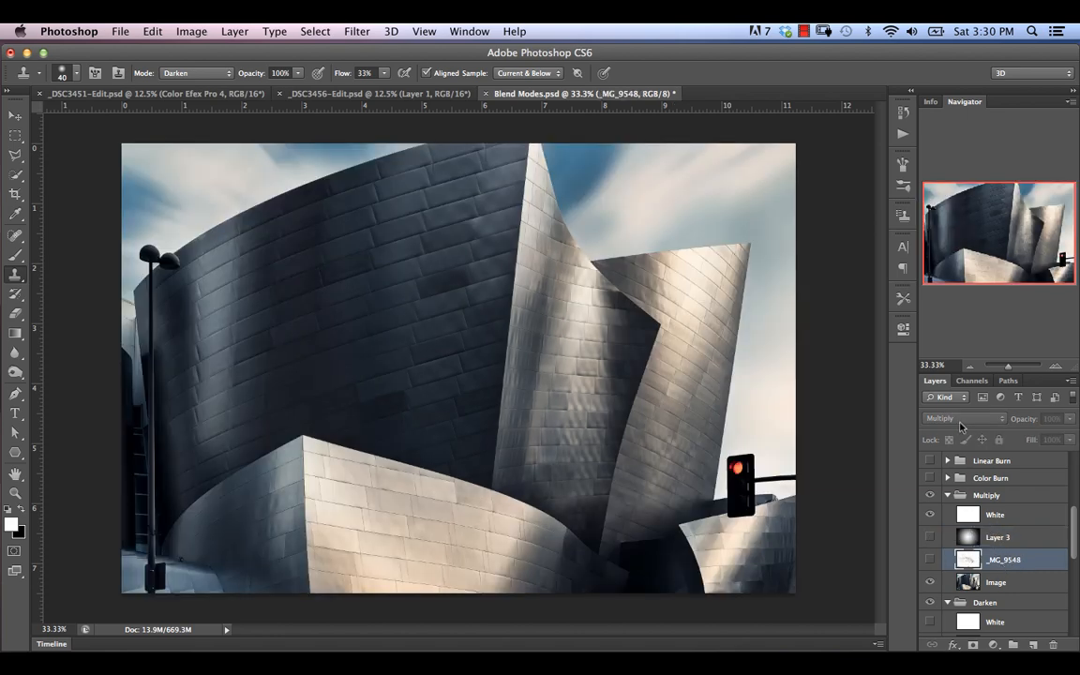
pyautogui.click(930, 560)
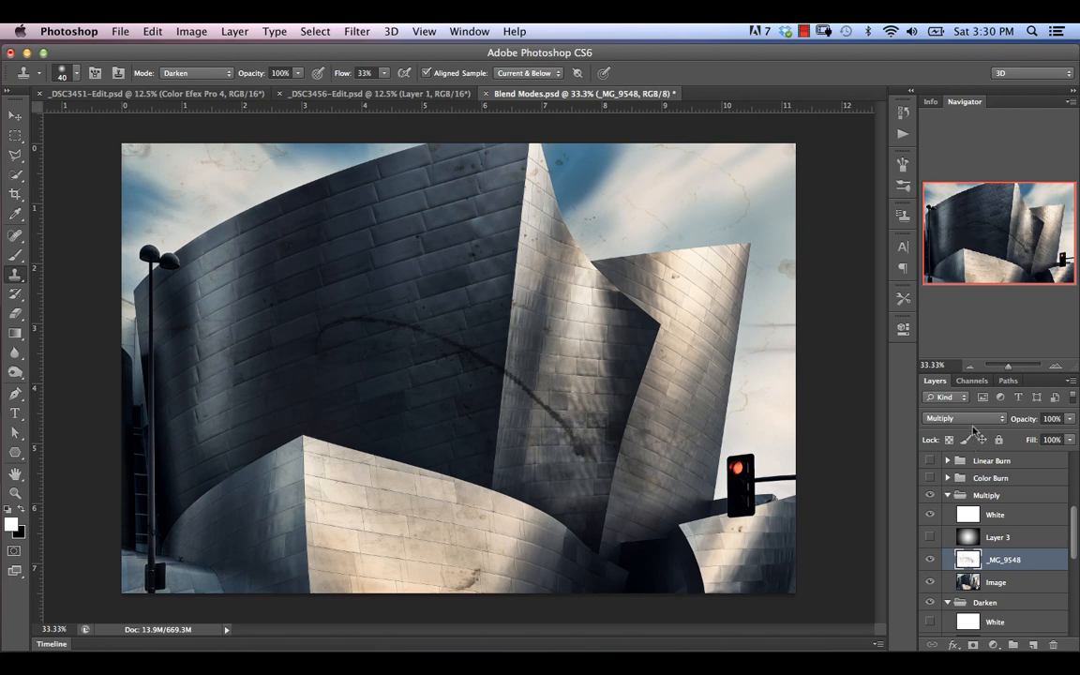
pyautogui.click(971, 418)
pyautogui.click(937, 379)
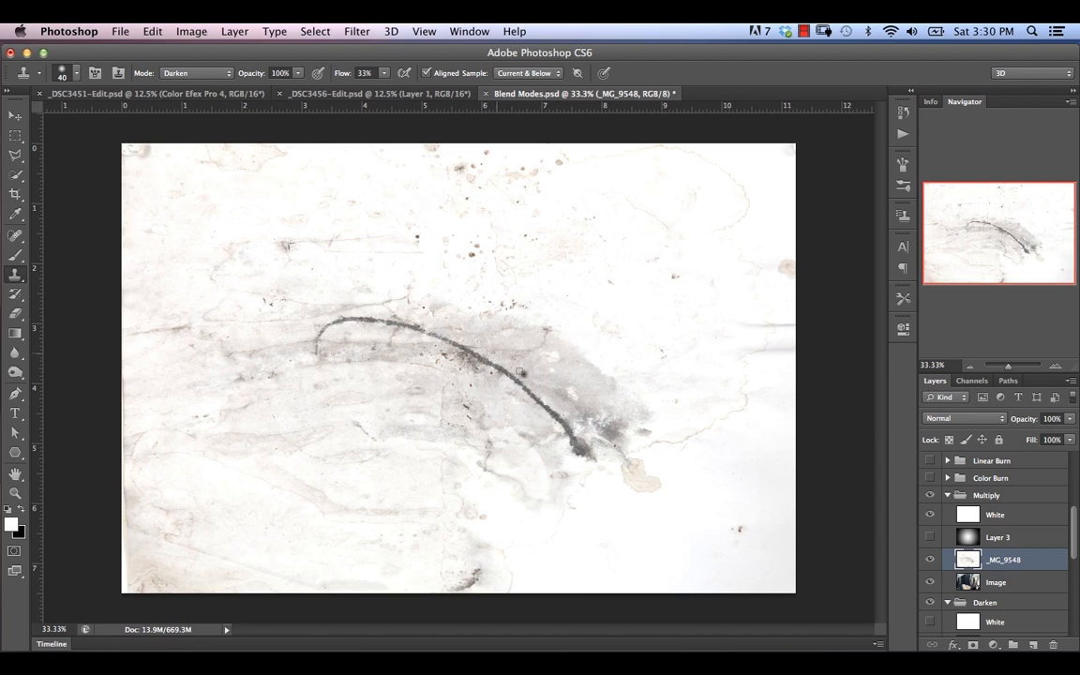
pyautogui.click(966, 418)
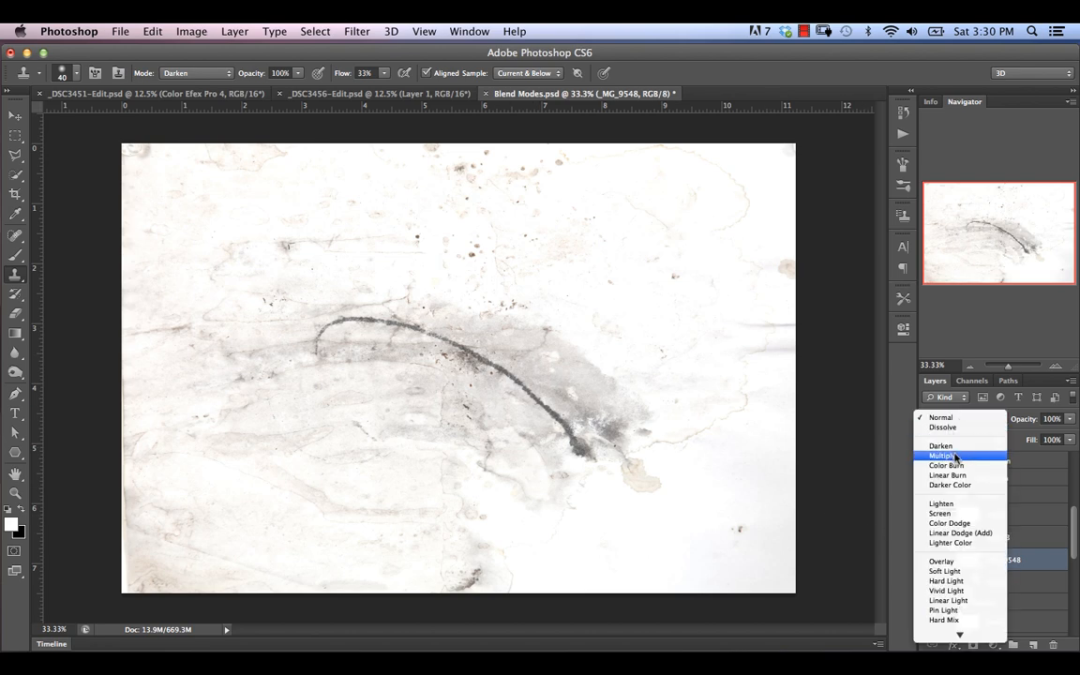
pyautogui.click(957, 457)
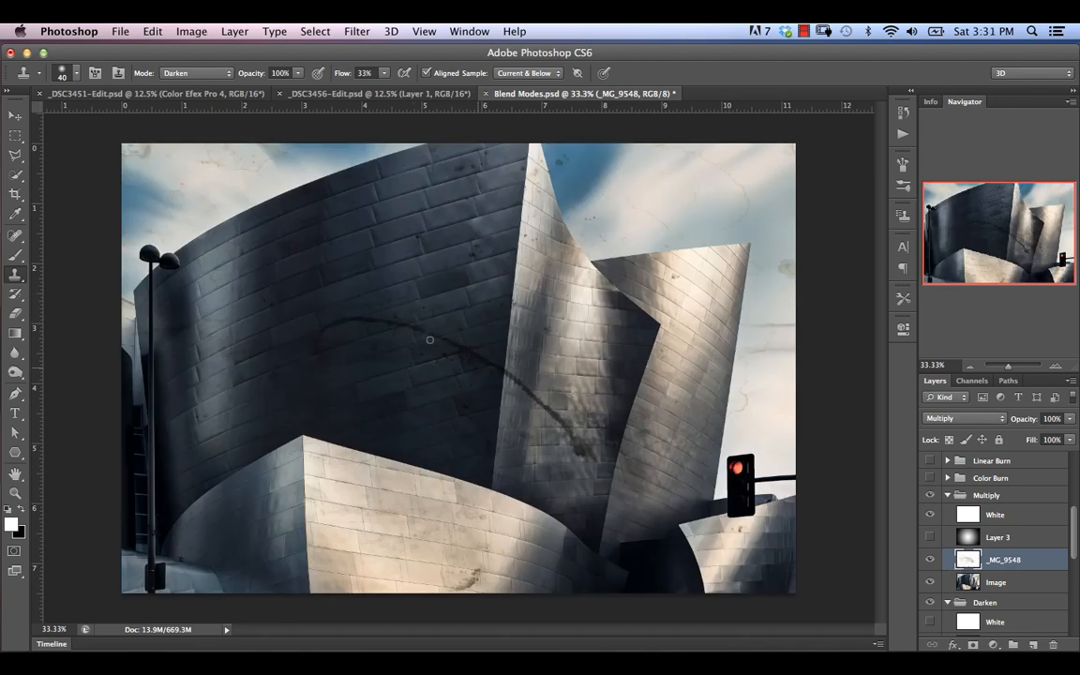
# - Preview the _MG_9548 layer with the Darken blend mode and return it to Multiply
pyautogui.click(957, 420)
pyautogui.click(947, 407)
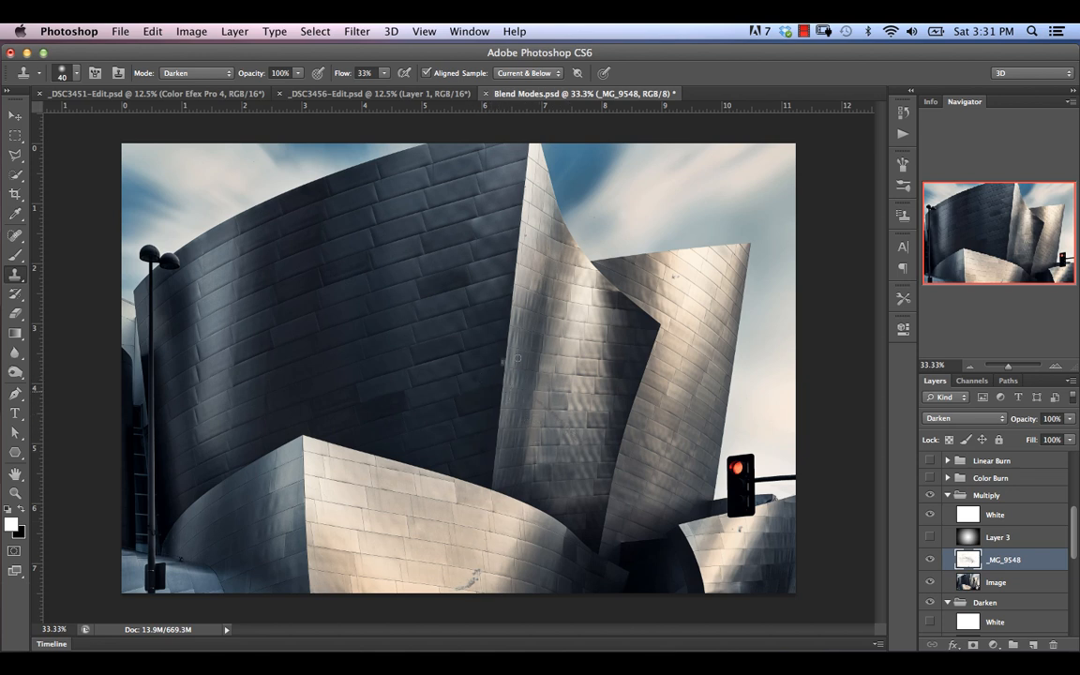
pyautogui.click(948, 418)
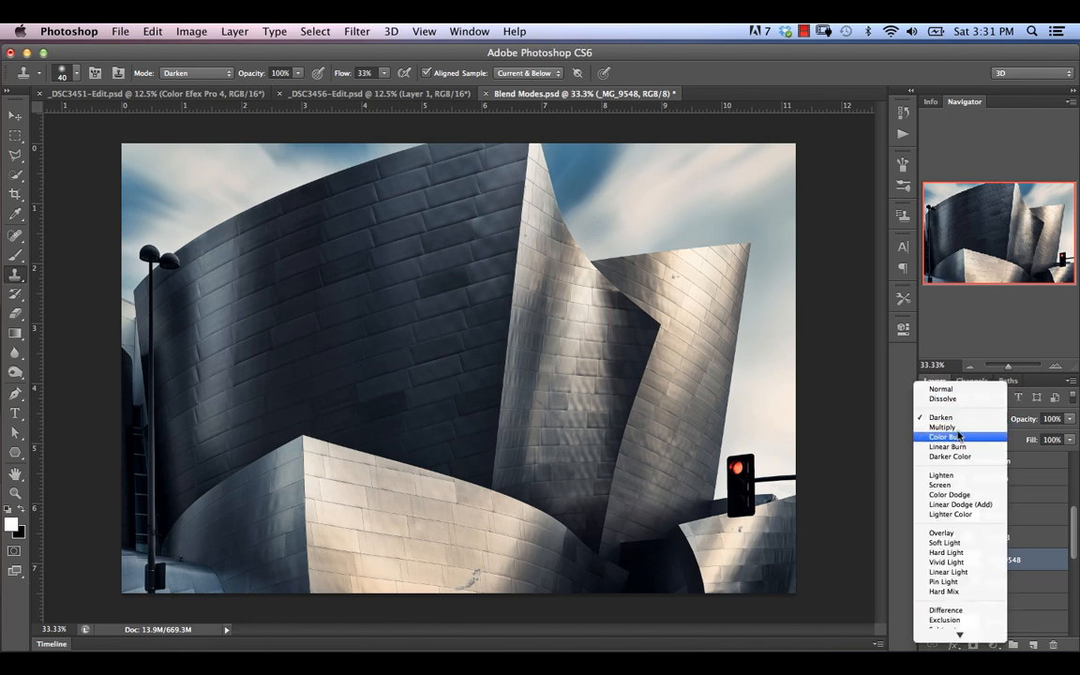
pyautogui.click(958, 429)
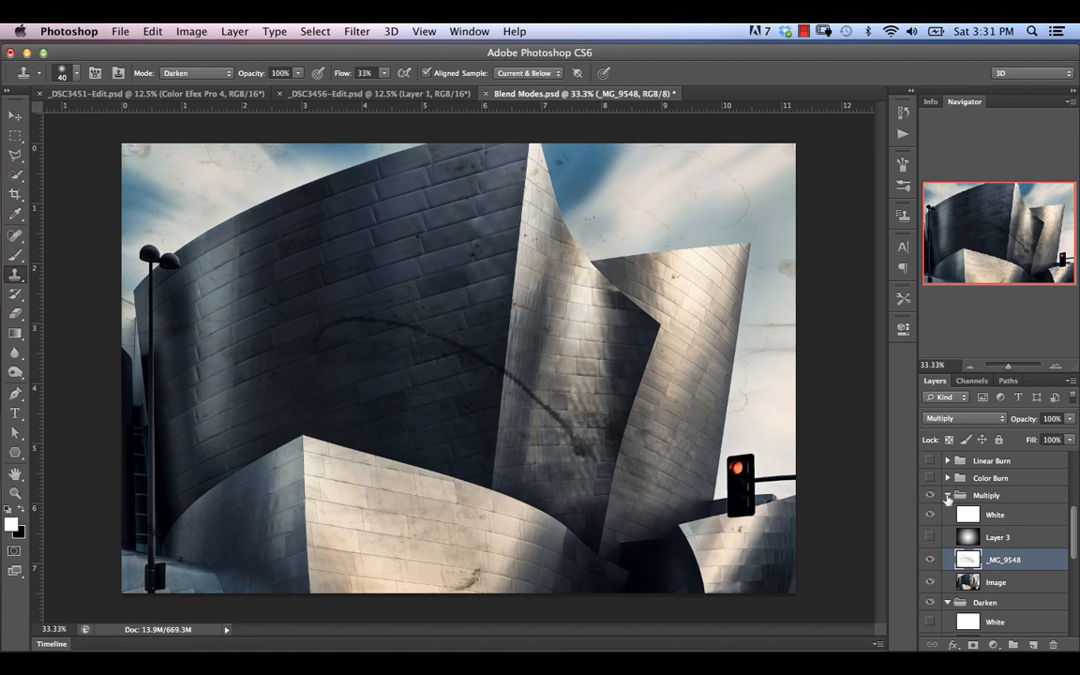
# - Collapse and hide the Multiply group, and expand and show the Color Burn group
pyautogui.click(946, 495)
pyautogui.click(930, 495)
pyautogui.click(991, 478)
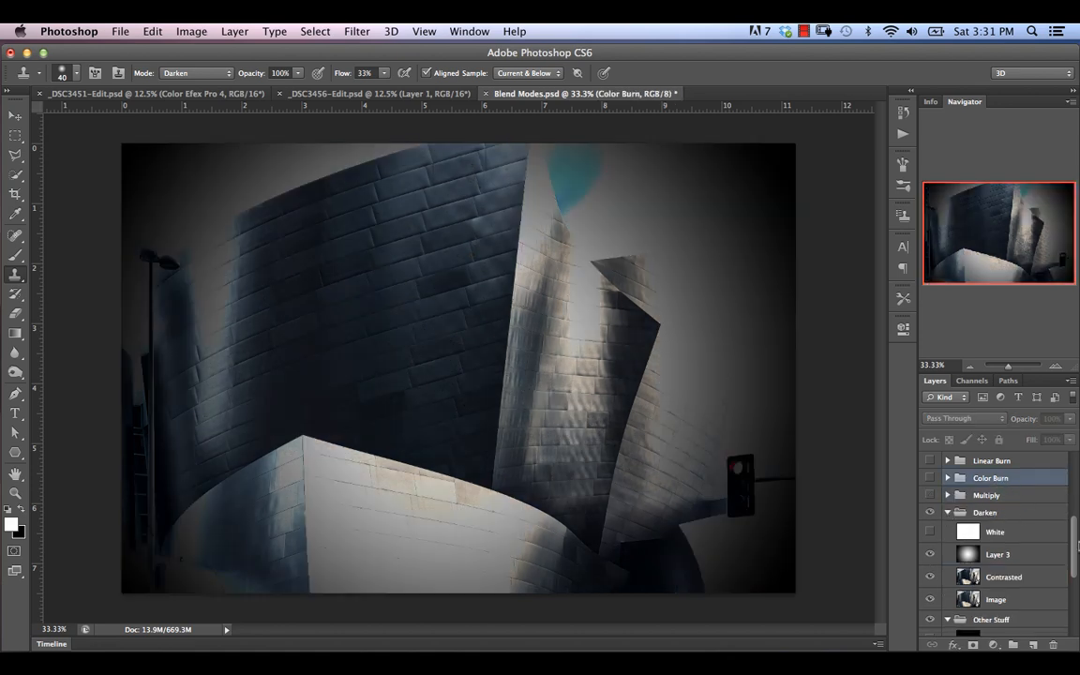
pyautogui.moveTo(1073, 541); pyautogui.dragTo(1075, 530)
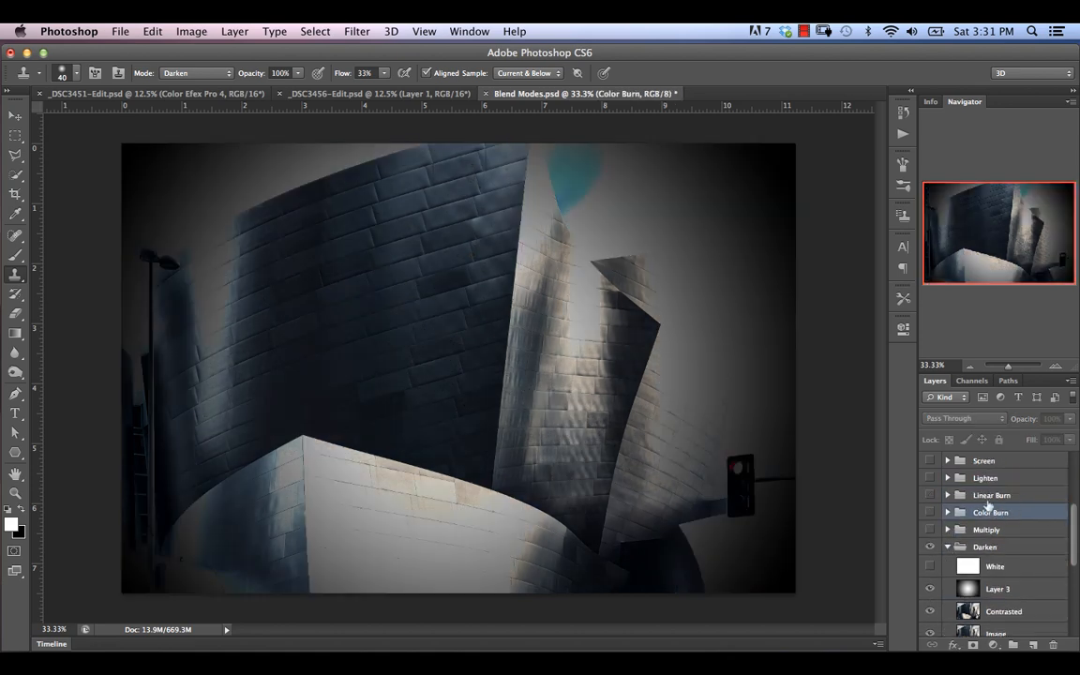
pyautogui.click(947, 512)
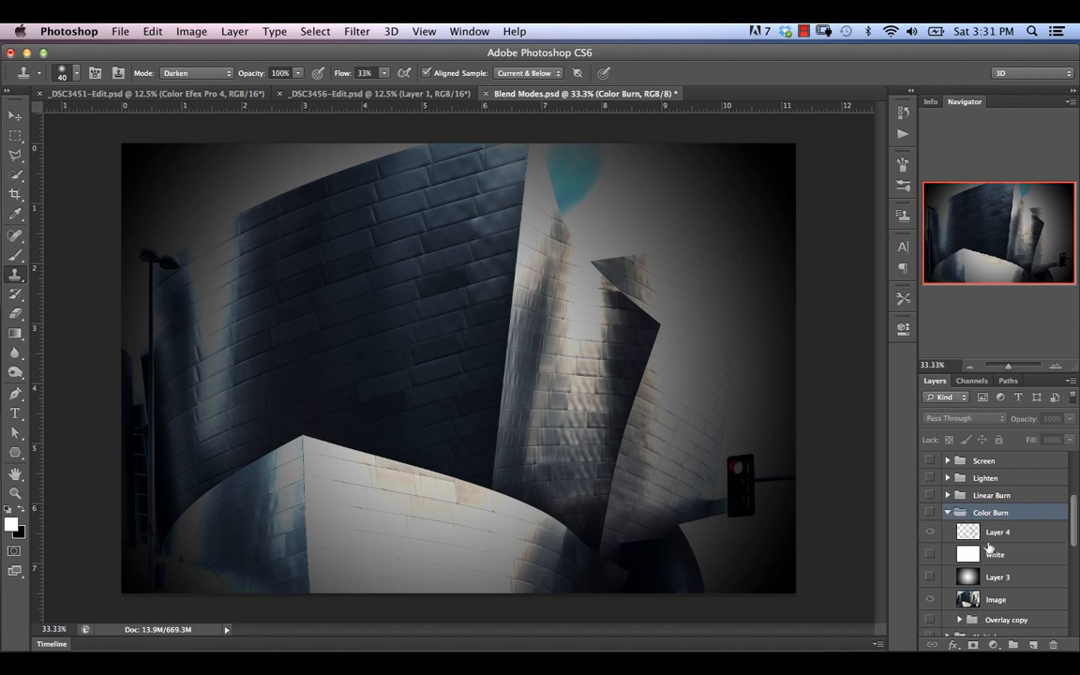
pyautogui.click(931, 513)
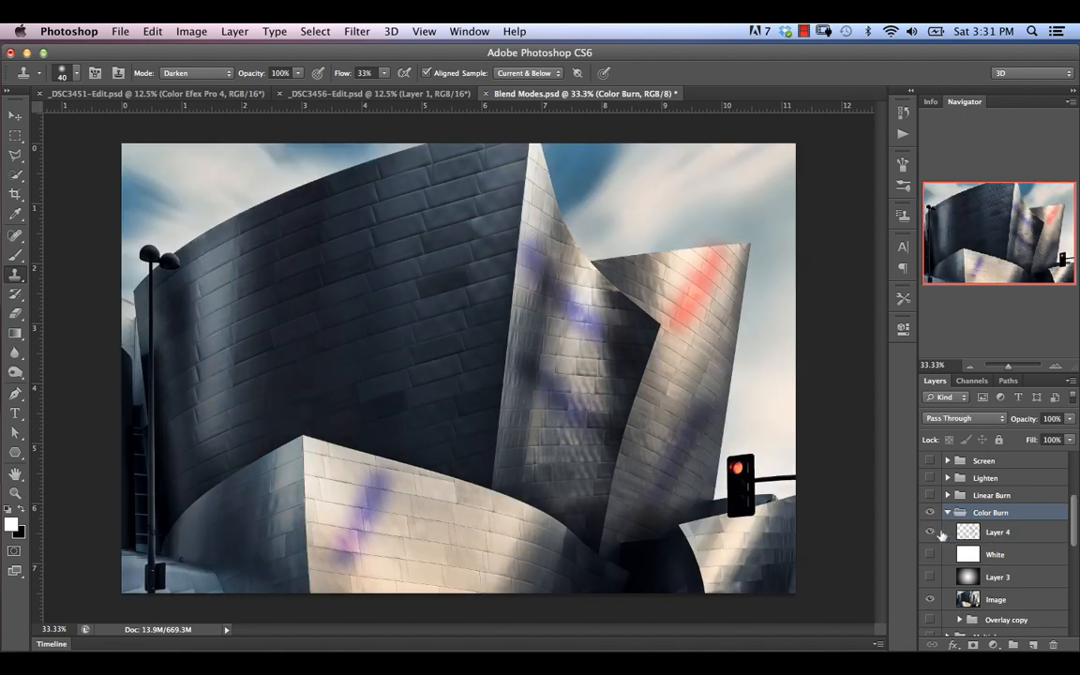
# - Compare the photo with and without the paint strokes on Layer 4 in the Color Burn group, leaving the layer hidden
pyautogui.click(931, 531)
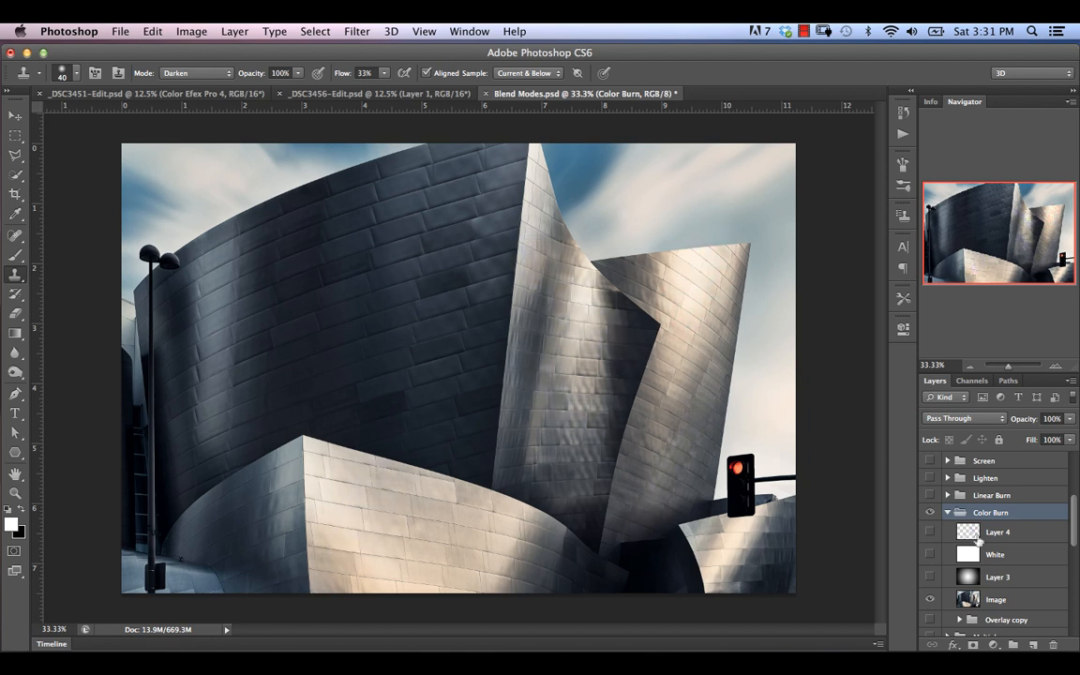
pyautogui.click(930, 531)
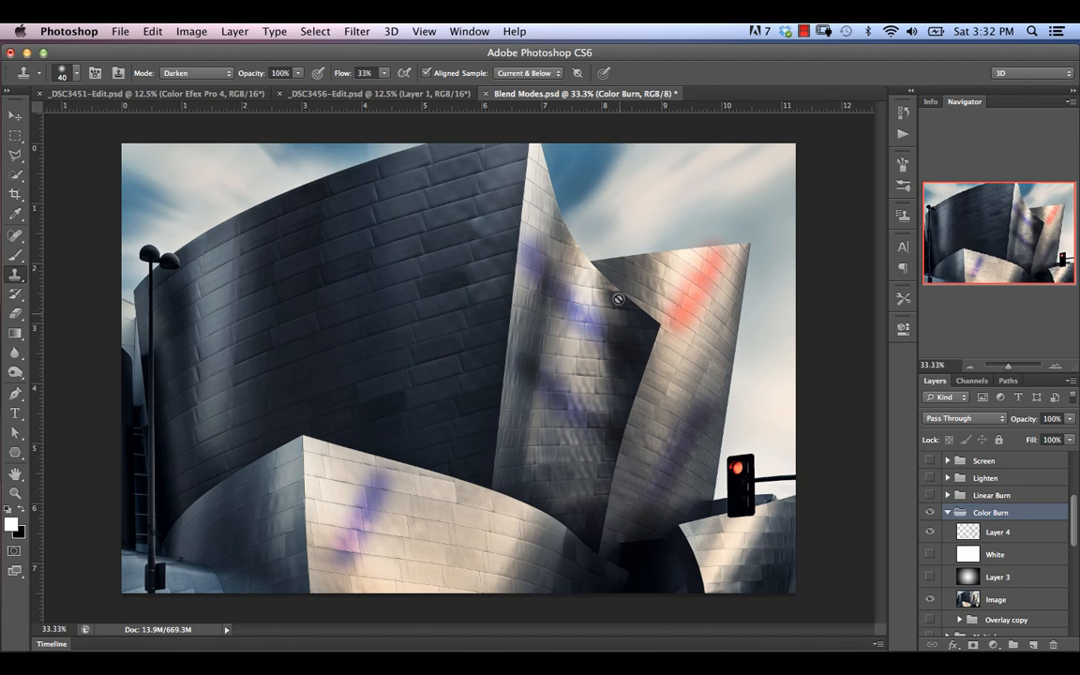
pyautogui.click(930, 532)
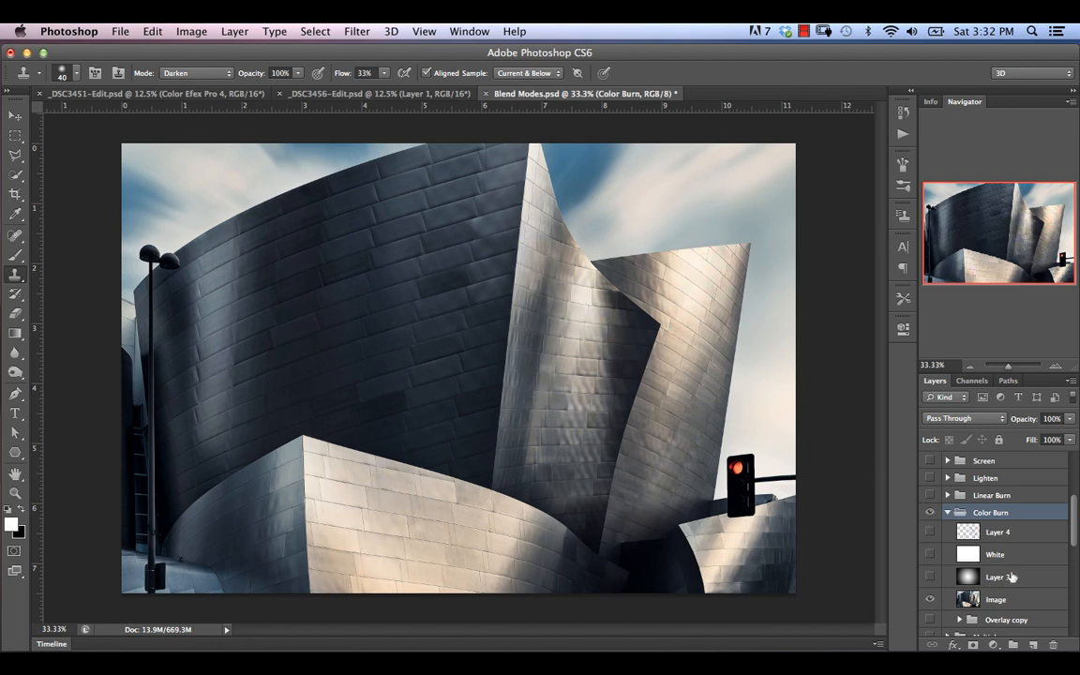
# - Select the radial gradient Layer 3 in the Color Burn group and compare the photo with and without it, leaving it hidden
pyautogui.click(956, 581)
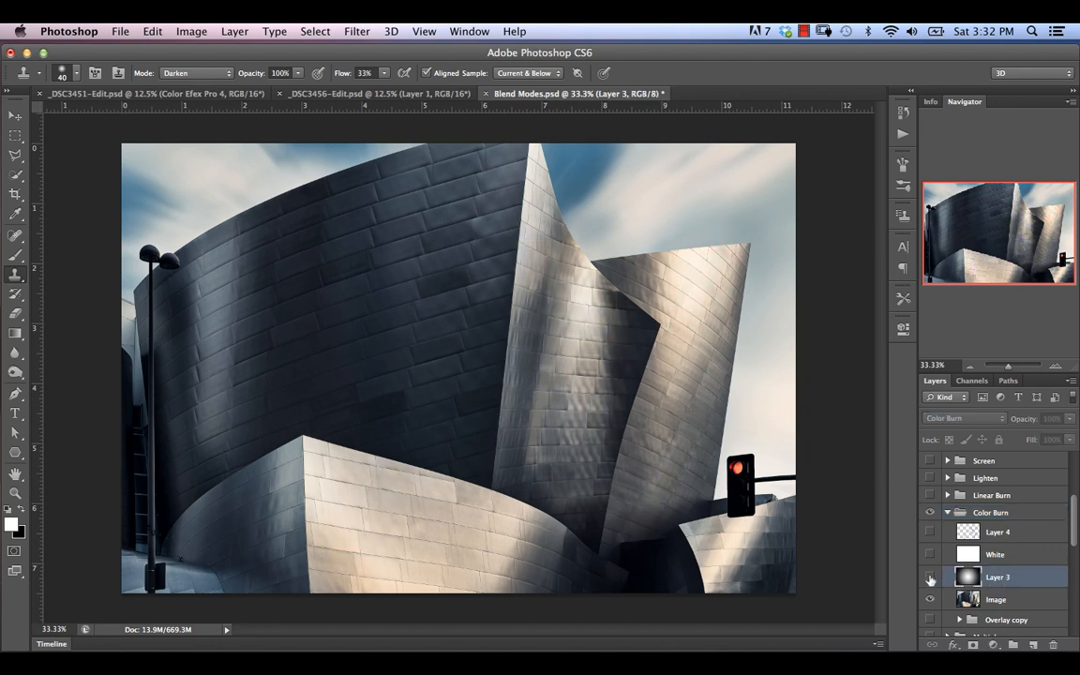
pyautogui.click(930, 578)
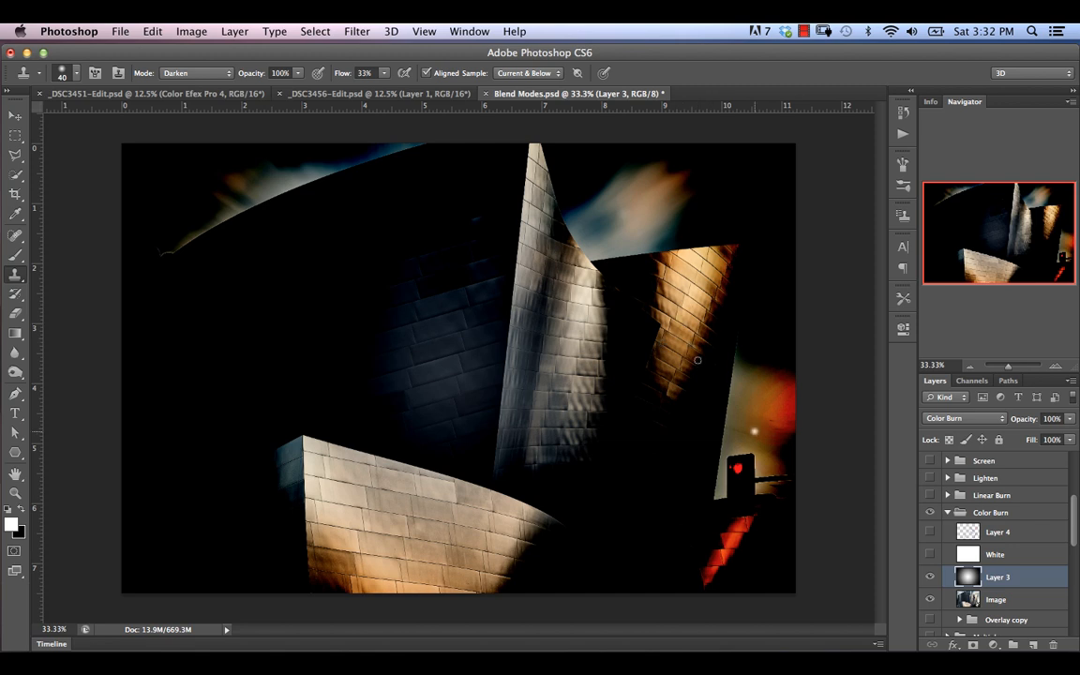
pyautogui.click(930, 578)
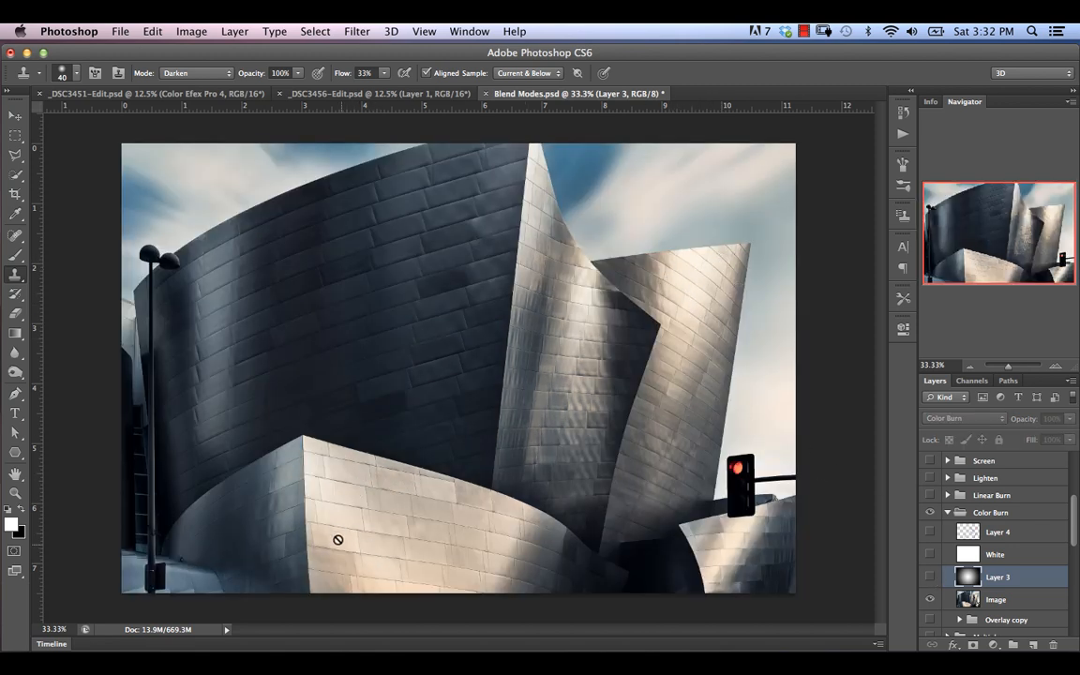
pyautogui.click(930, 578)
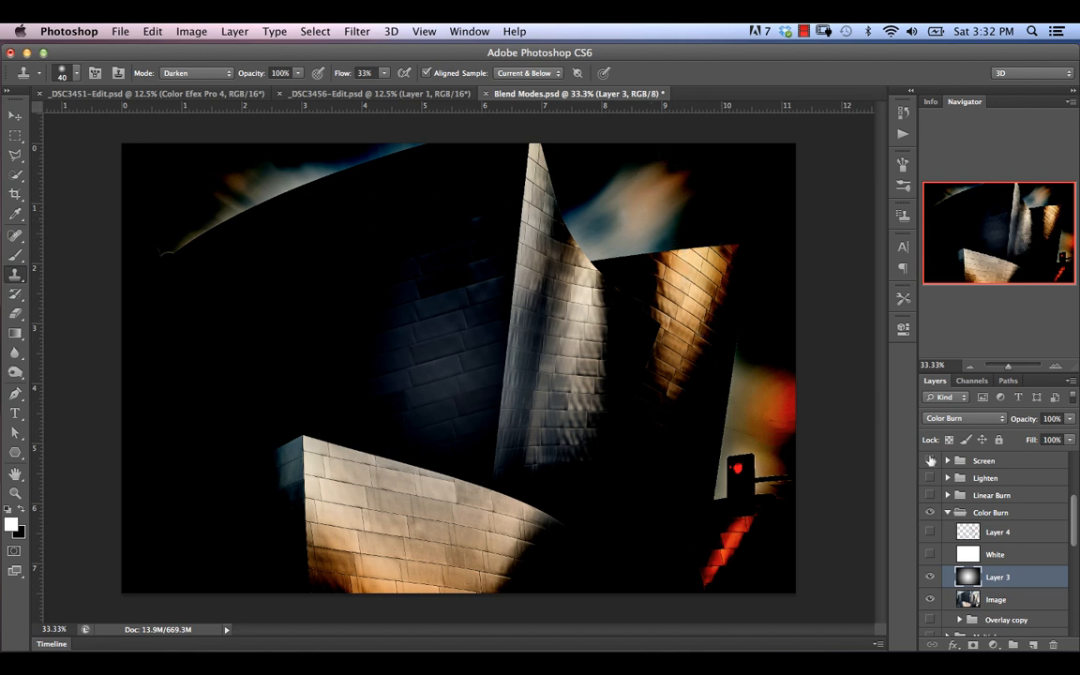
pyautogui.click(929, 576)
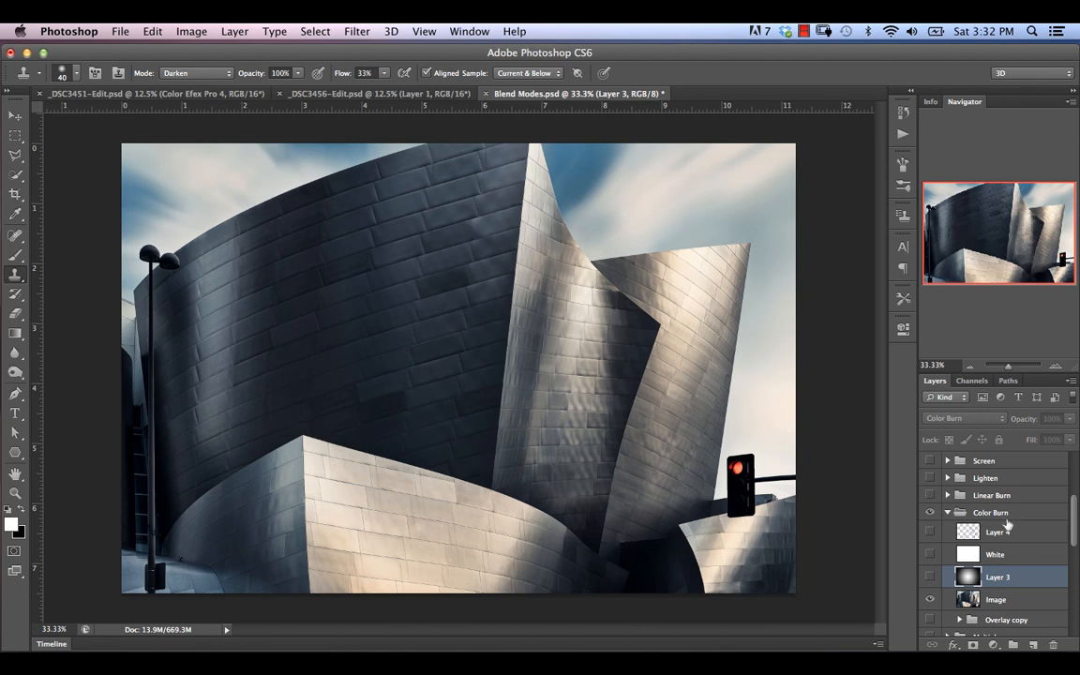
# - Collapse and hide the Color Burn group, and show and expand the Linear Burn group
pyautogui.click(1004, 514)
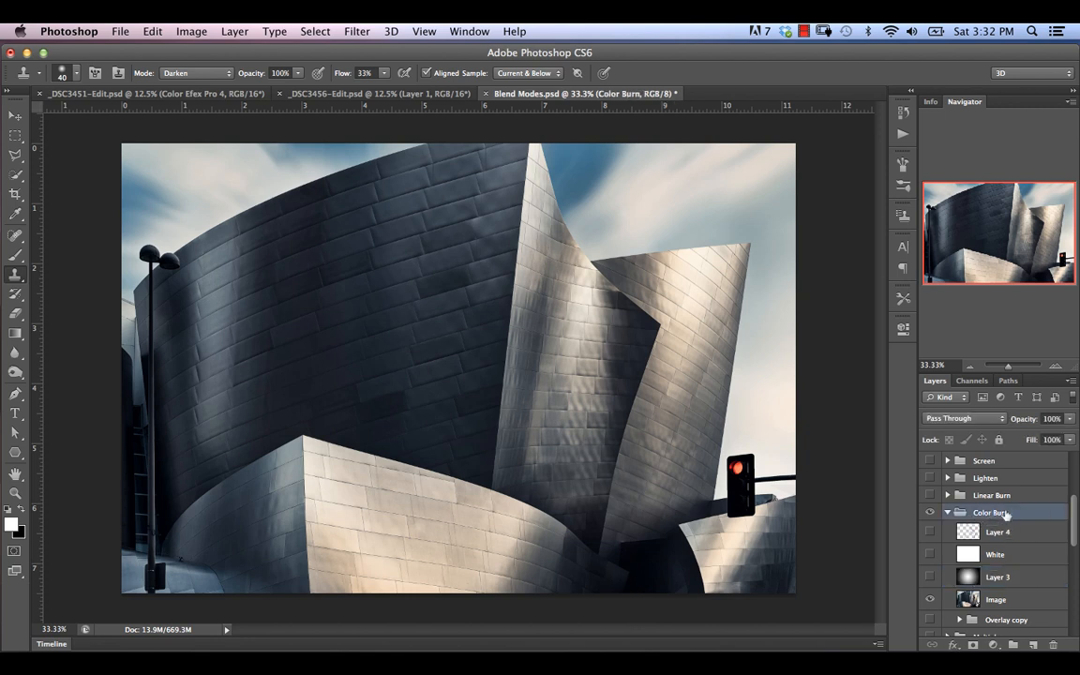
pyautogui.click(946, 512)
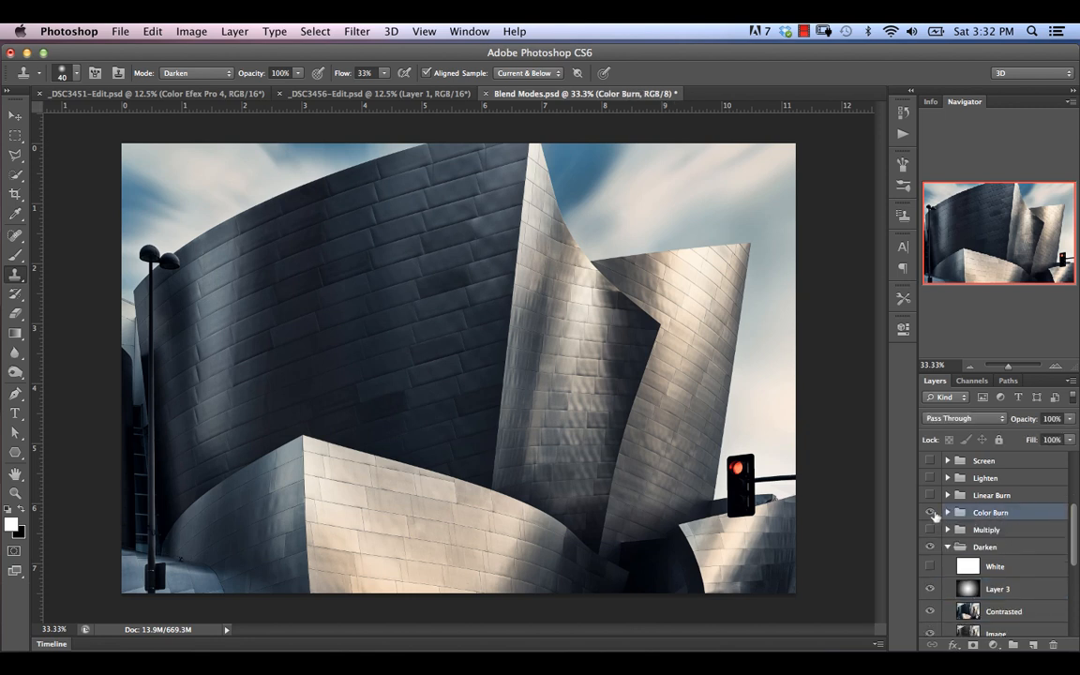
pyautogui.click(930, 513)
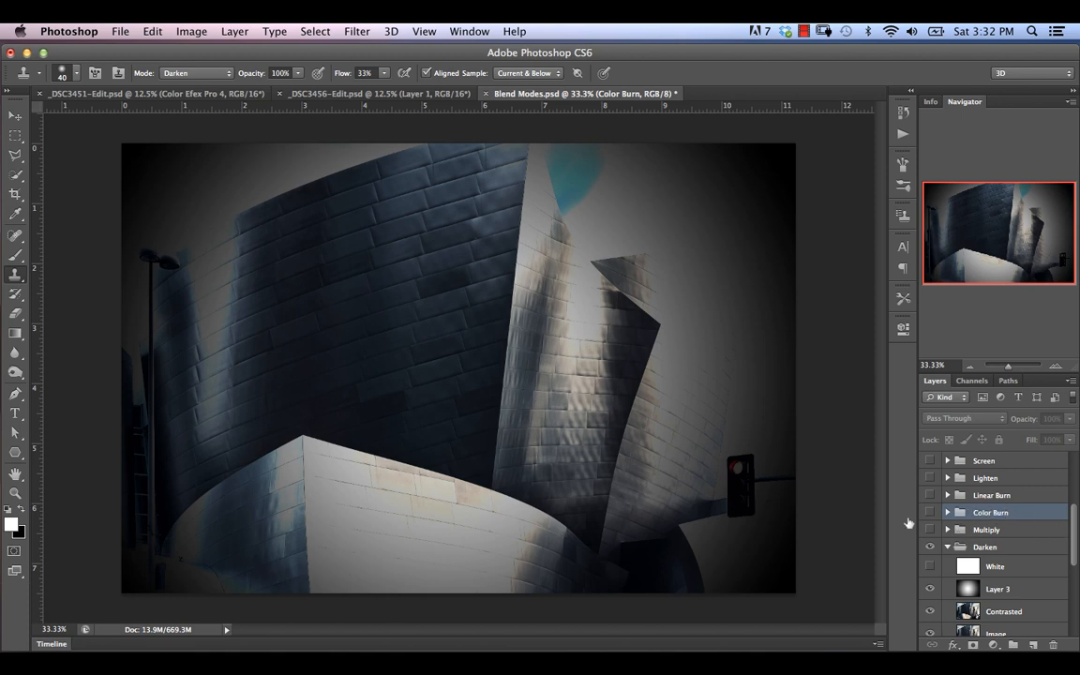
pyautogui.click(930, 495)
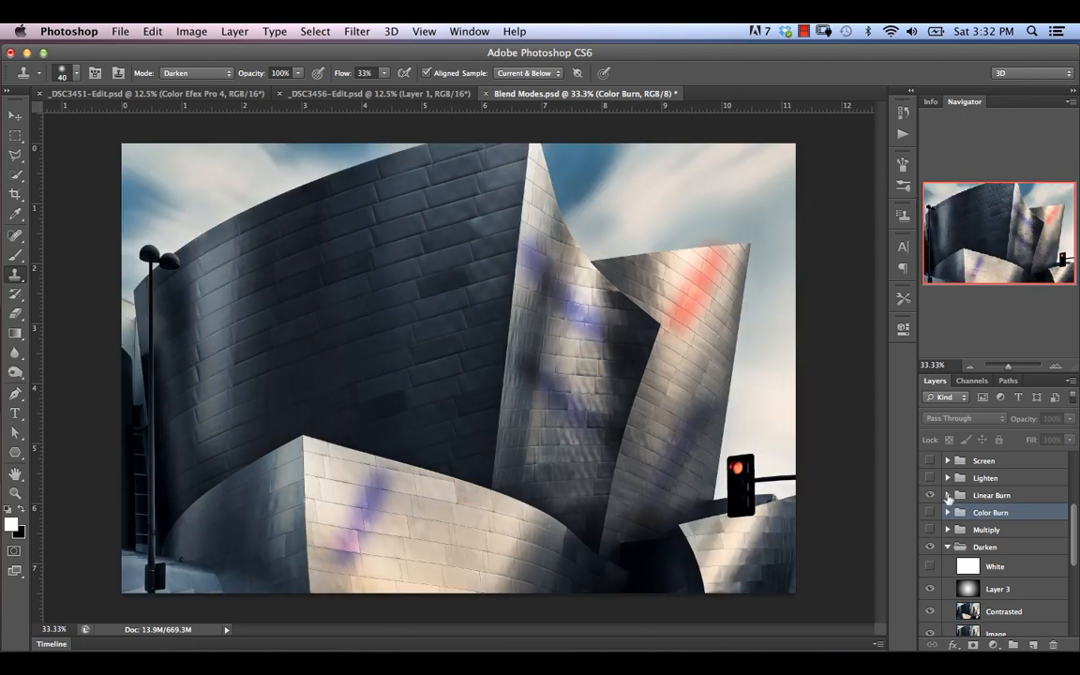
pyautogui.click(948, 496)
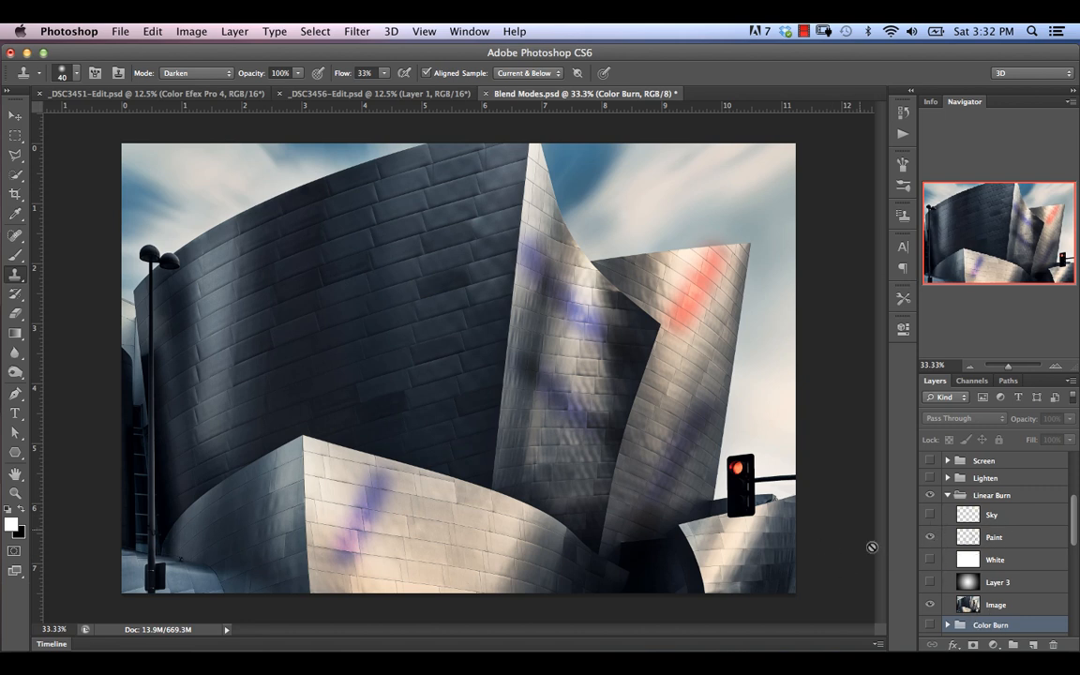
# - Hide the Paint layer in the Linear Burn group and briefly show its radial gradient Layer 3 to examine the effect
pyautogui.click(930, 538)
pyautogui.click(1001, 582)
pyautogui.click(930, 582)
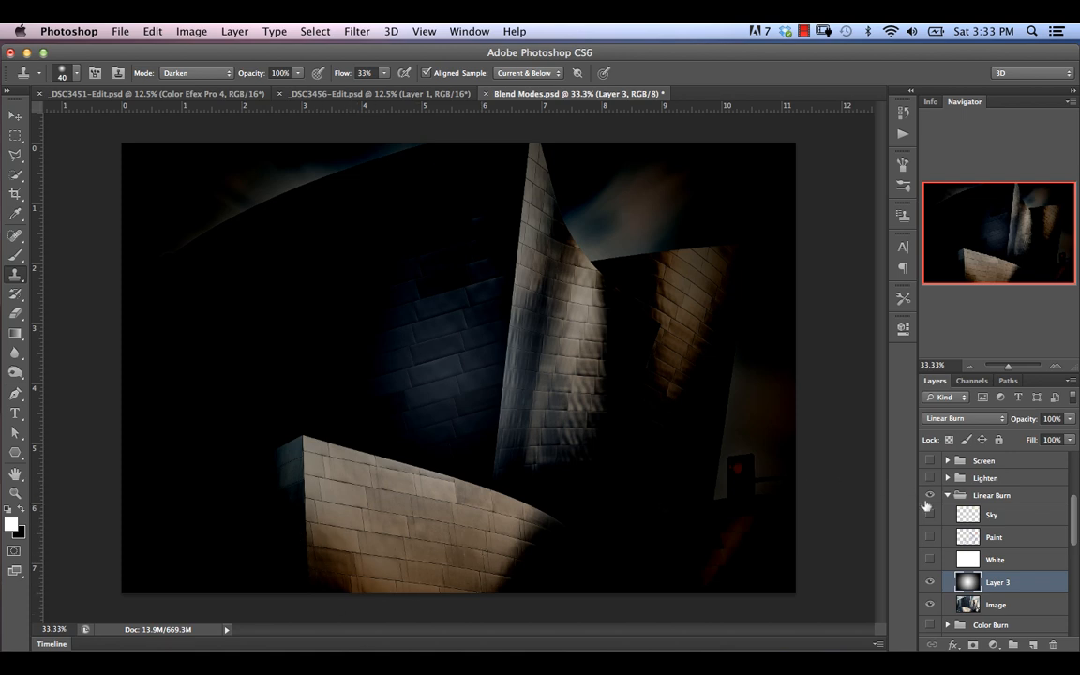
pyautogui.click(930, 582)
# - Select and show the Paint layer in the Linear Burn group and set its blend mode to Linear Burn
pyautogui.click(1012, 538)
pyautogui.click(930, 537)
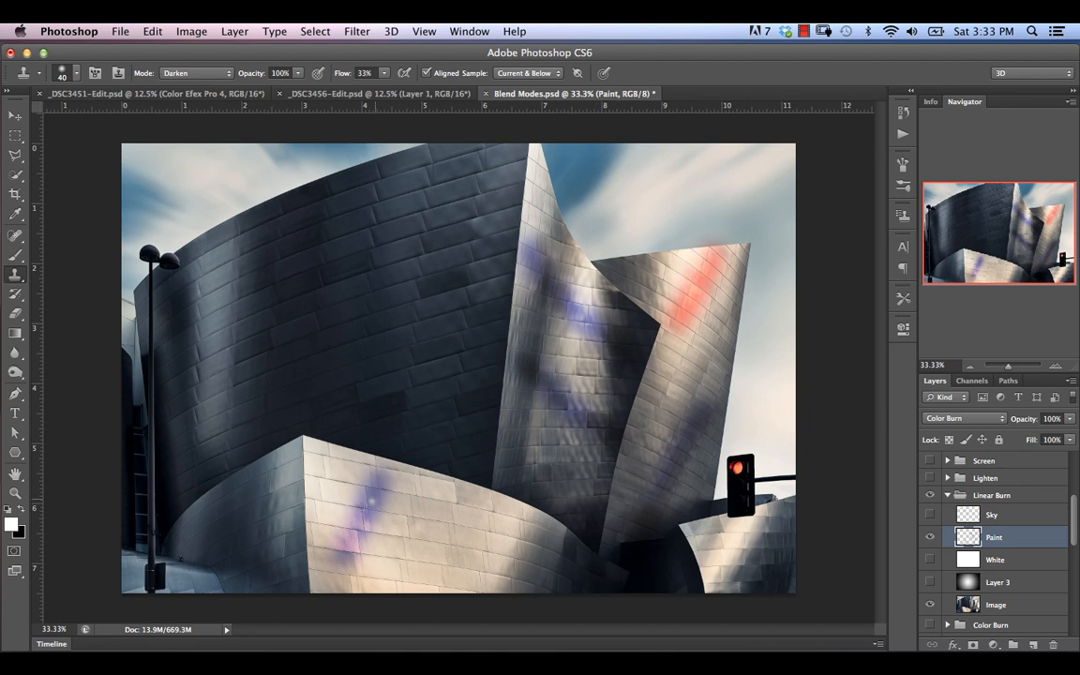
pyautogui.click(960, 423)
pyautogui.click(954, 428)
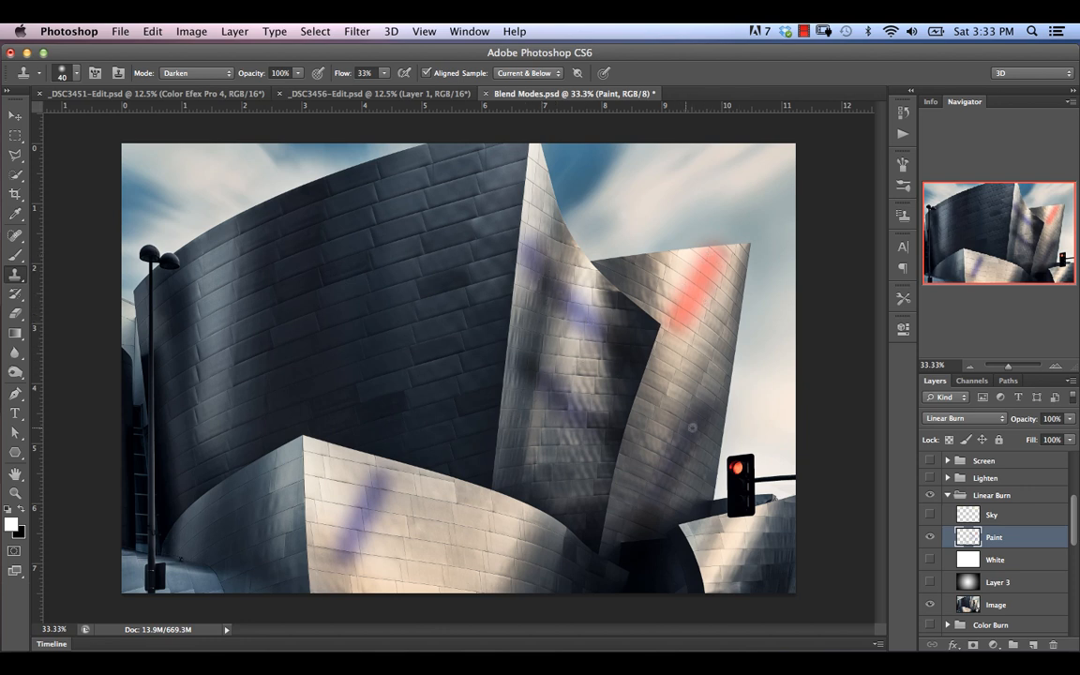
# - Hide the Paint layer, and show the Sky layer in the Linear Burn group with its opacity reduced to 64%
pyautogui.click(929, 538)
pyautogui.click(1033, 522)
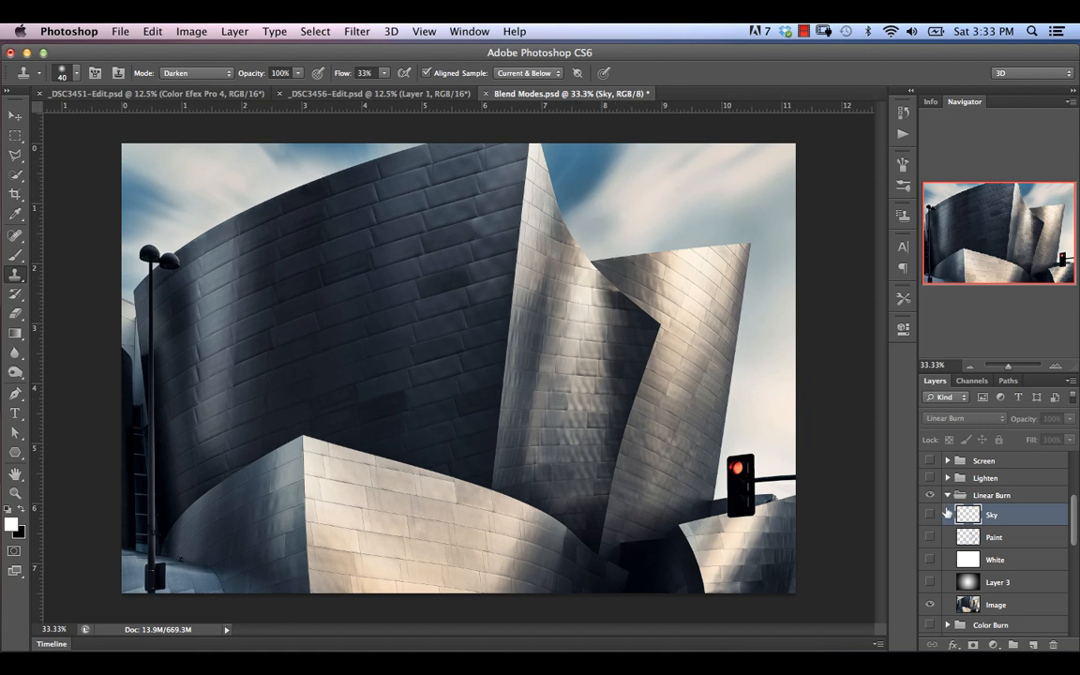
pyautogui.click(930, 515)
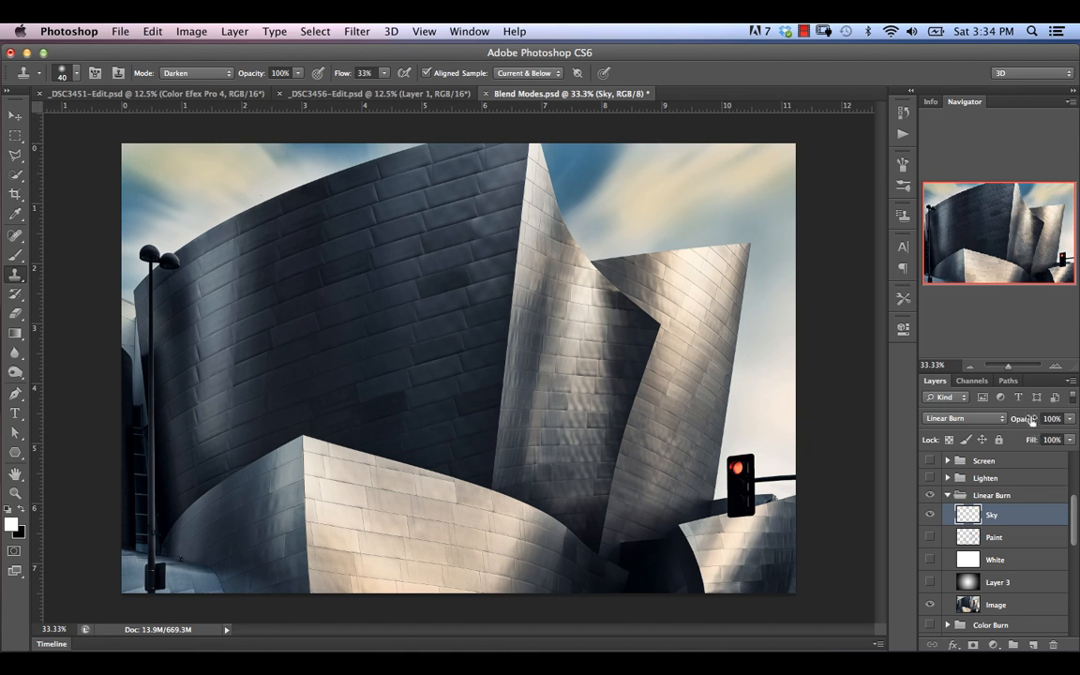
pyautogui.moveTo(1022, 418)
pyautogui.mouseDown()
pyautogui.moveTo(991, 418)
pyautogui.moveTo(1025, 425)
pyautogui.moveTo(1004, 425)
pyautogui.mouseUp()
pyautogui.click(975, 418)
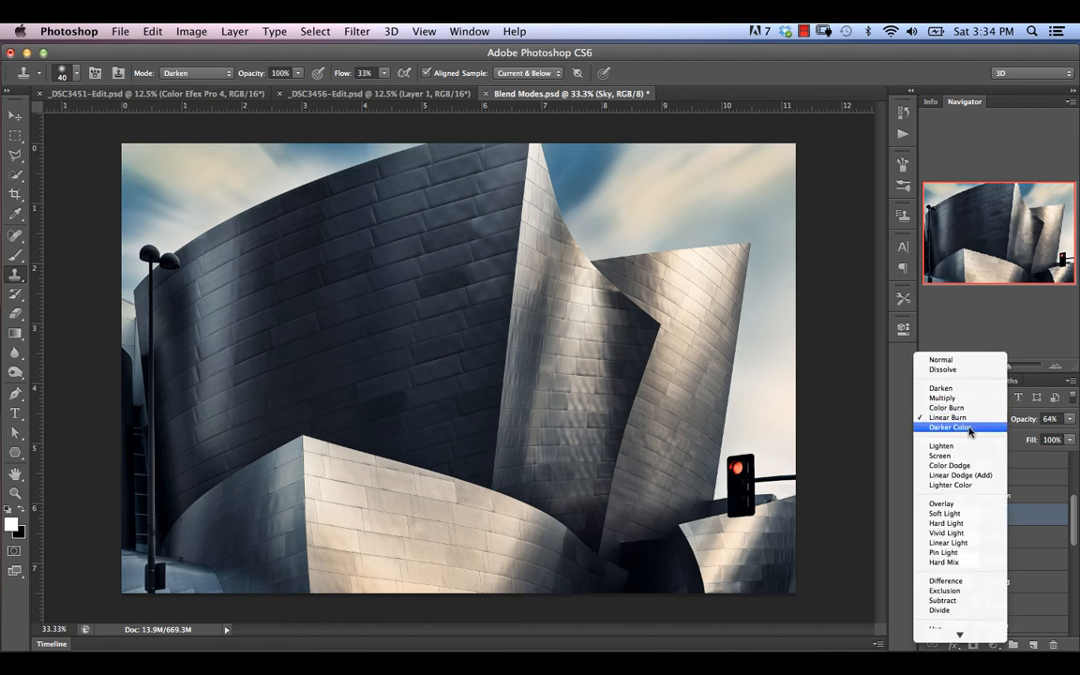
pyautogui.click(1042, 510)
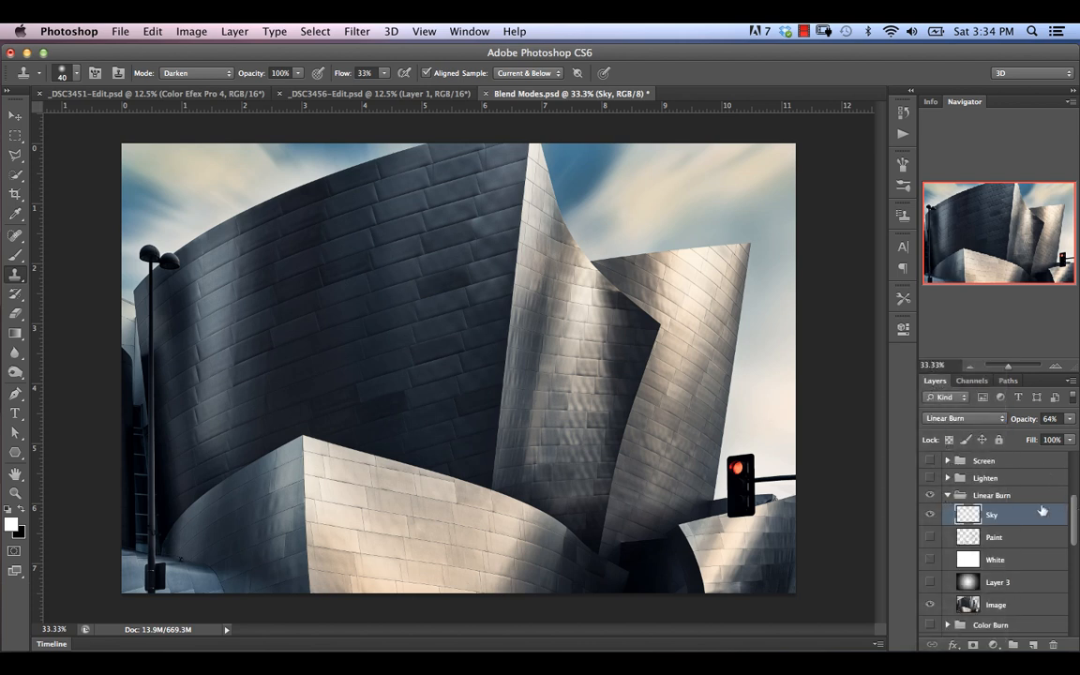
pyautogui.click(974, 422)
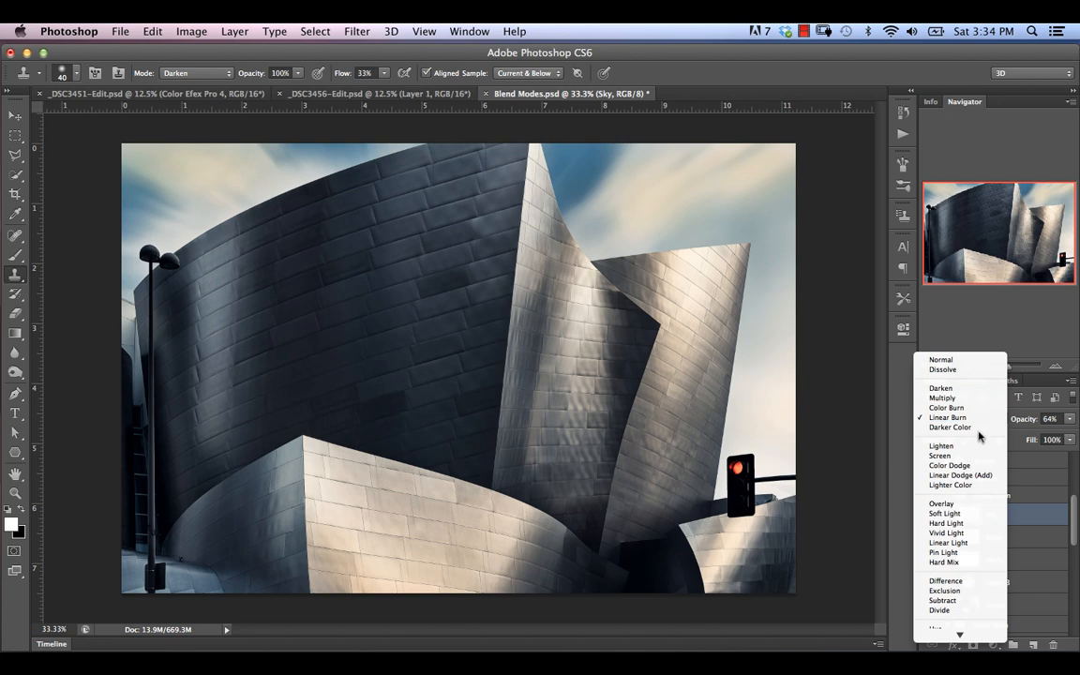
pyautogui.click(1069, 520)
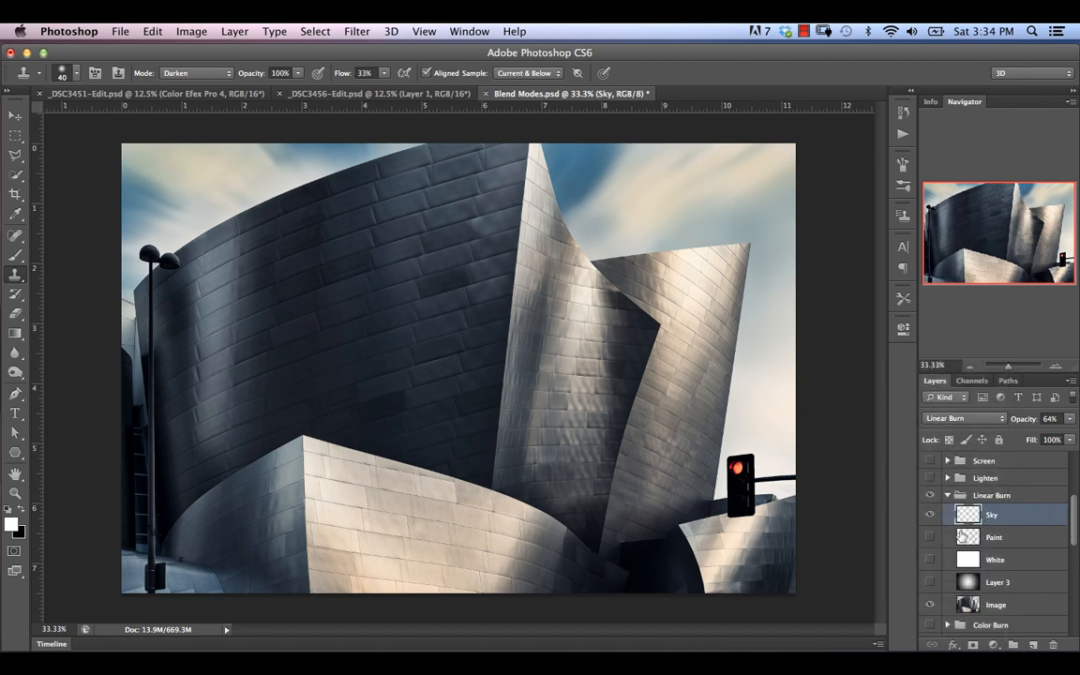
# - Hide the Sky layer in the Linear Burn group, show the Paint layer, and set its blend mode to Darker Color
pyautogui.click(931, 514)
pyautogui.click(990, 538)
pyautogui.click(930, 537)
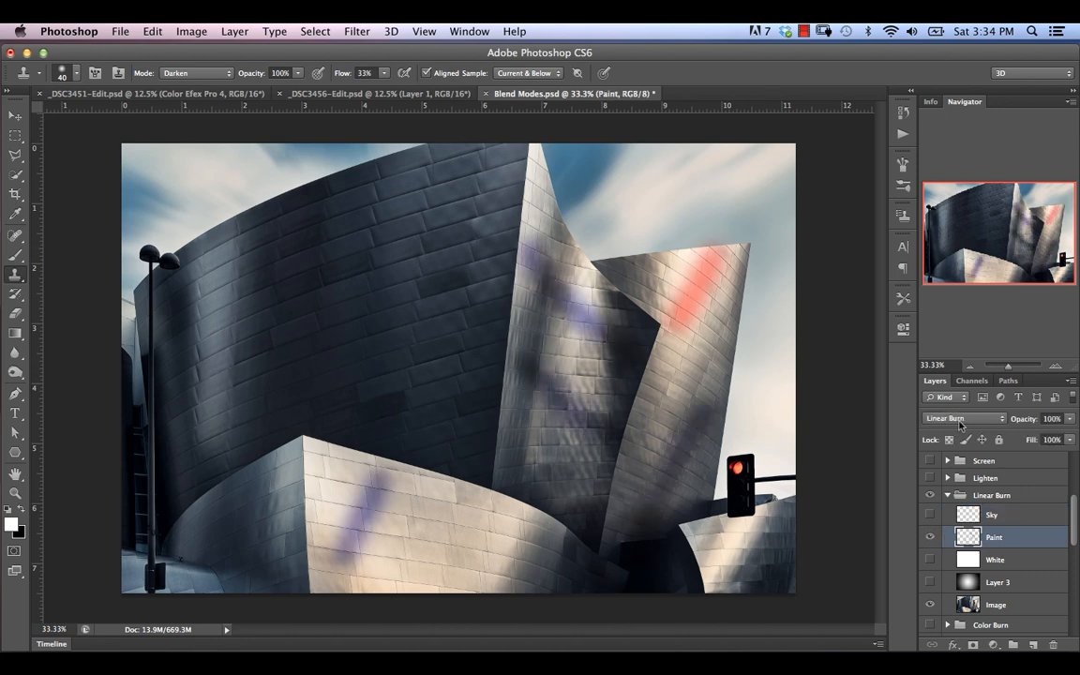
pyautogui.click(960, 425)
pyautogui.click(947, 439)
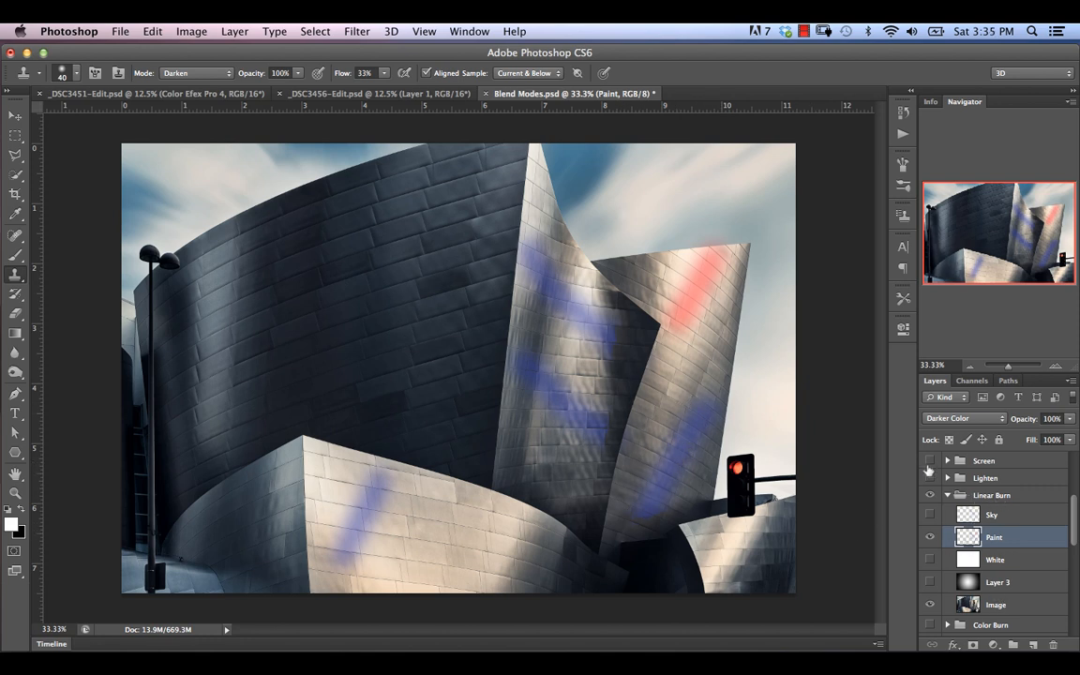
# - Set the Paint layer's blend mode to Darken for comparison
pyautogui.click(948, 418)
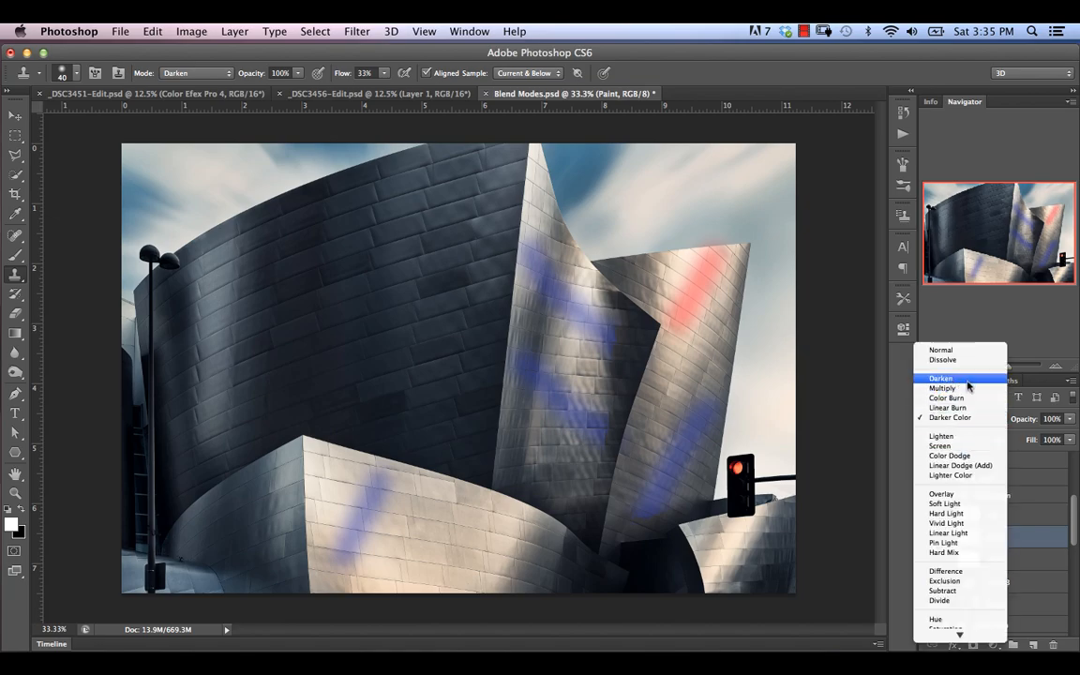
pyautogui.click(942, 379)
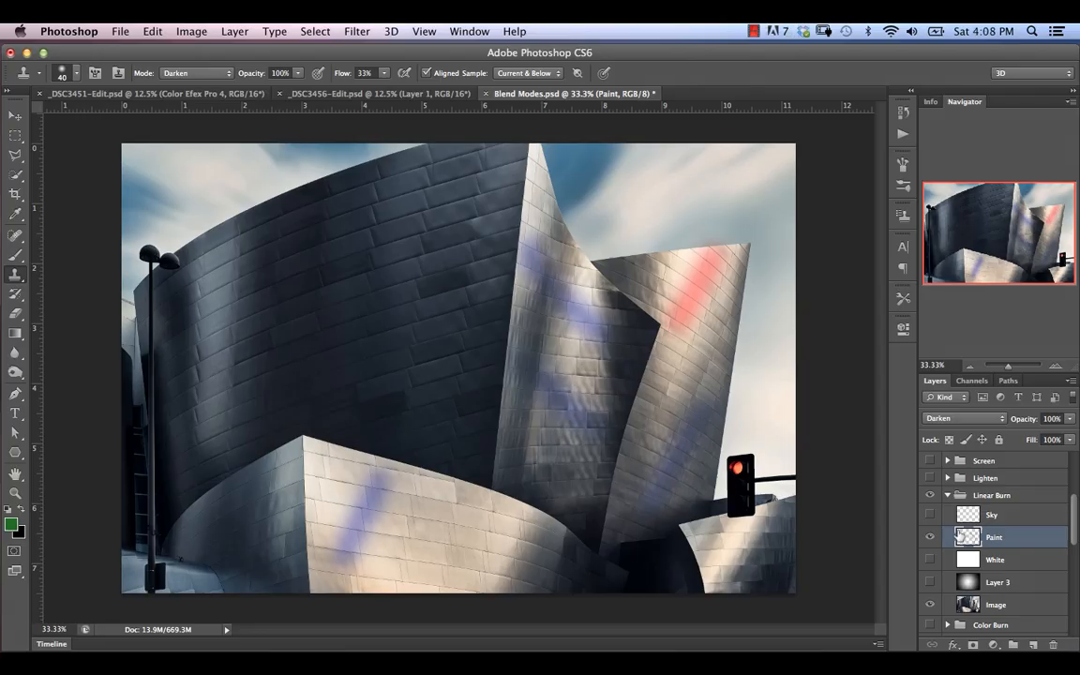
pyautogui.click(954, 424)
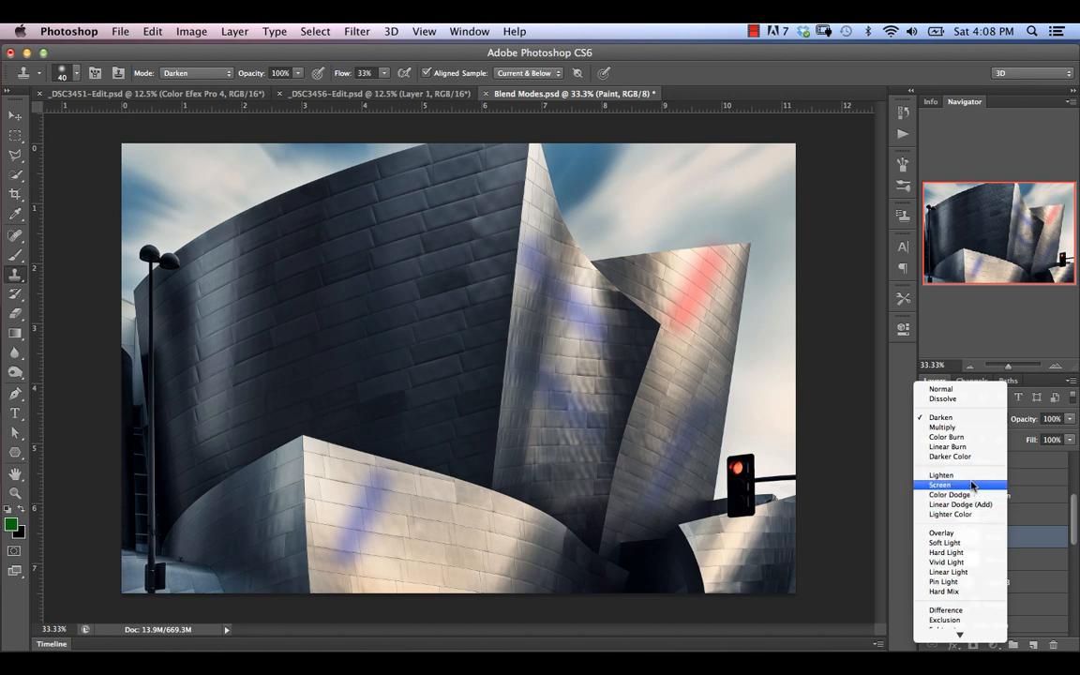
pyautogui.click(1070, 517)
# - Hide the Linear Burn group, and expand and show the Lighten group
pyautogui.moveTo(1074, 514); pyautogui.dragTo(1075, 505)
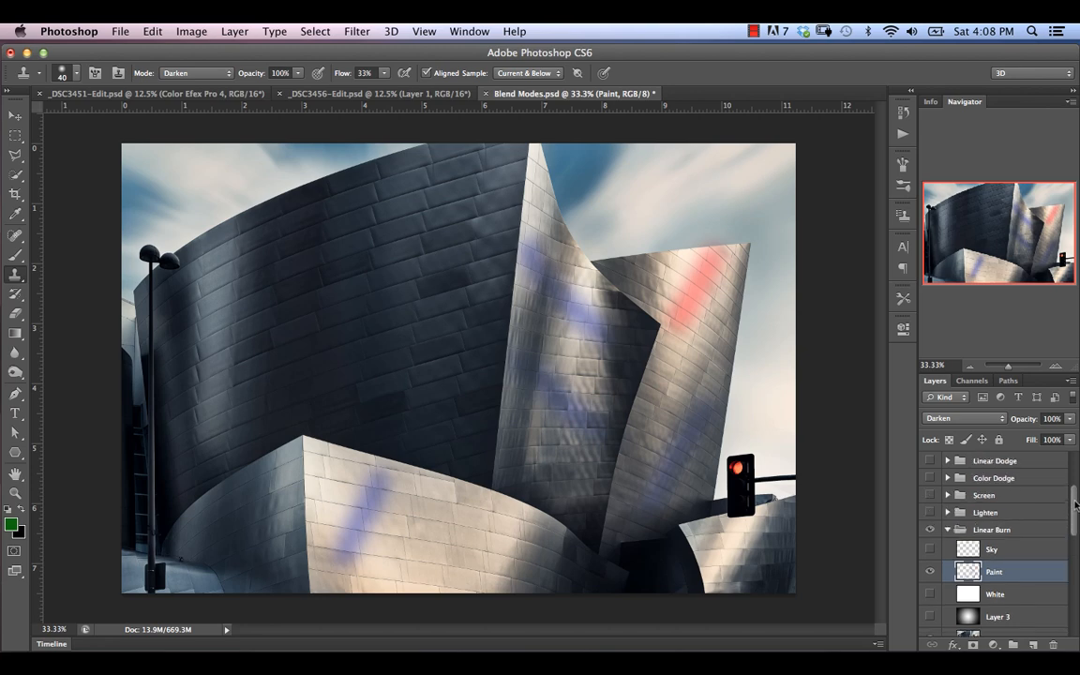
pyautogui.click(930, 530)
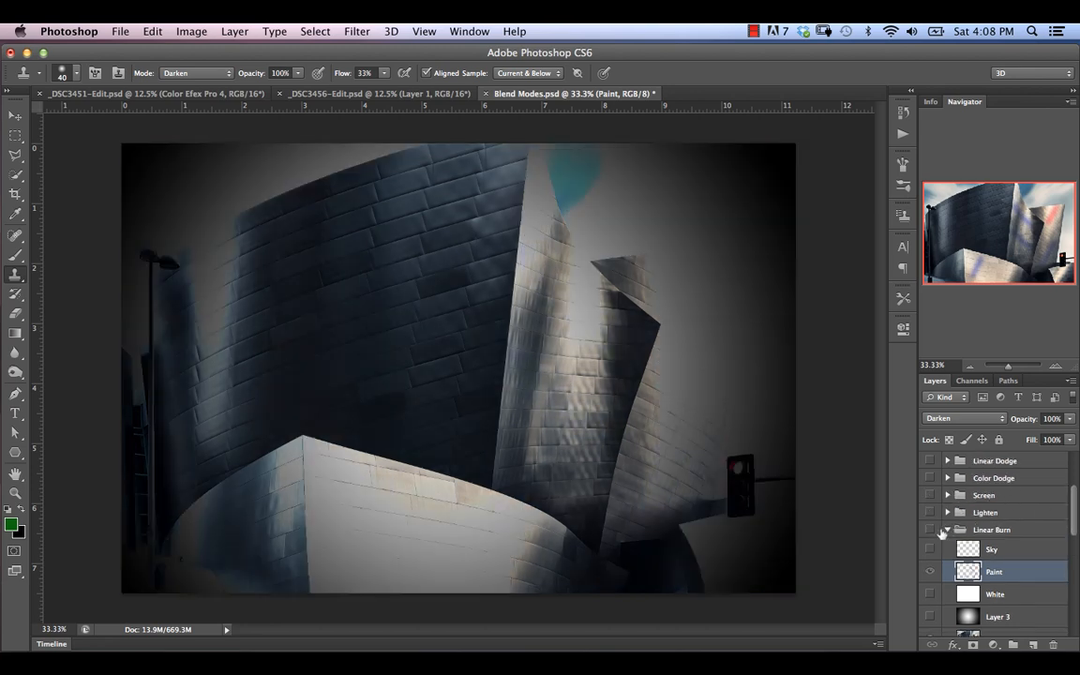
pyautogui.click(947, 512)
pyautogui.click(930, 513)
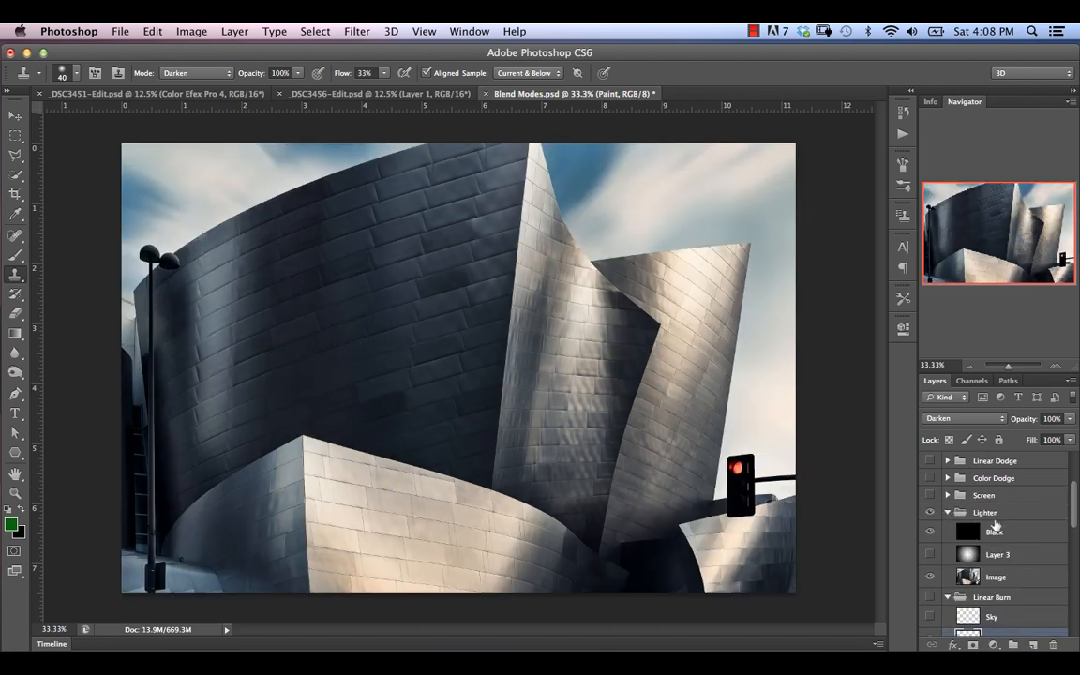
# - Hide the Black layer in the Lighten group, and select and show the radial gradient Layer 3
pyautogui.click(974, 537)
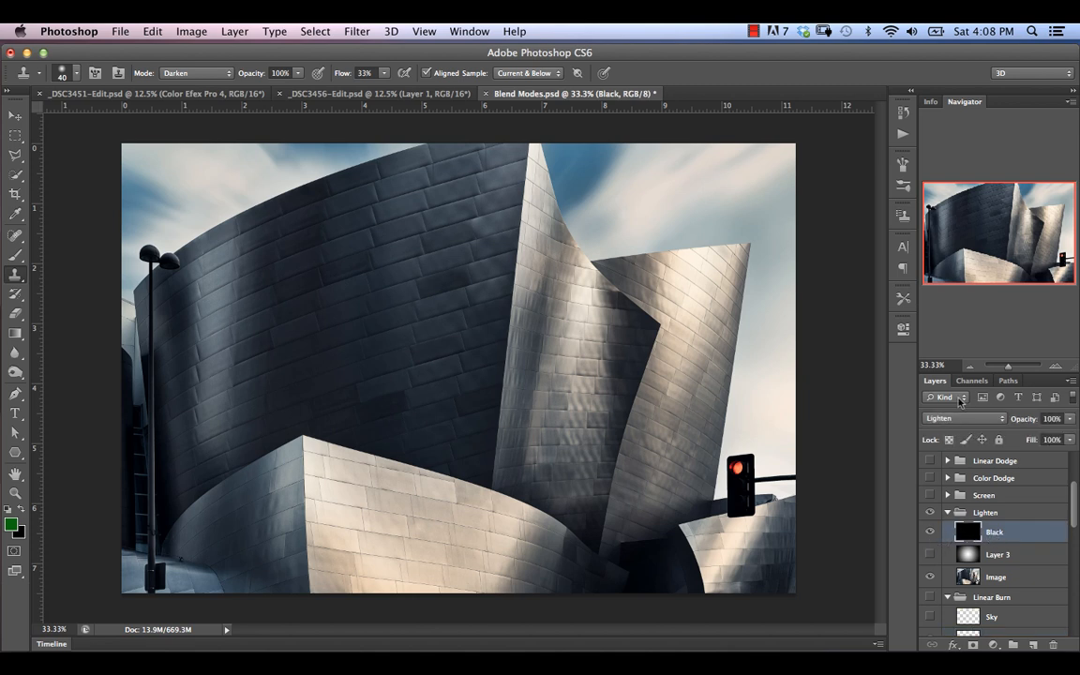
pyautogui.click(930, 532)
pyautogui.click(997, 556)
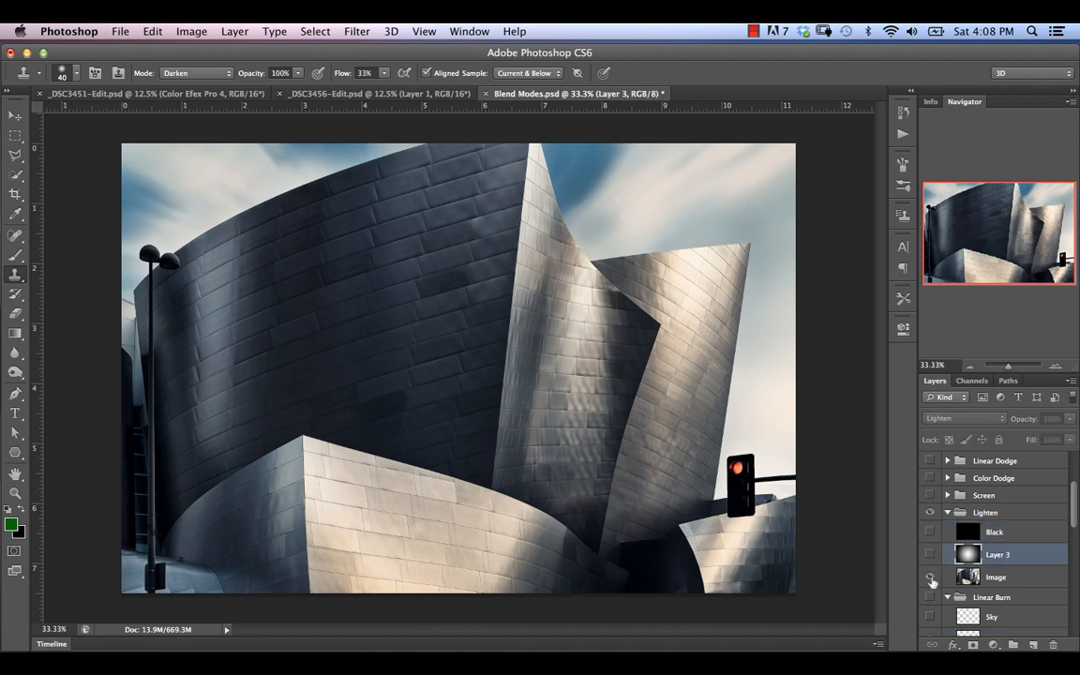
pyautogui.click(930, 555)
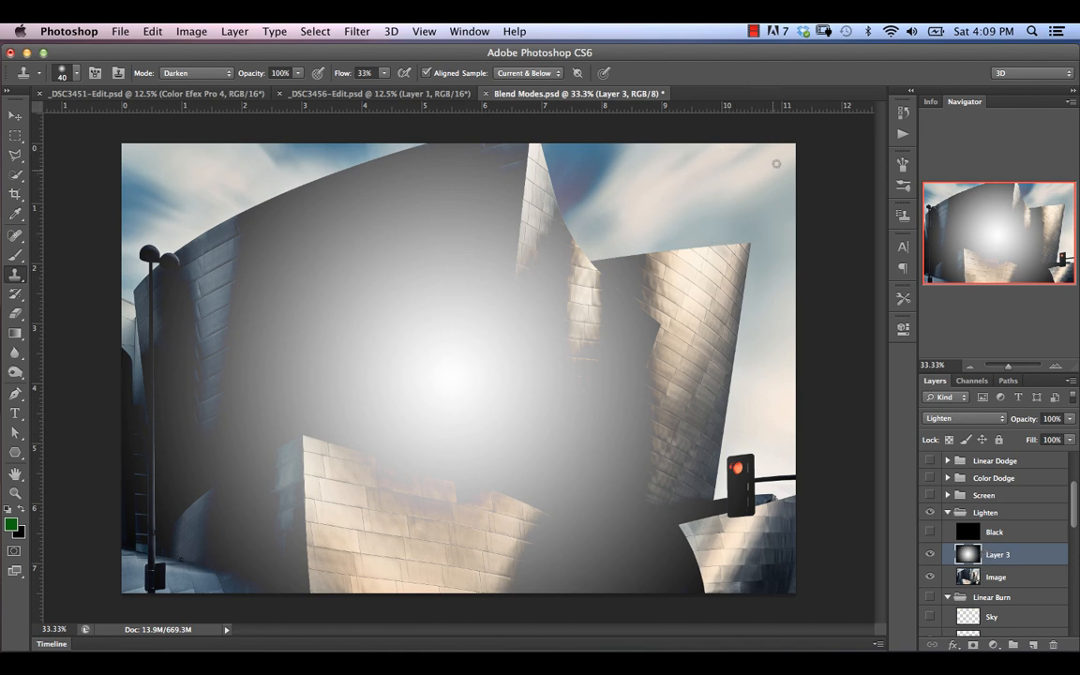
# - Toggle Layer 3's visibility in the Lighten group to compare the photo with and without the gradient
pyautogui.click(929, 554)
pyautogui.click(929, 554)
pyautogui.click(929, 554)
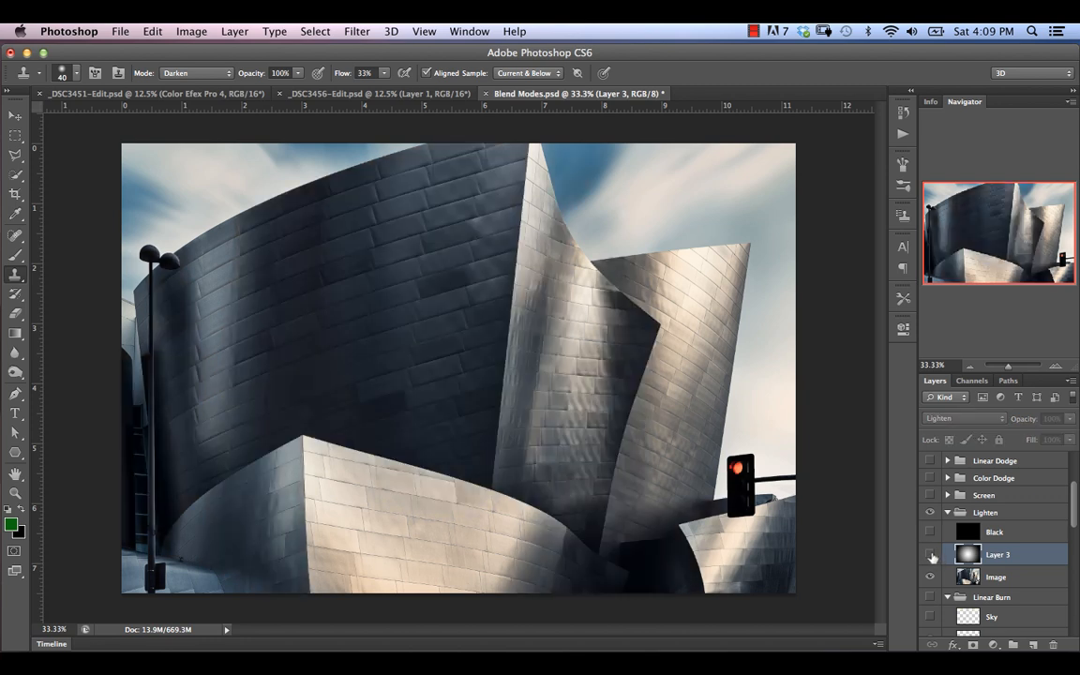
pyautogui.click(929, 554)
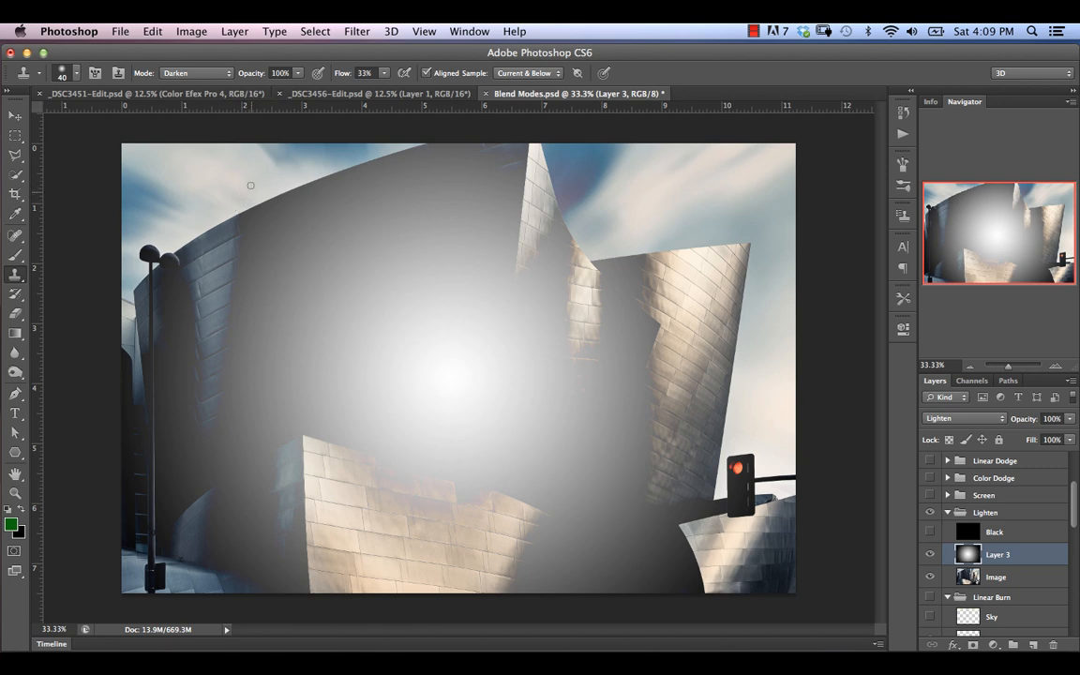
# - Collapse and hide the Lighten group, and expand and show the Screen group
pyautogui.click(948, 513)
pyautogui.click(930, 512)
pyautogui.click(978, 497)
pyautogui.click(948, 495)
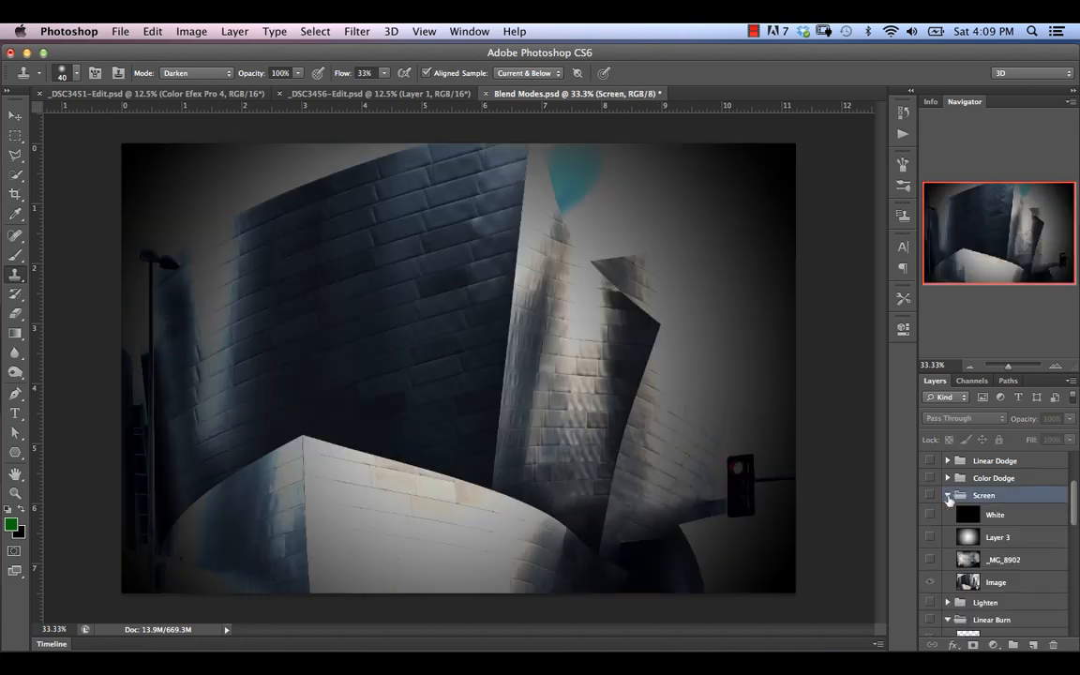
pyautogui.click(930, 495)
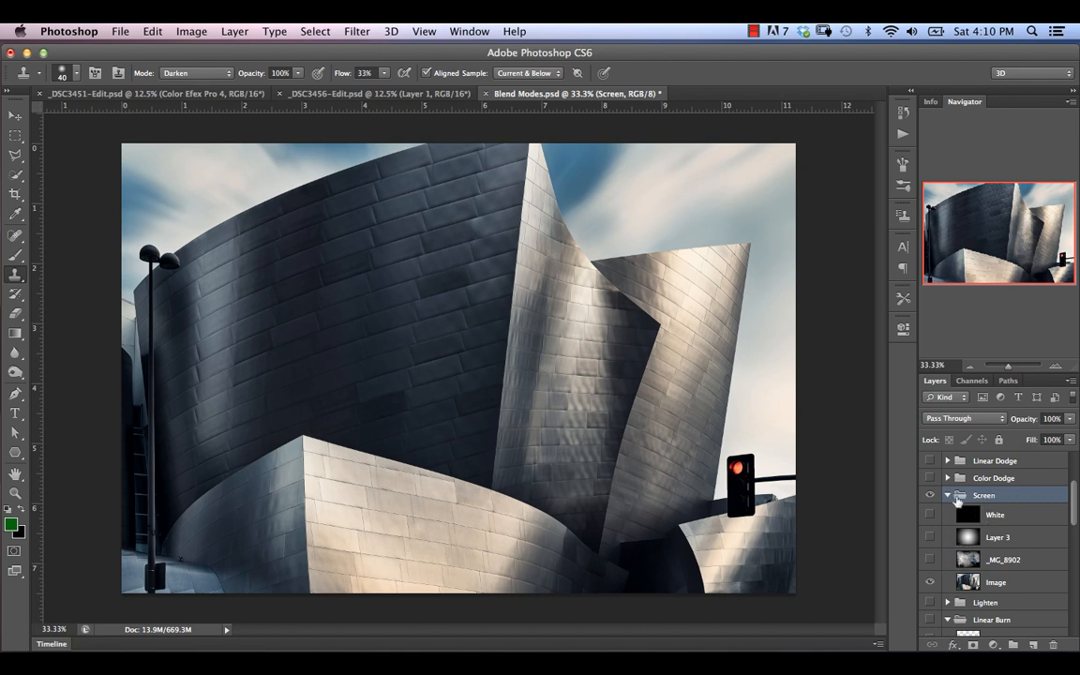
# - Show the White layer and the radial gradient Layer 3 in the Screen group
pyautogui.click(1001, 517)
pyautogui.click(929, 515)
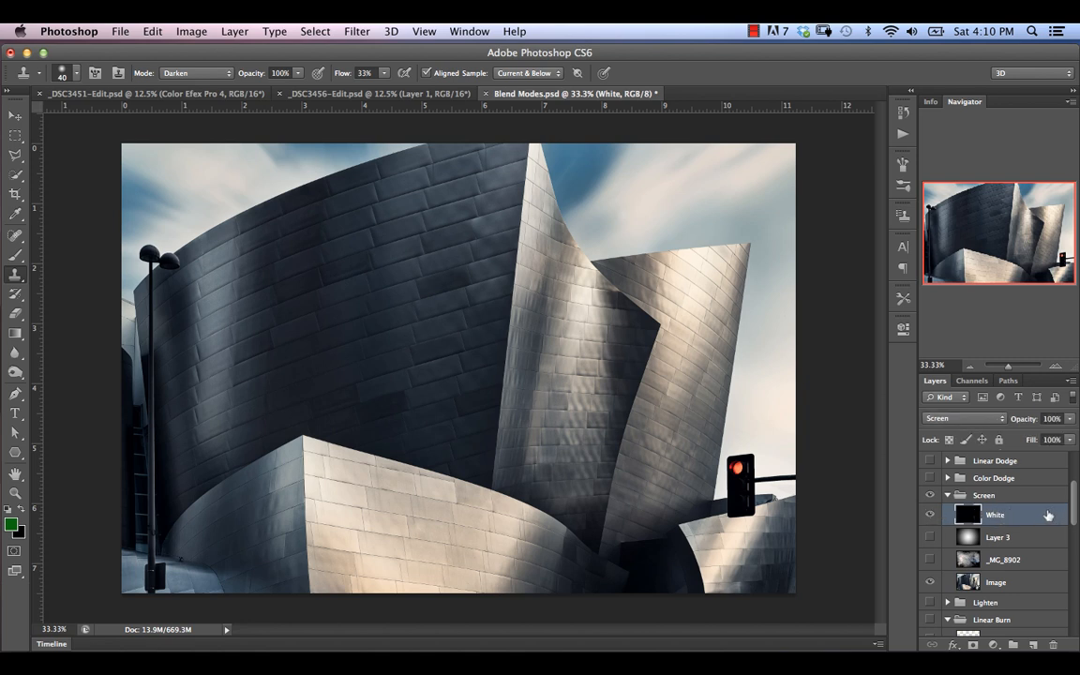
pyautogui.click(935, 544)
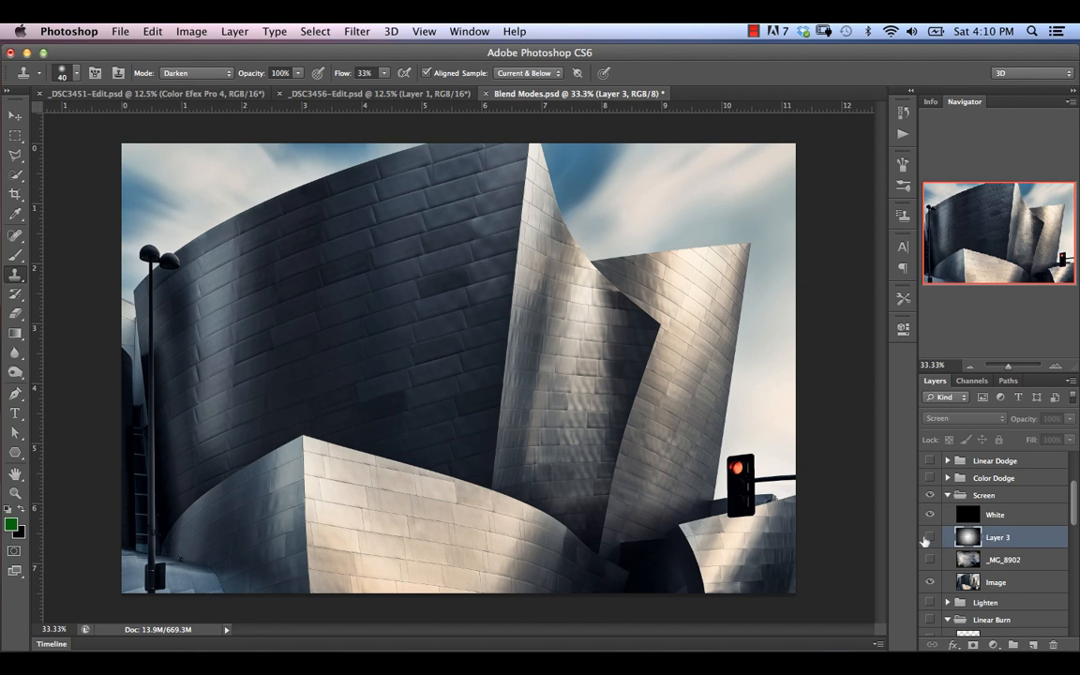
pyautogui.click(930, 542)
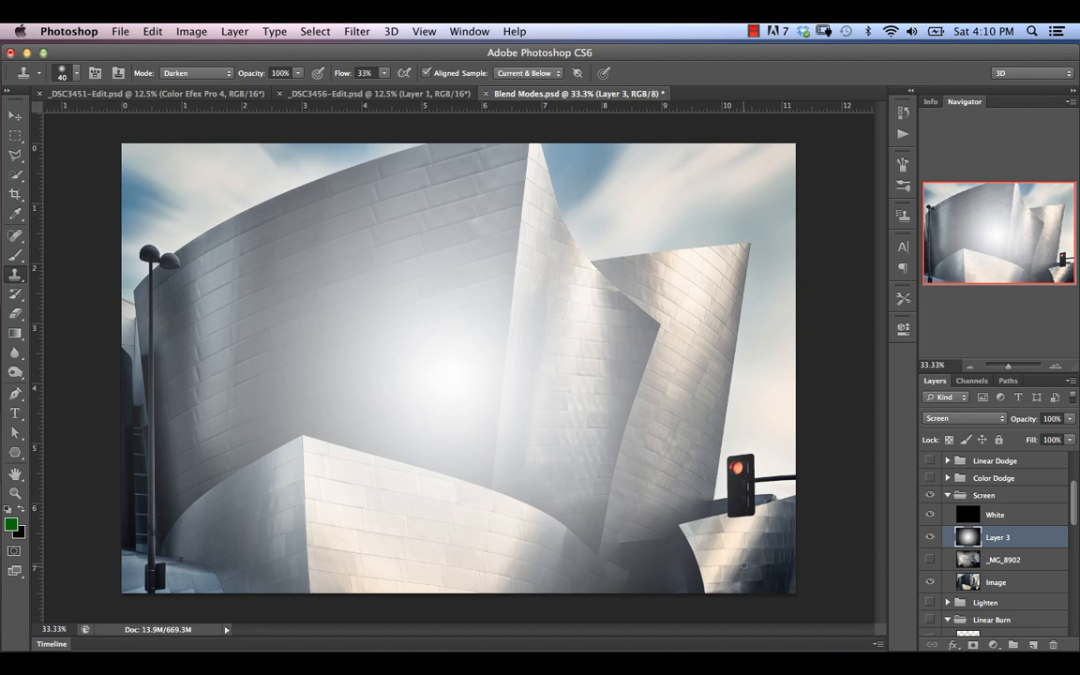
# - Toggle Layer 3's visibility in the Screen group to compare the effect, leaving the layer hidden
pyautogui.click(929, 537)
pyautogui.click(929, 537)
pyautogui.click(929, 537)
pyautogui.click(929, 537)
pyautogui.click(930, 537)
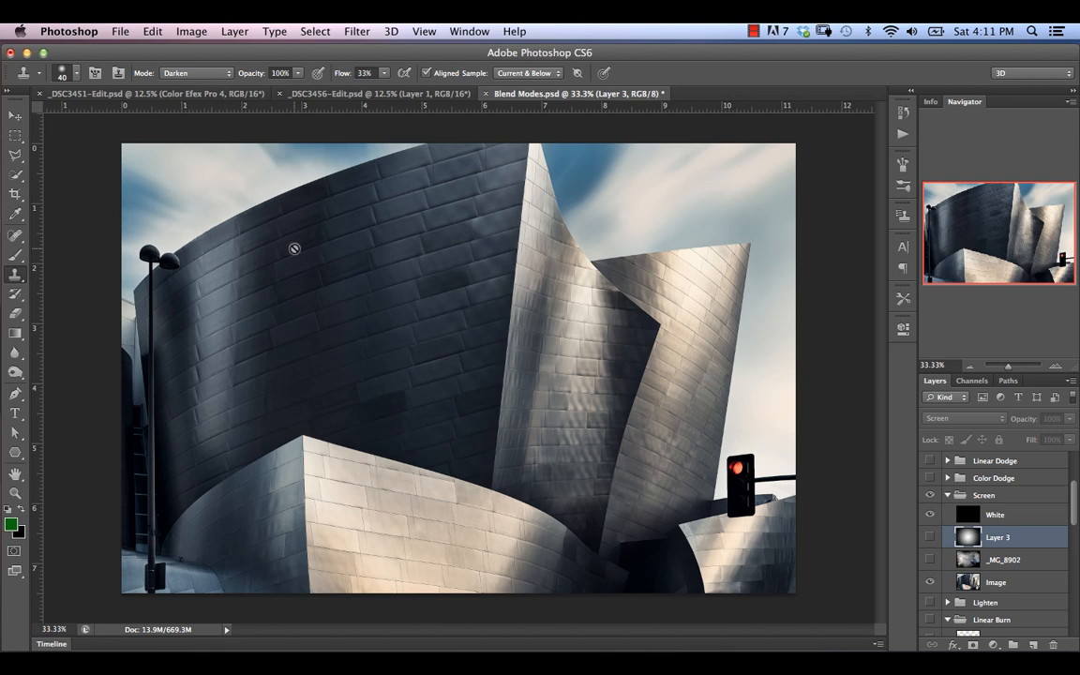
# - Show and select the _MG_8902 smoke layer in the Screen group and raise its opacity to 100%
pyautogui.click(930, 559)
pyautogui.click(986, 560)
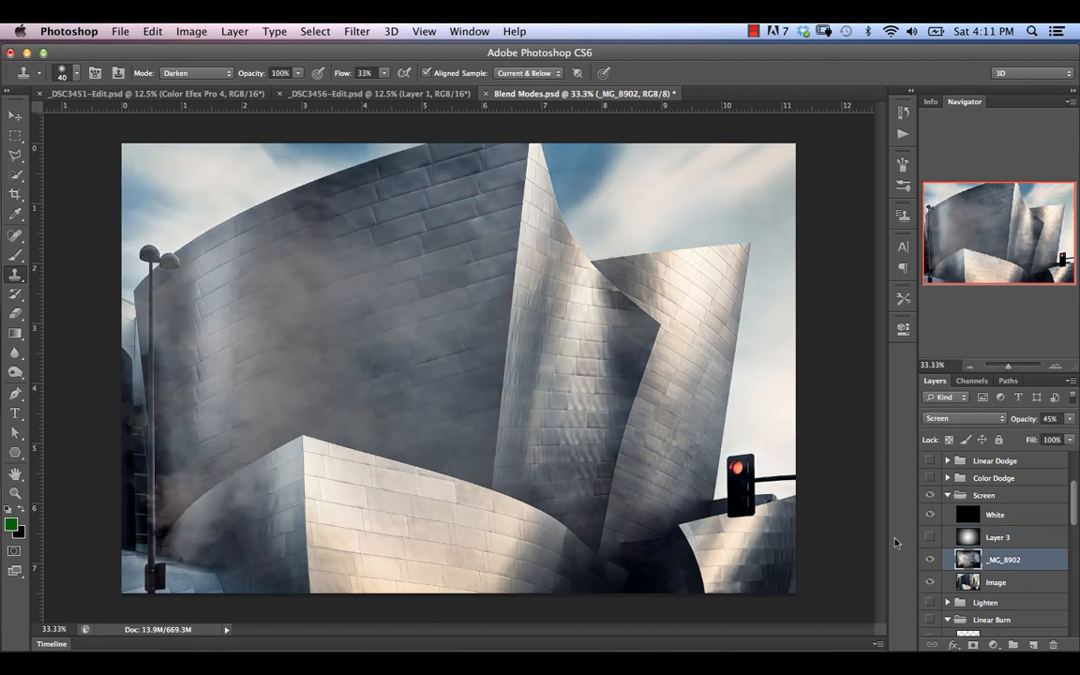
pyautogui.moveTo(1027, 423)
pyautogui.mouseDown()
pyautogui.moveTo(1072, 433)
pyautogui.moveTo(1044, 424)
pyautogui.mouseUp()
# - Switch the _MG_8902 layer to Normal to view the smoke image on its own, and return it to Screen
pyautogui.click(982, 420)
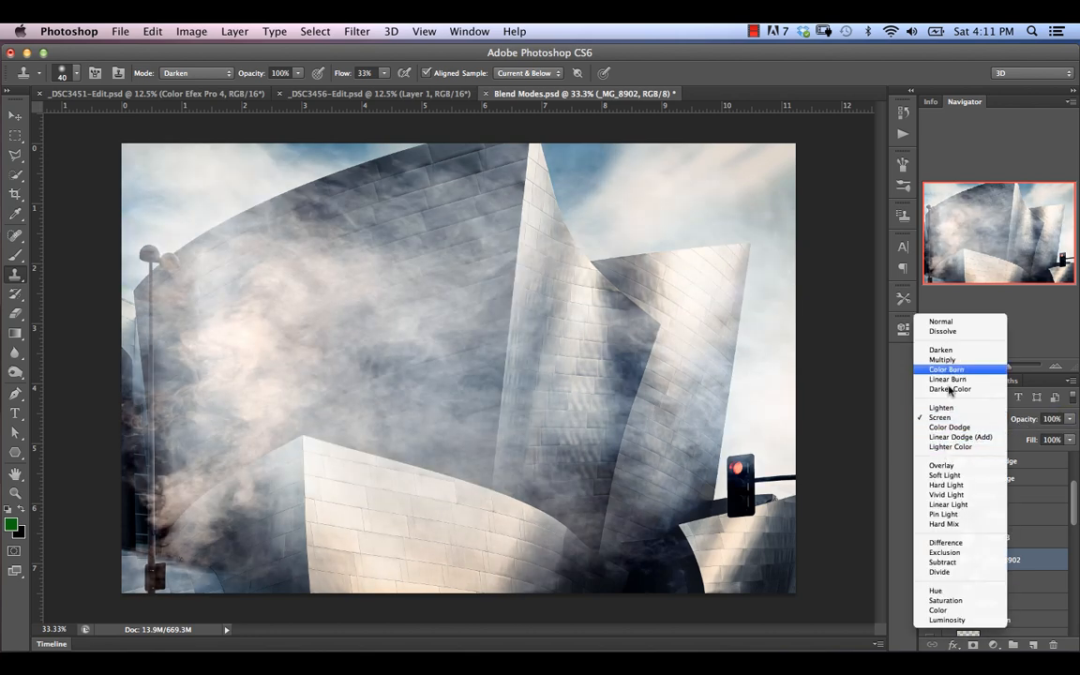
pyautogui.click(942, 322)
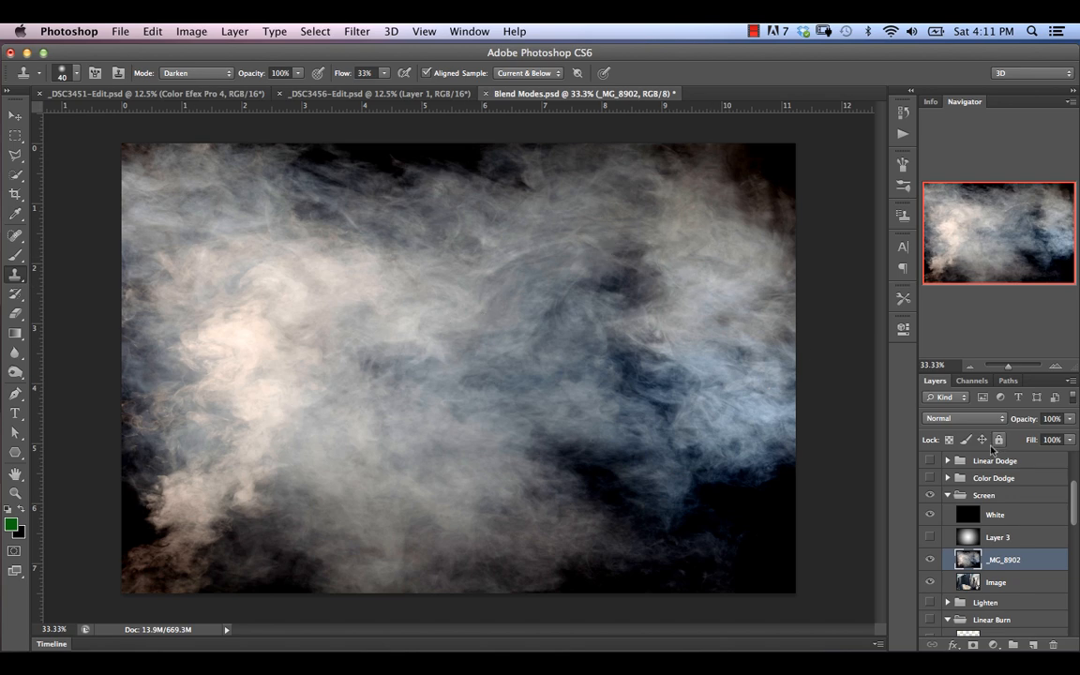
pyautogui.click(947, 418)
pyautogui.click(942, 514)
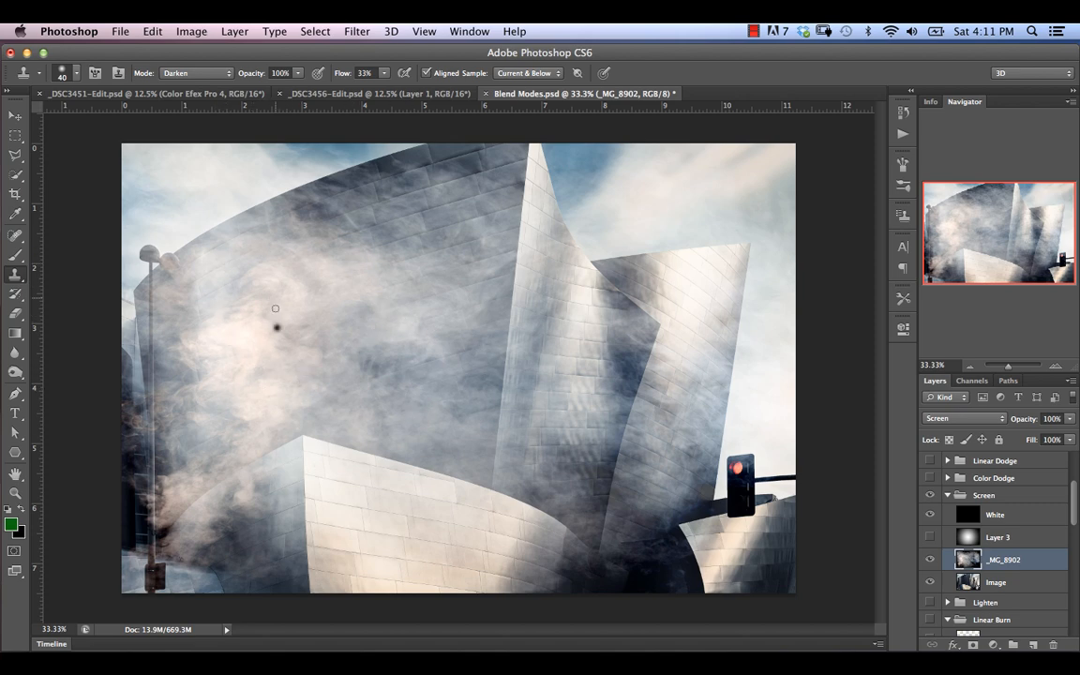
# - Try the Lighten blend mode on the _MG_8902 layer for comparison, and switch back to Screen
pyautogui.click(955, 422)
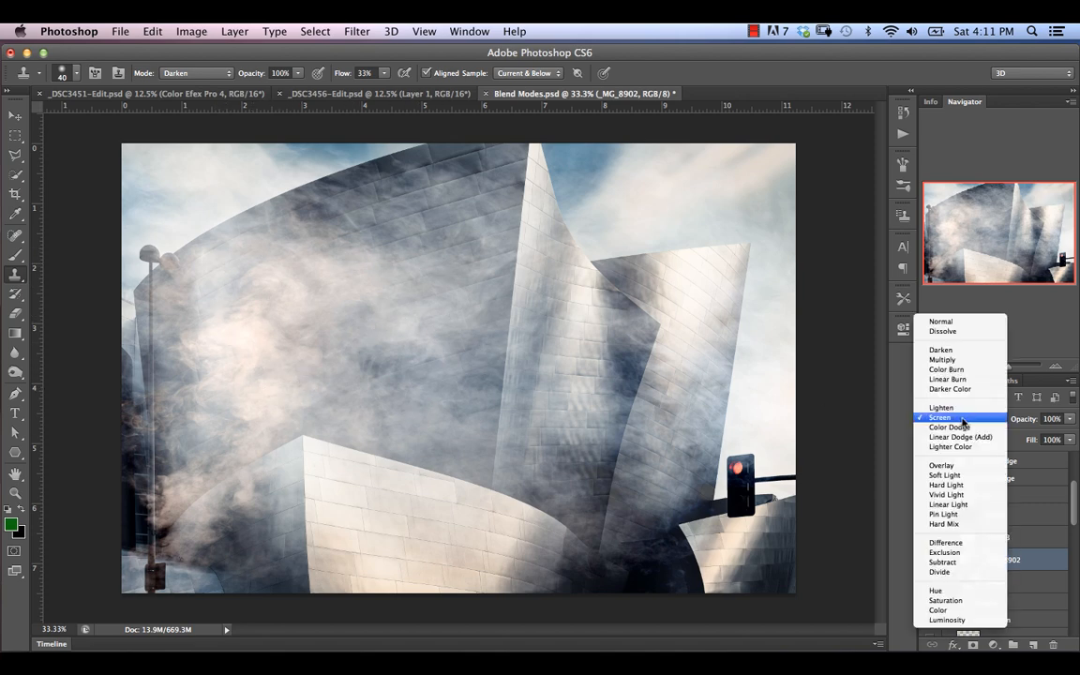
pyautogui.click(945, 411)
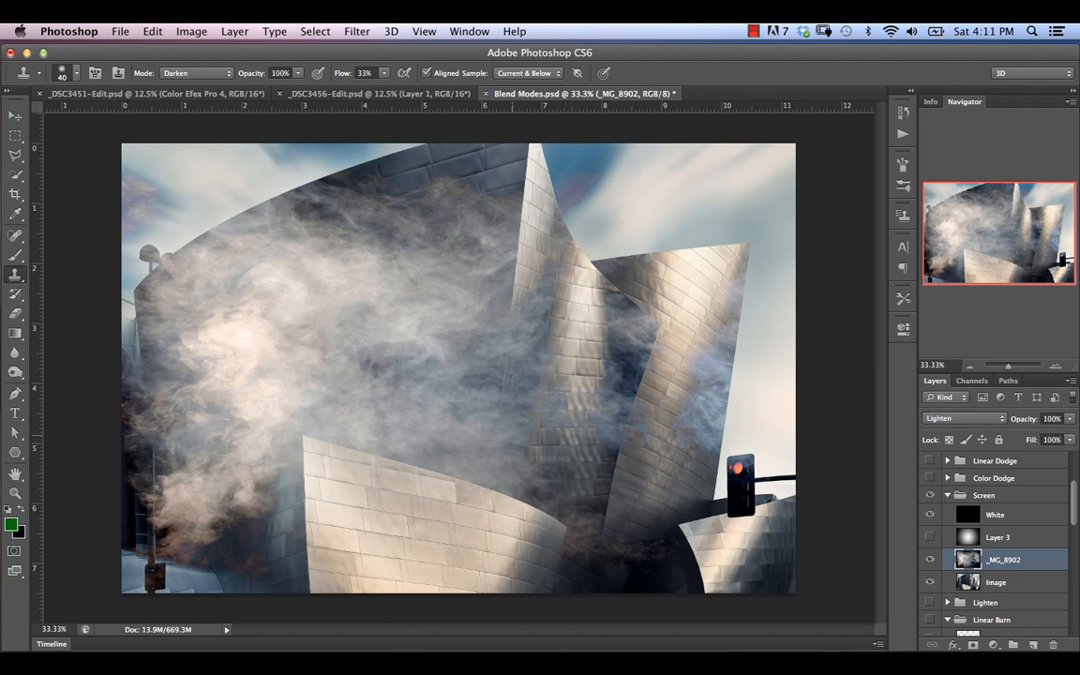
pyautogui.click(973, 419)
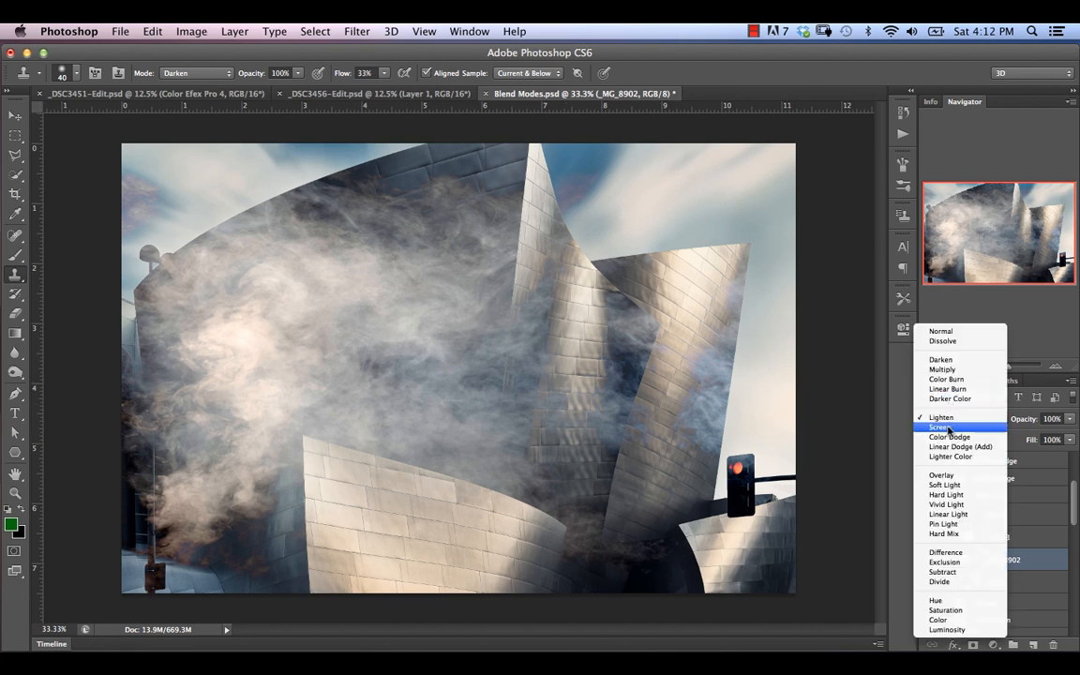
pyautogui.click(948, 429)
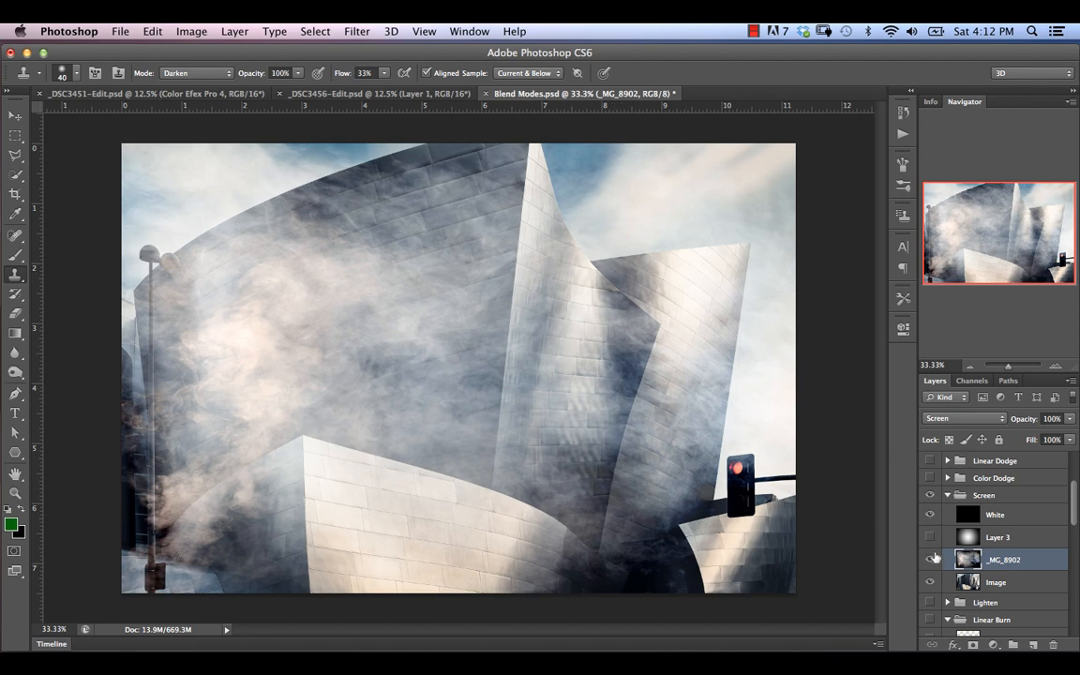
# - Hide the _MG_8902 layer, and collapse and hide the Screen group
pyautogui.click(931, 558)
pyautogui.click(949, 496)
pyautogui.click(931, 495)
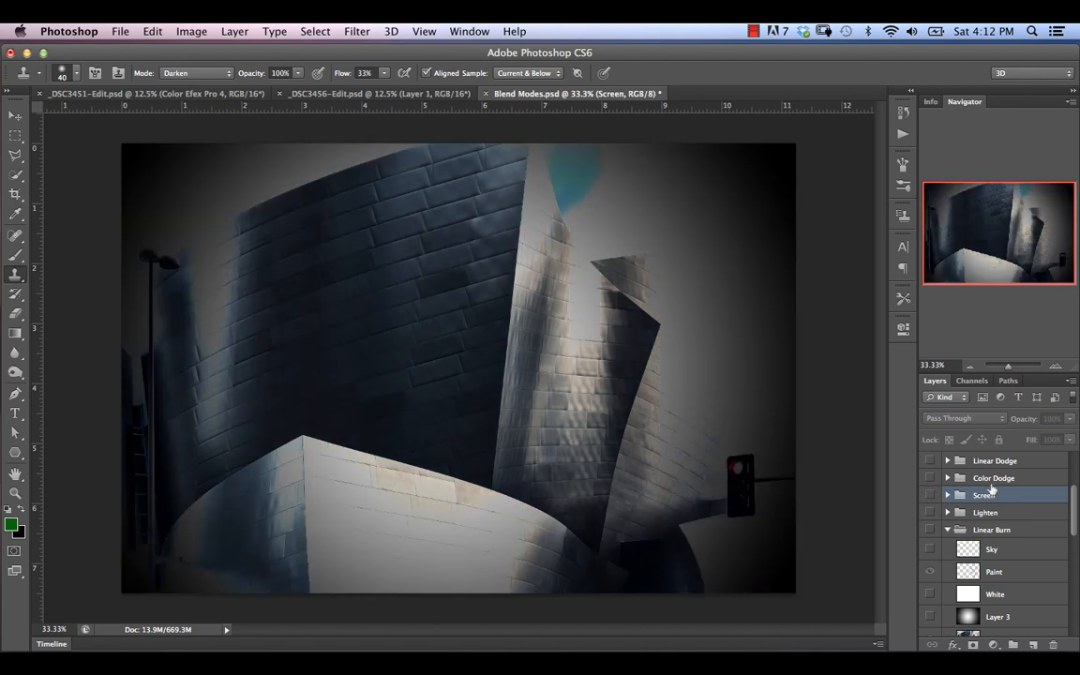
# - Expand and show the Color Dodge group
pyautogui.moveTo(1074, 500); pyautogui.dragTo(1075, 486)
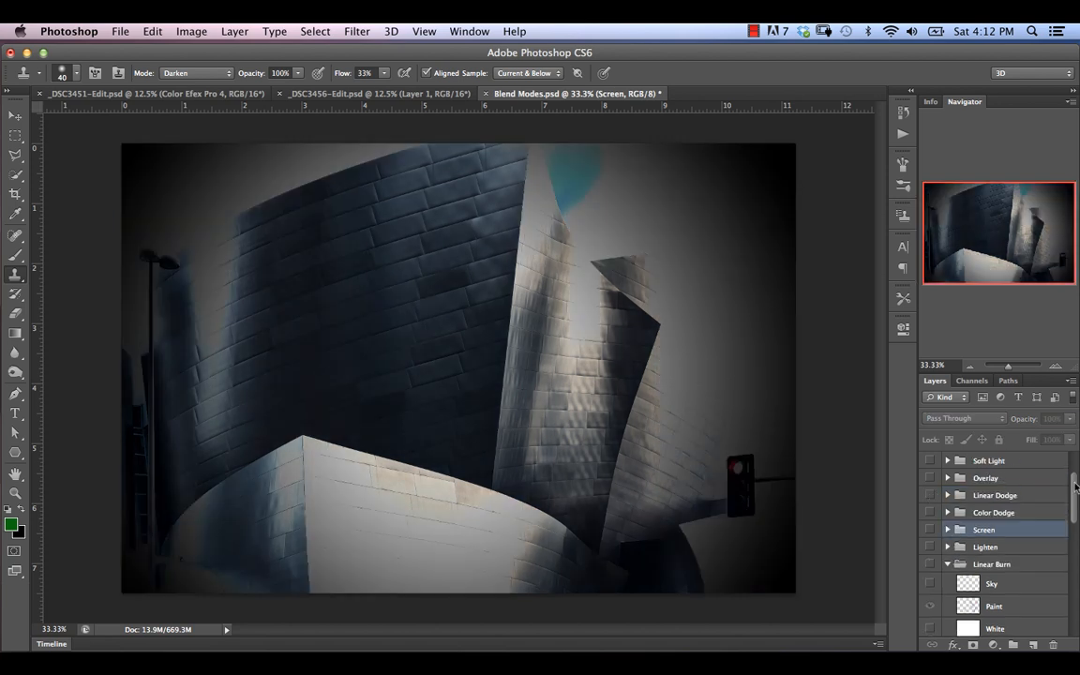
pyautogui.click(949, 513)
pyautogui.click(930, 512)
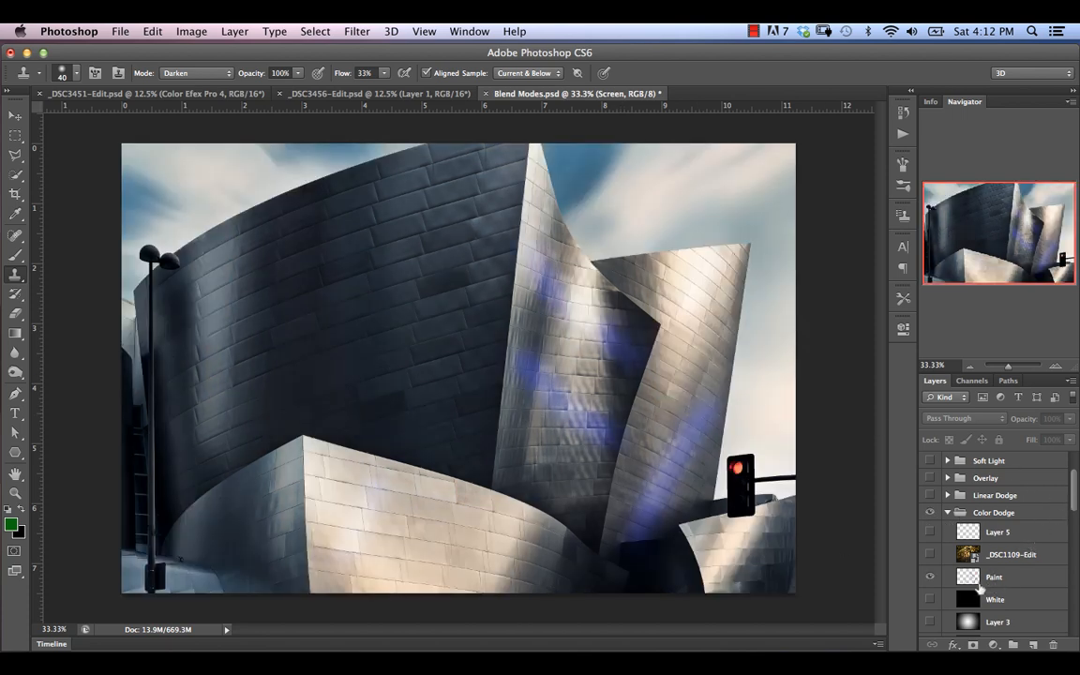
# - Toggle the Paint layer's visibility in the Color Dodge group to compare the effect, leaving the layer hidden
pyautogui.click(931, 578)
pyautogui.click(931, 578)
pyautogui.click(931, 578)
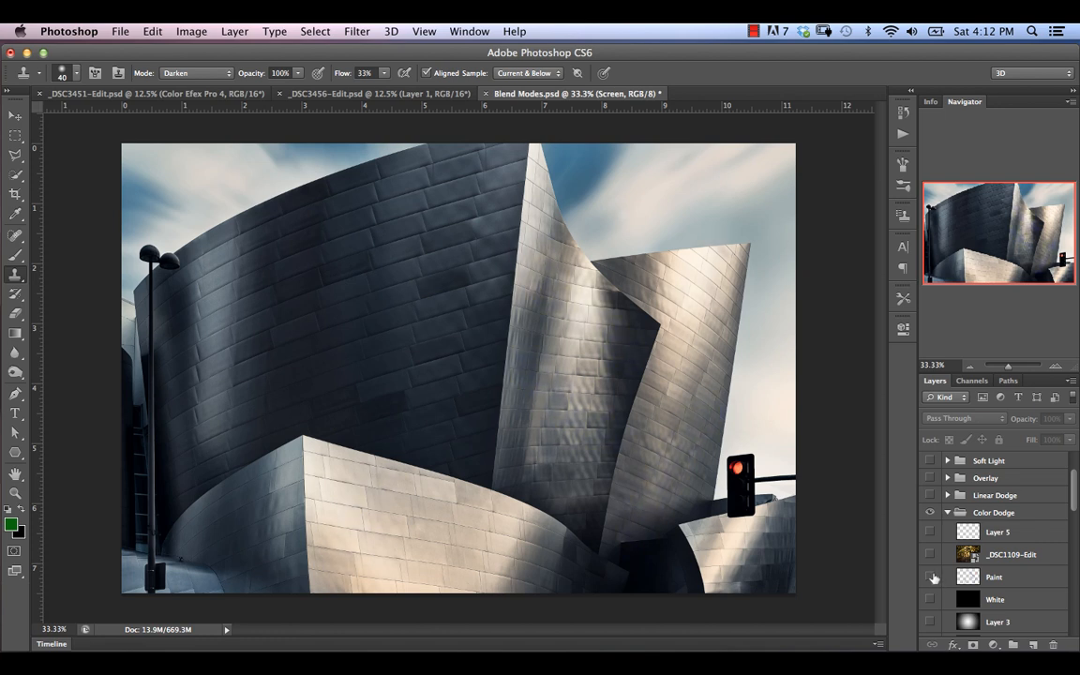
# - Show the Paint, _DSC1109-Edit and Layer 5 layers in the Color Dodge group, with Layer 5 selected
pyautogui.click(930, 578)
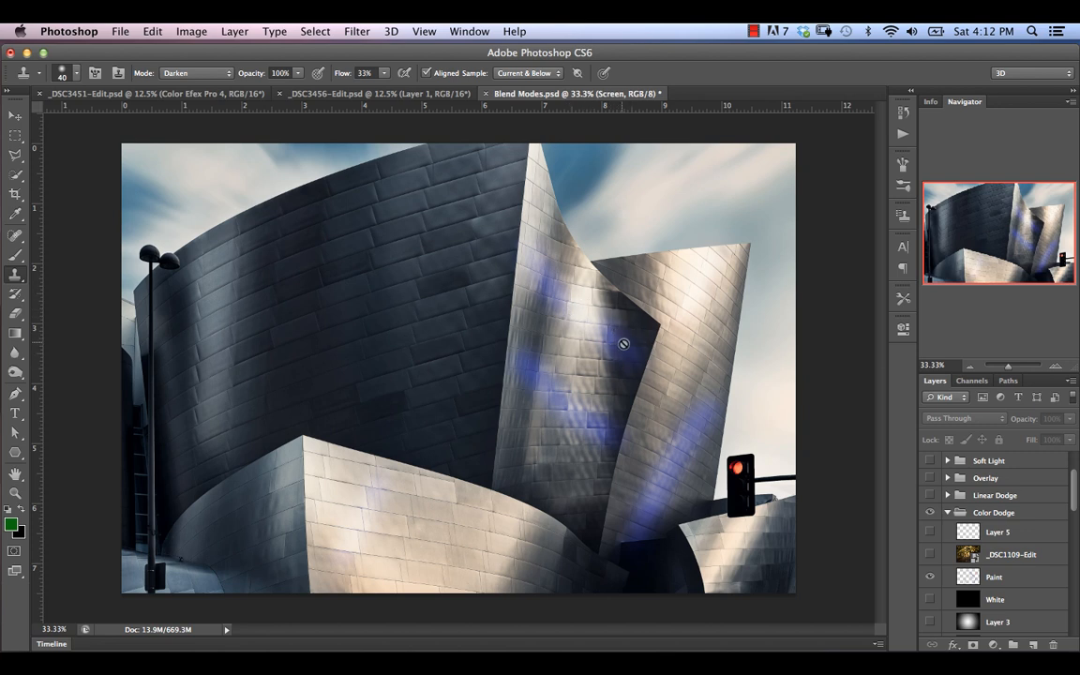
pyautogui.click(930, 555)
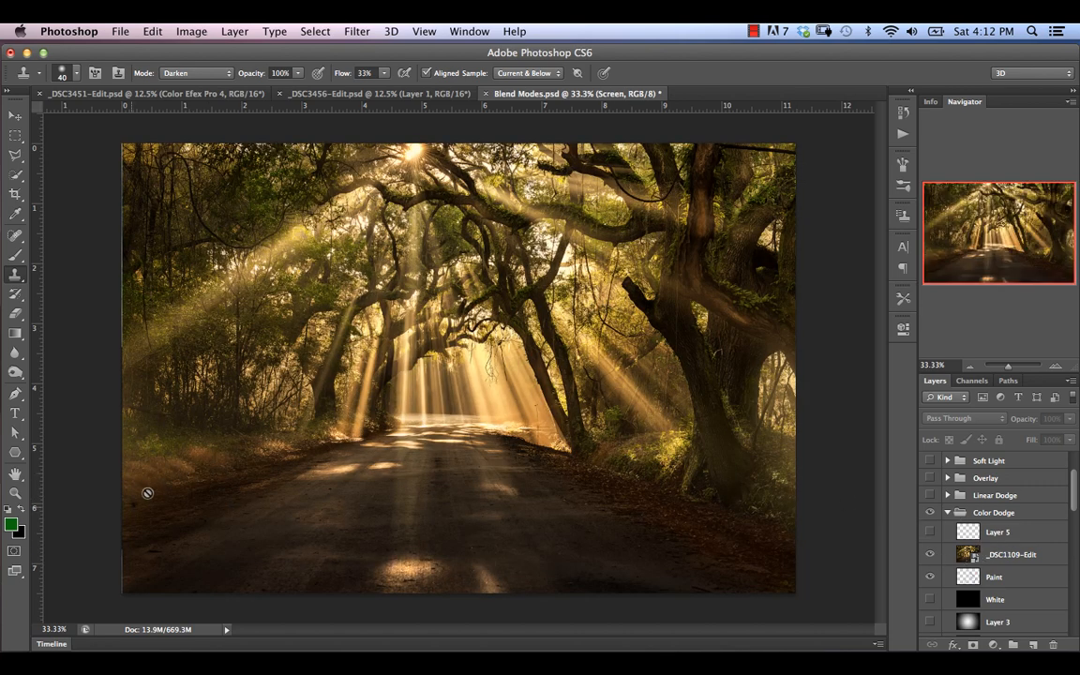
pyautogui.click(997, 534)
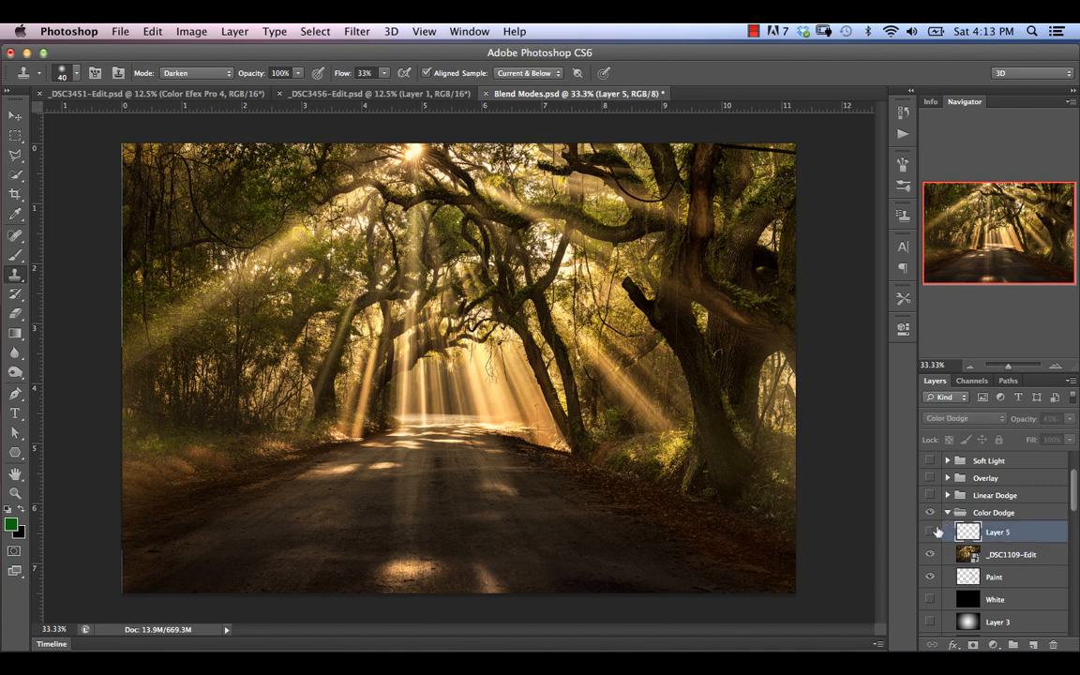
pyautogui.click(932, 532)
# - Activate the Brush tool and set the foreground color to dark brown #321000
pyautogui.click(15, 254)
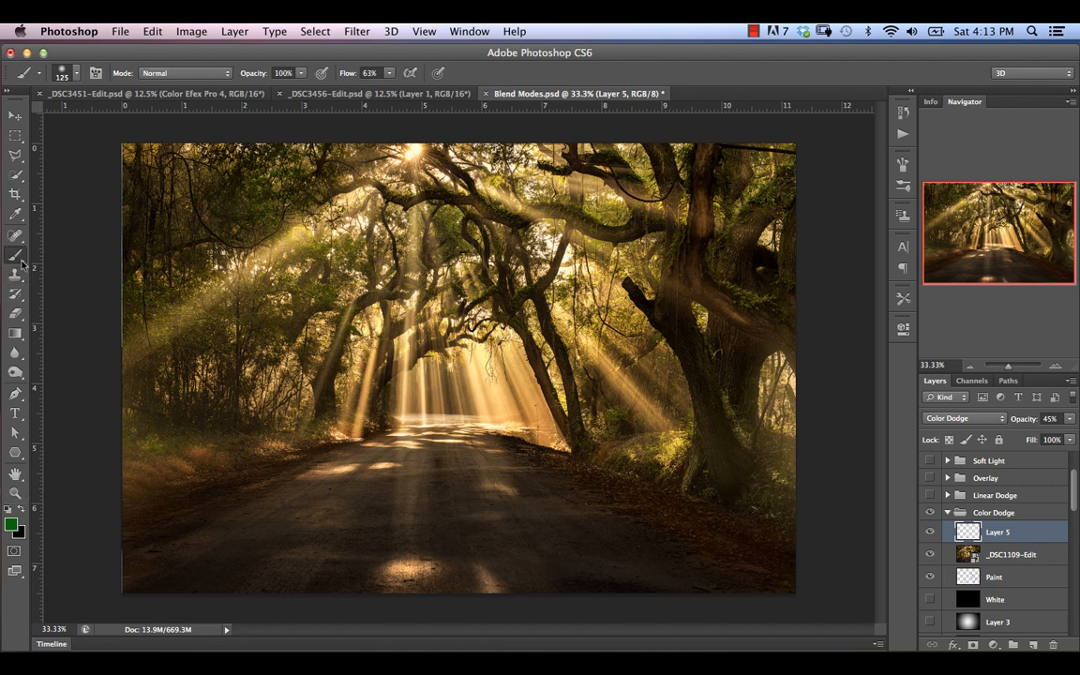
pyautogui.click(12, 524)
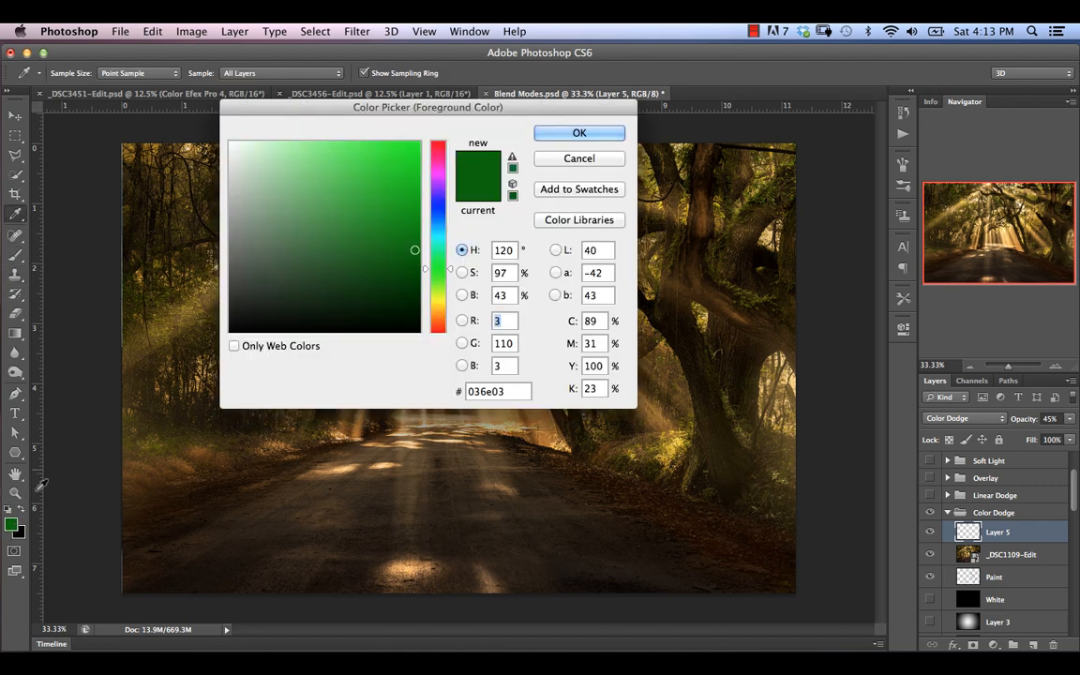
pyautogui.click(431, 310)
pyautogui.click(428, 320)
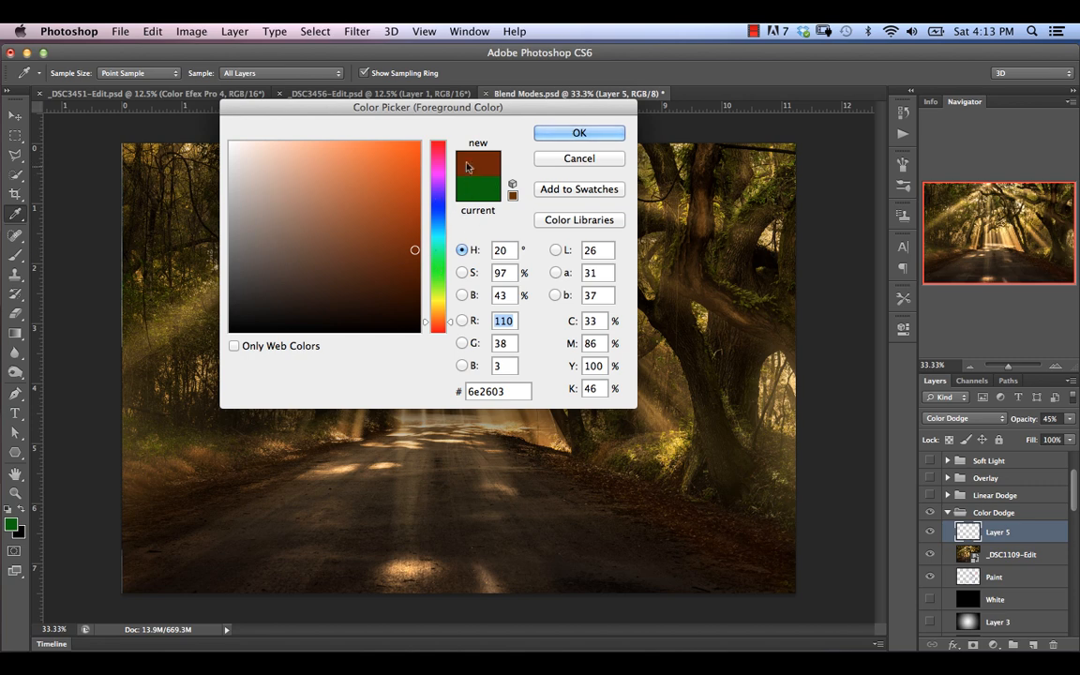
pyautogui.click(419, 284)
pyautogui.moveTo(419, 284)
pyautogui.mouseDown()
pyautogui.moveTo(409, 270)
pyautogui.moveTo(425, 296)
pyautogui.mouseUp()
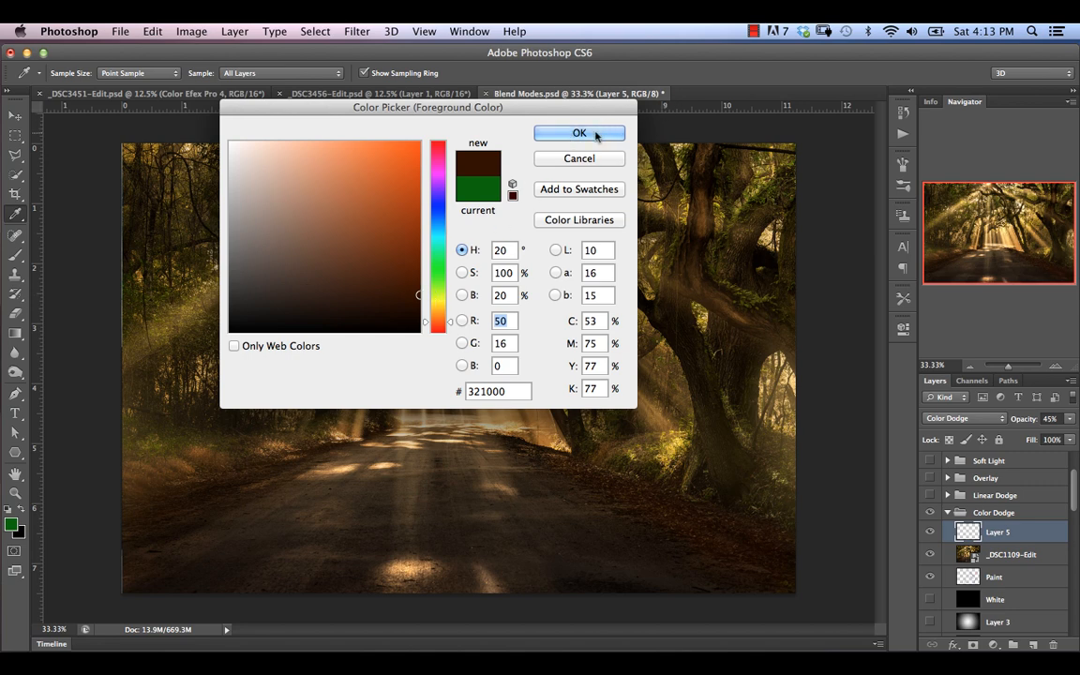
pyautogui.click(548, 132)
# - Paint brown brush strokes on Layer 5 over the ground along the left and right edges of the road
pyautogui.press('b')
pyautogui.moveTo(123, 516)
pyautogui.mouseDown()
pyautogui.moveTo(152, 542)
pyautogui.moveTo(236, 482)
pyautogui.mouseUp()
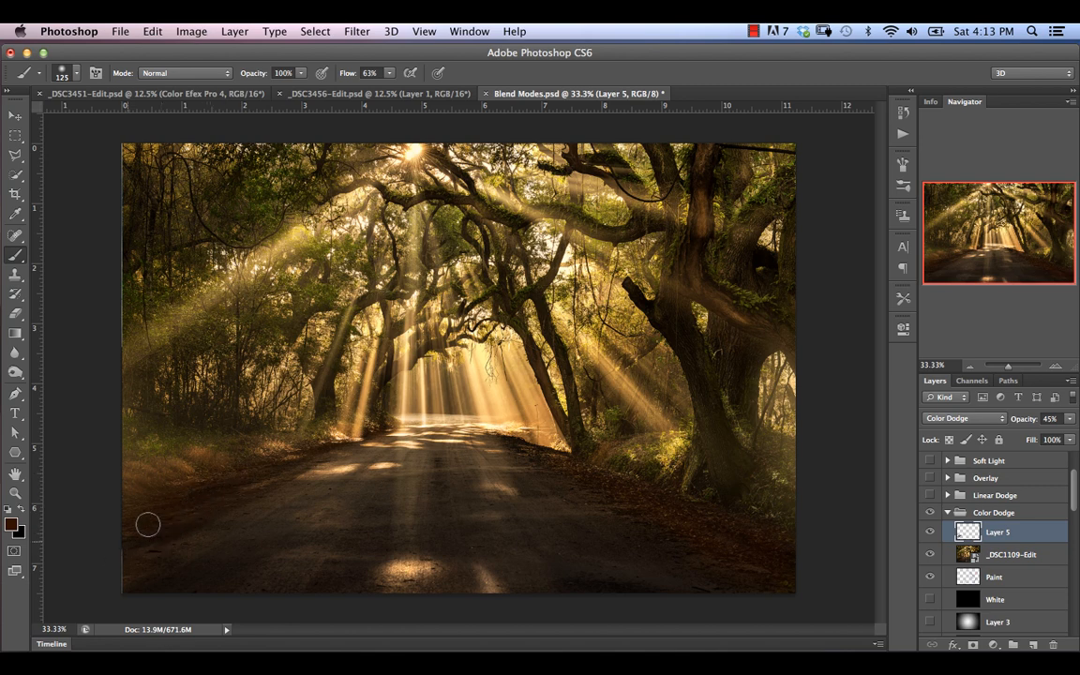
pyautogui.moveTo(699, 532)
pyautogui.mouseDown()
pyautogui.moveTo(775, 578)
pyautogui.moveTo(736, 544)
pyautogui.moveTo(769, 580)
pyautogui.moveTo(674, 527)
pyautogui.moveTo(722, 575)
pyautogui.moveTo(720, 542)
pyautogui.moveTo(680, 509)
pyautogui.moveTo(832, 572)
pyautogui.moveTo(672, 505)
pyautogui.moveTo(655, 536)
pyautogui.moveTo(742, 584)
pyautogui.moveTo(760, 560)
pyautogui.mouseUp()
# - Toggle Layer 5's visibility several times to compare the brown Color Dodge strokes, leaving the layer visible
pyautogui.click(930, 531)
pyautogui.click(930, 532)
pyautogui.click(930, 533)
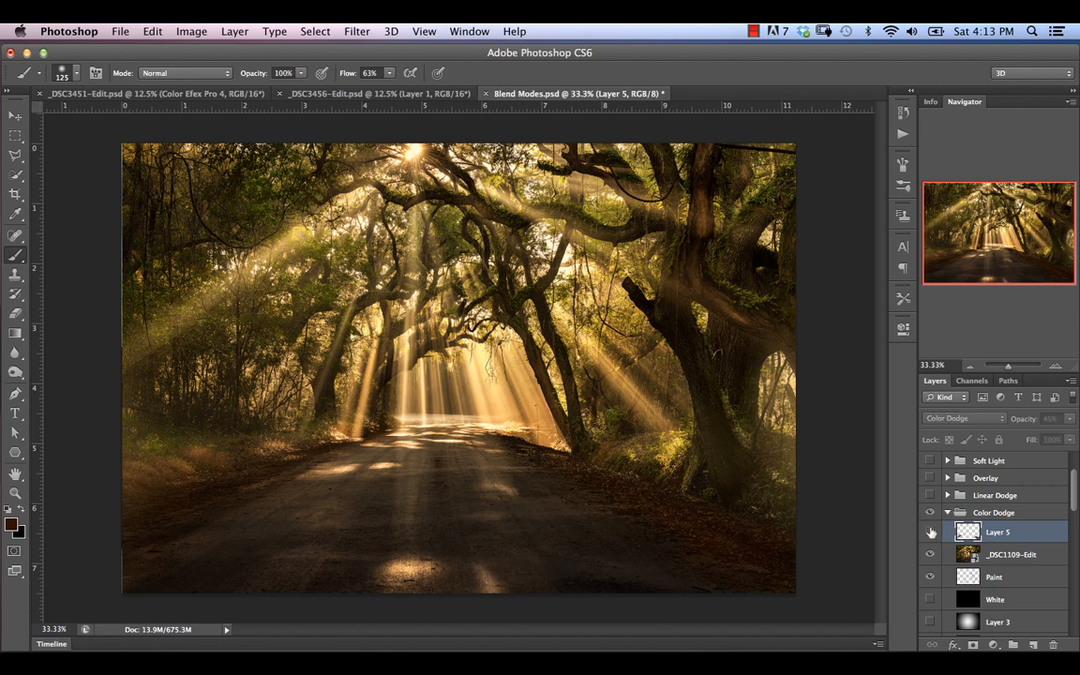
pyautogui.click(930, 532)
pyautogui.click(930, 531)
pyautogui.click(930, 532)
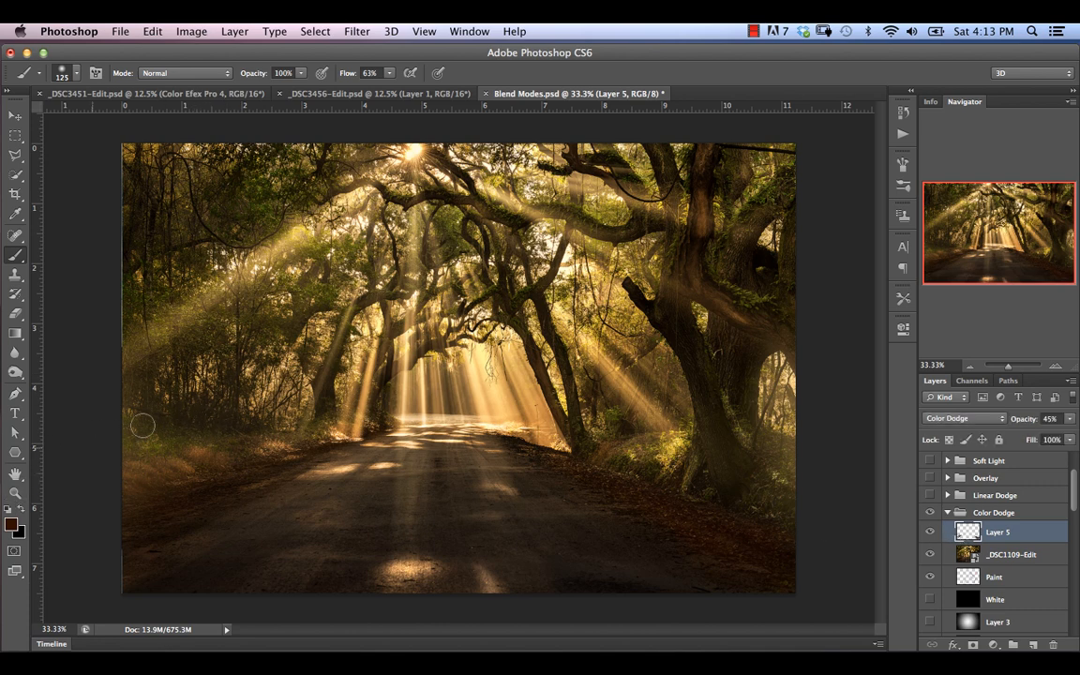
# - Set the foreground color to dark green #023200 and paint Layer 5 over the left roadside grass and the large right tree trunk
pyautogui.click(12, 525)
pyautogui.moveTo(439, 322); pyautogui.dragTo(444, 271)
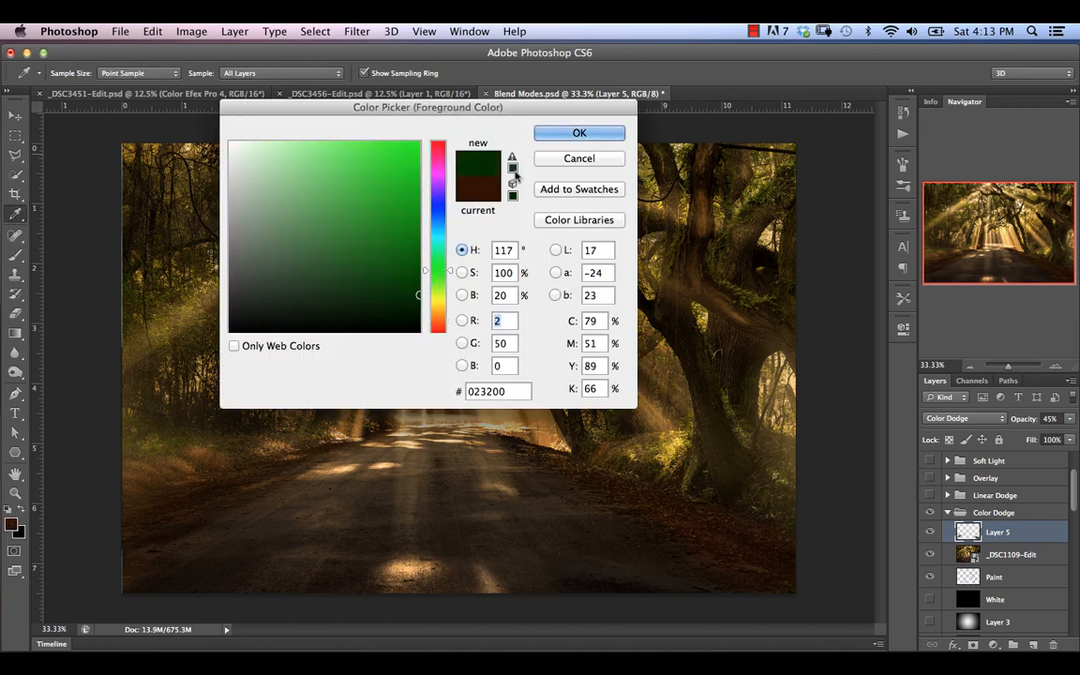
pyautogui.click(567, 138)
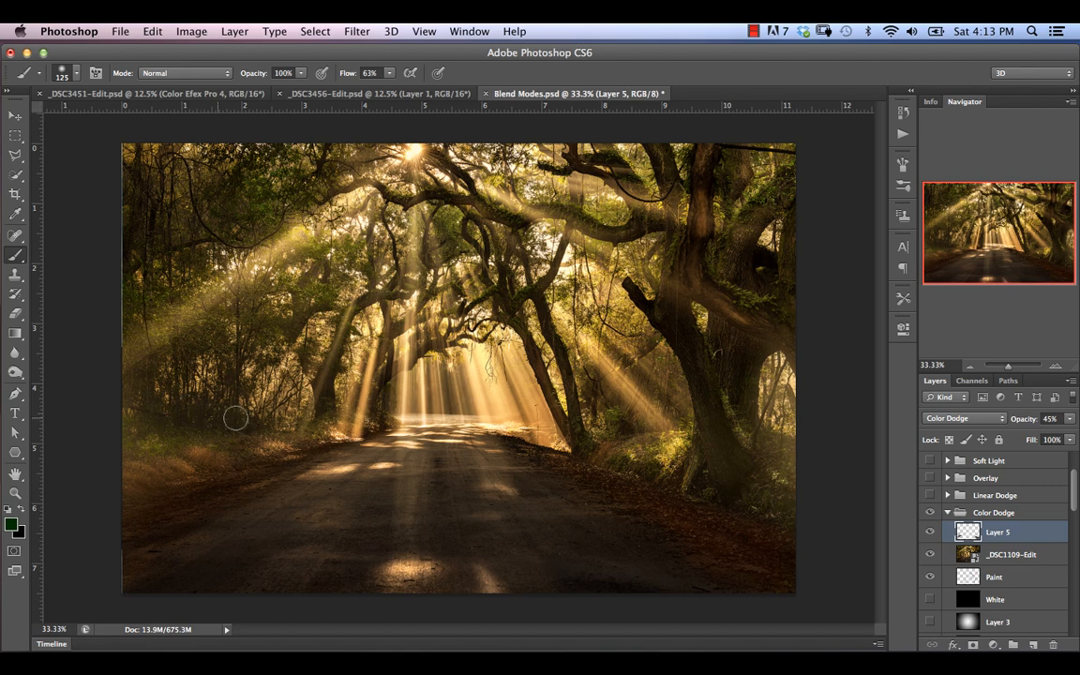
pyautogui.moveTo(222, 420)
pyautogui.mouseDown()
pyautogui.moveTo(182, 406)
pyautogui.moveTo(260, 454)
pyautogui.mouseUp()
pyautogui.moveTo(668, 366)
pyautogui.mouseDown()
pyautogui.moveTo(678, 392)
pyautogui.moveTo(697, 385)
pyautogui.moveTo(681, 338)
pyautogui.moveTo(703, 392)
pyautogui.mouseUp()
pyautogui.click(930, 531)
# - Duplicate Layer 5 from the Color Dodge group and move the copy to the top of the visible Linear Dodge group
pyautogui.click(947, 496)
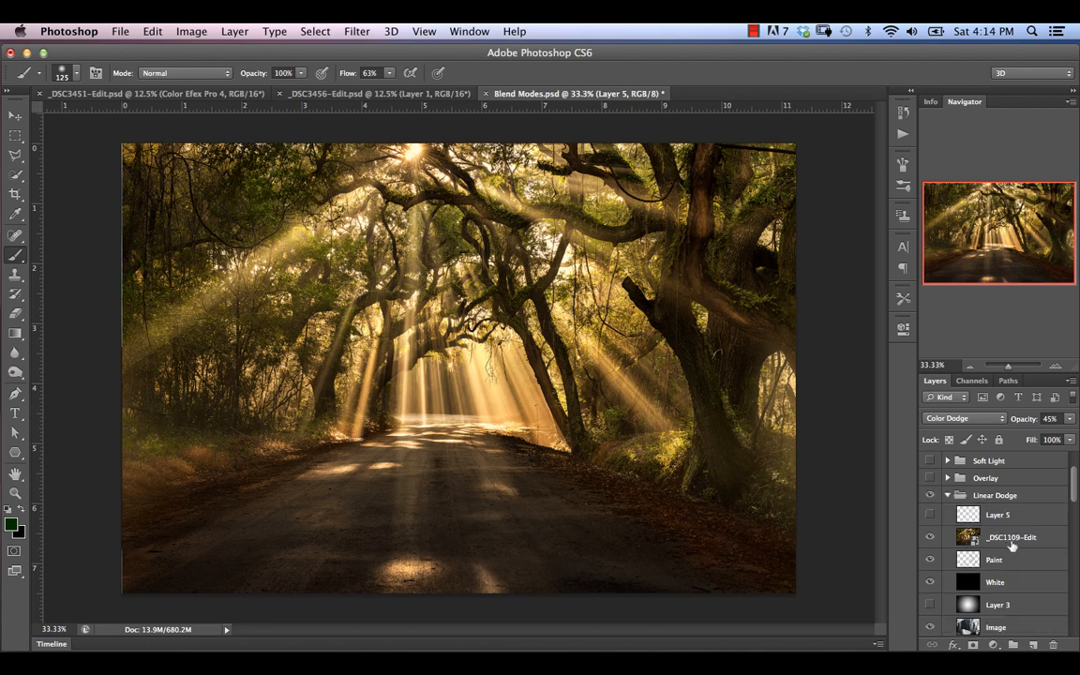
pyautogui.click(947, 497)
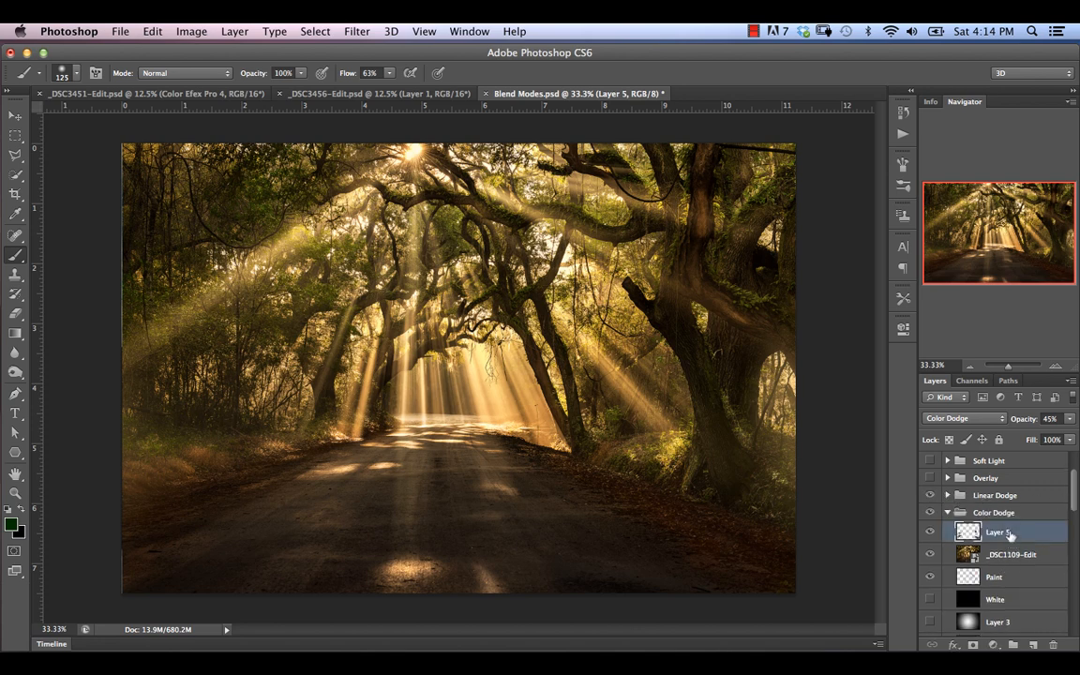
pyautogui.press('super+j')
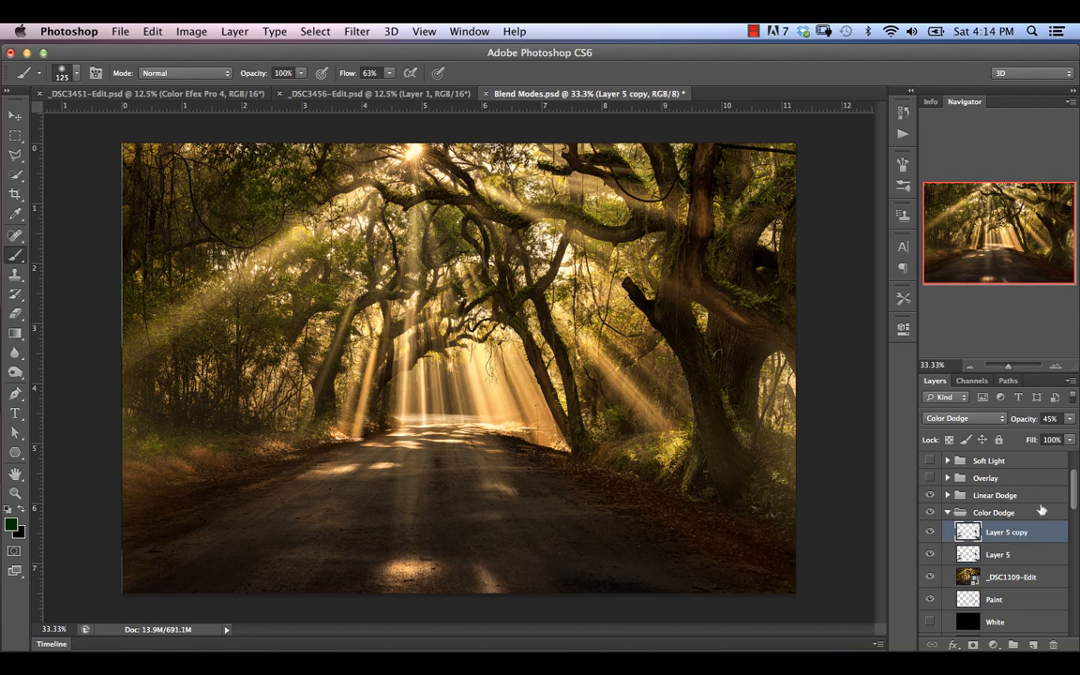
pyautogui.moveTo(1010, 534)
pyautogui.mouseDown()
pyautogui.moveTo(947, 457)
pyautogui.moveTo(989, 494)
pyautogui.mouseUp()
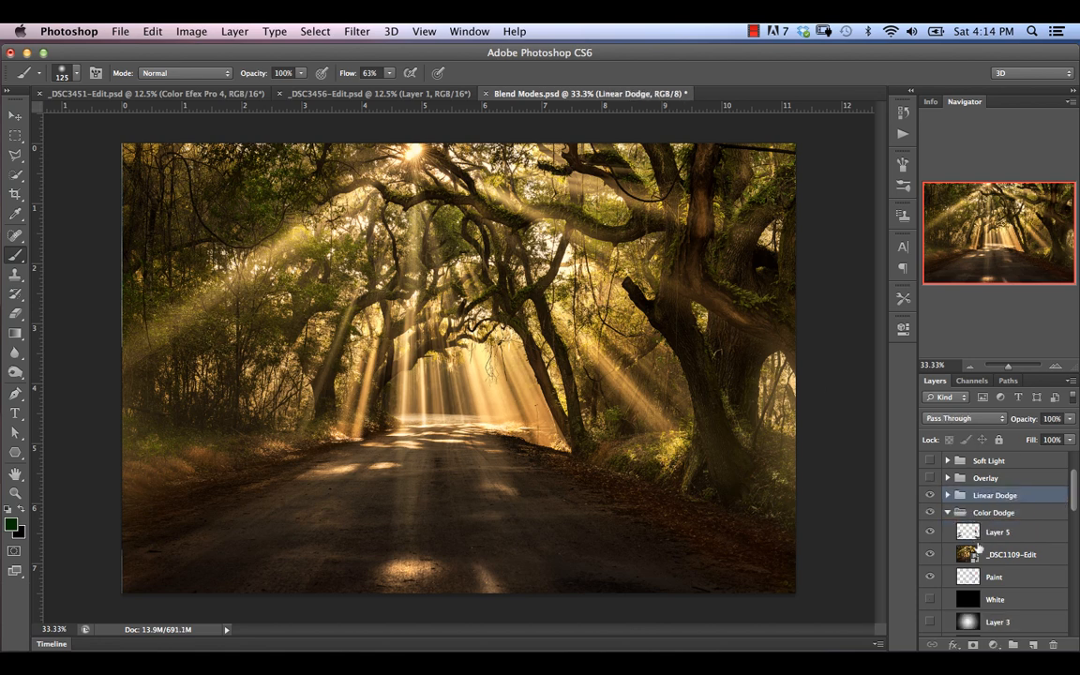
pyautogui.click(947, 512)
pyautogui.click(947, 495)
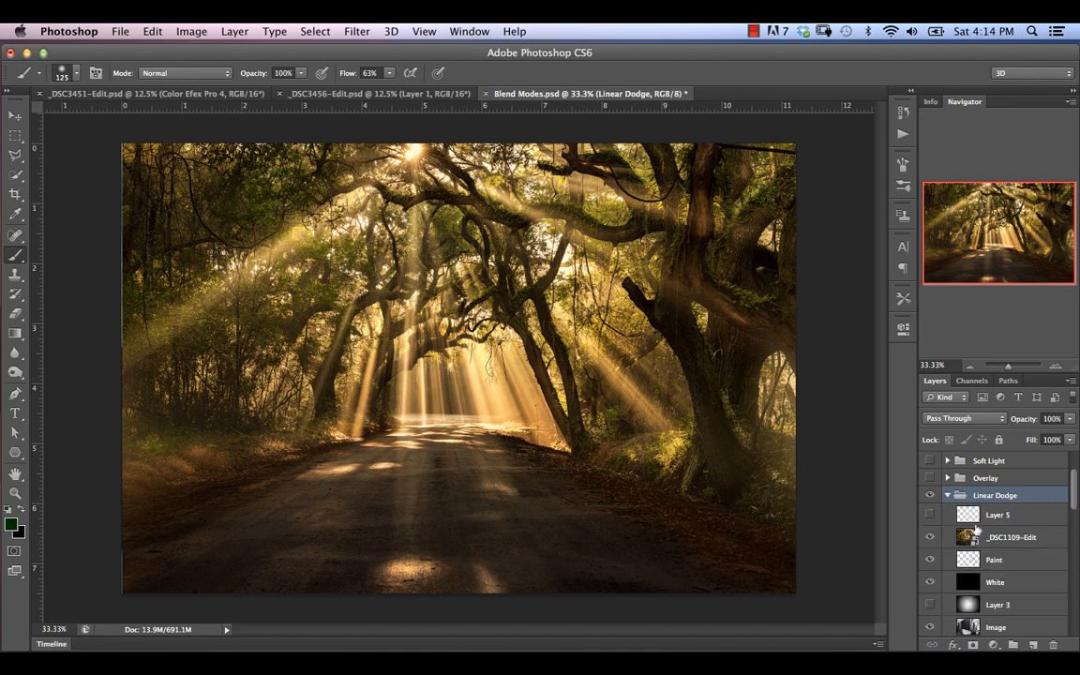
pyautogui.moveTo(1073, 499); pyautogui.dragTo(1074, 517)
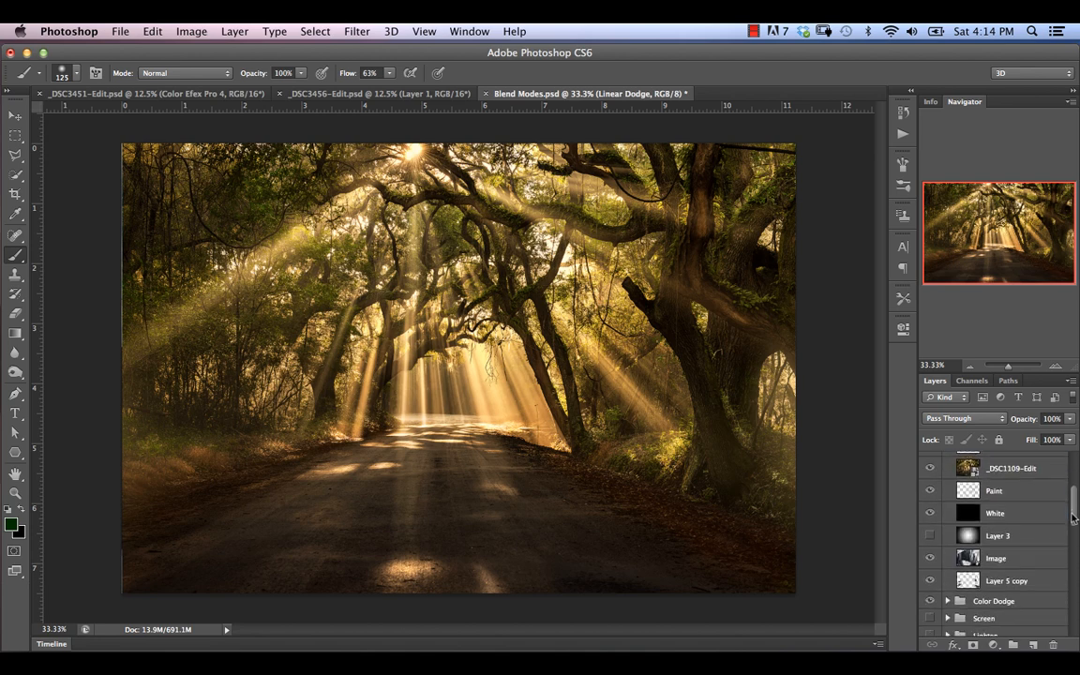
pyautogui.moveTo(1003, 590)
pyautogui.mouseDown()
pyautogui.moveTo(1001, 462)
pyautogui.moveTo(1003, 480)
pyautogui.mouseUp()
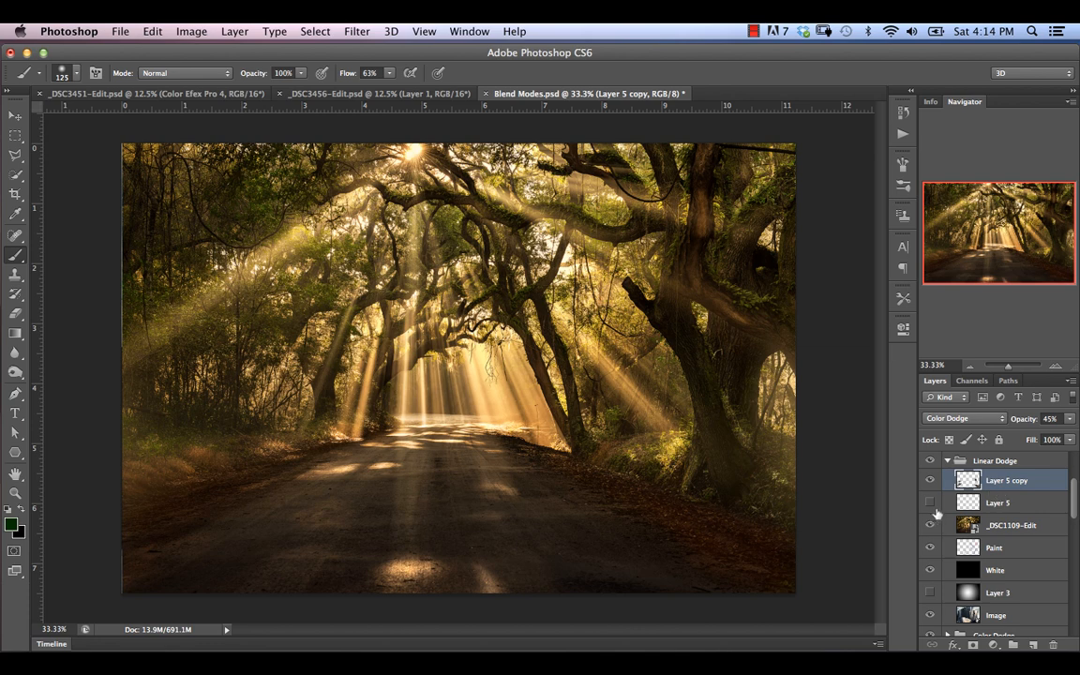
# - Toggle the visibility of Layer 5 copy in the Linear Dodge group to compare its effect
pyautogui.click(931, 481)
pyautogui.click(930, 480)
pyautogui.click(931, 481)
# - Set Layer 5 copy's blend mode to Linear Dodge (Add) and lower its opacity to about 3%
pyautogui.click(960, 418)
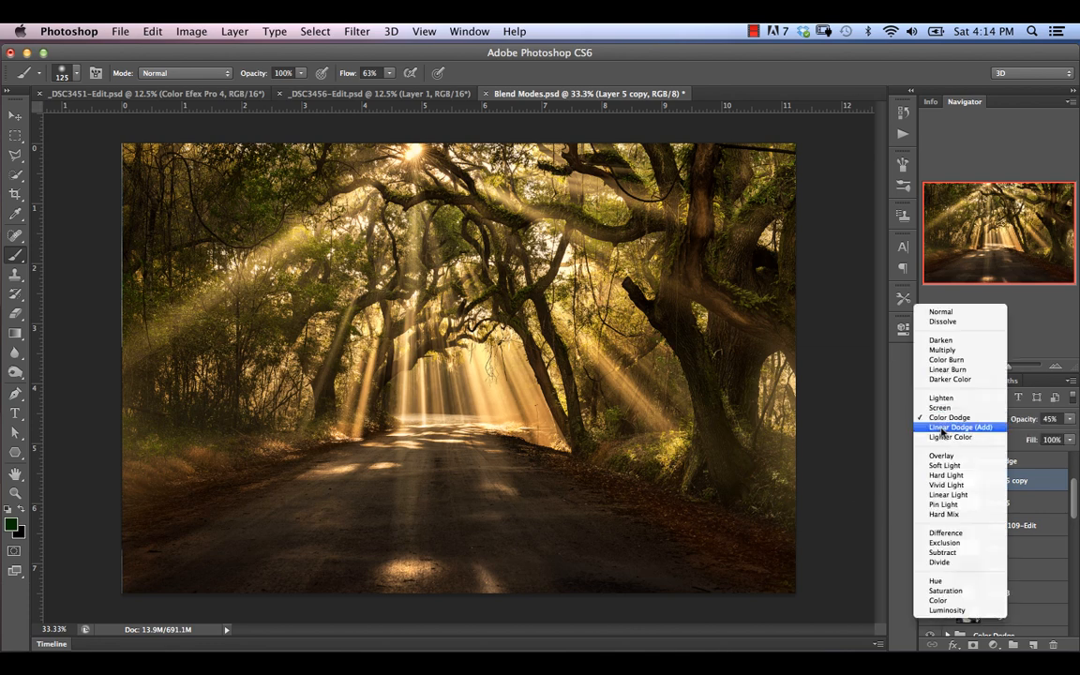
pyautogui.click(949, 427)
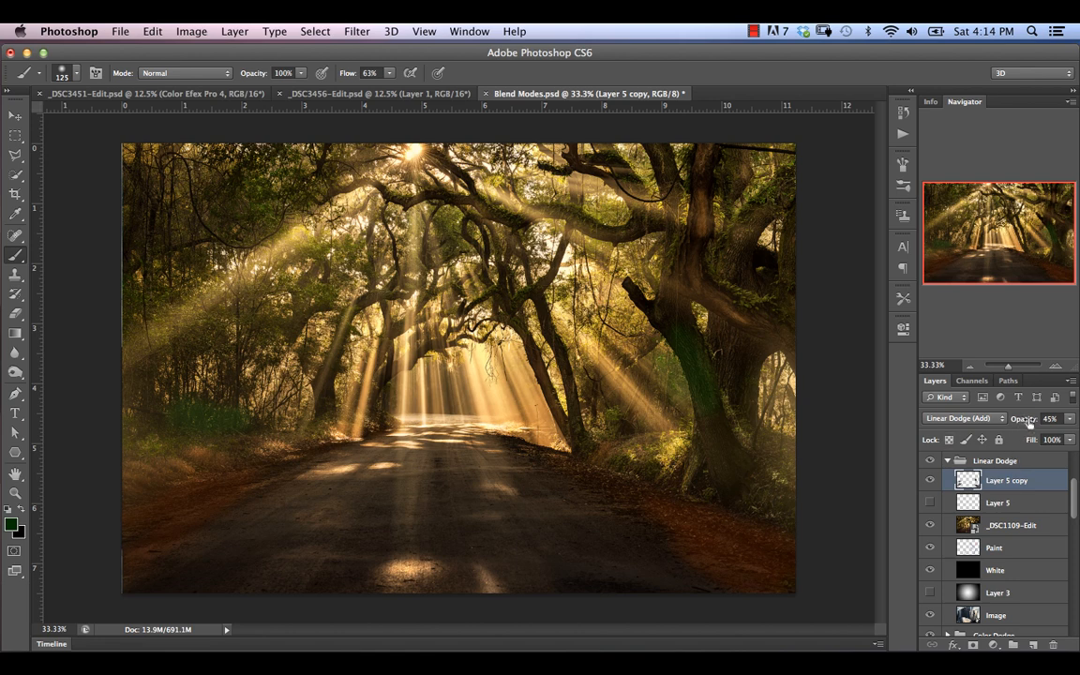
pyautogui.moveTo(1029, 424); pyautogui.dragTo(1020, 423)
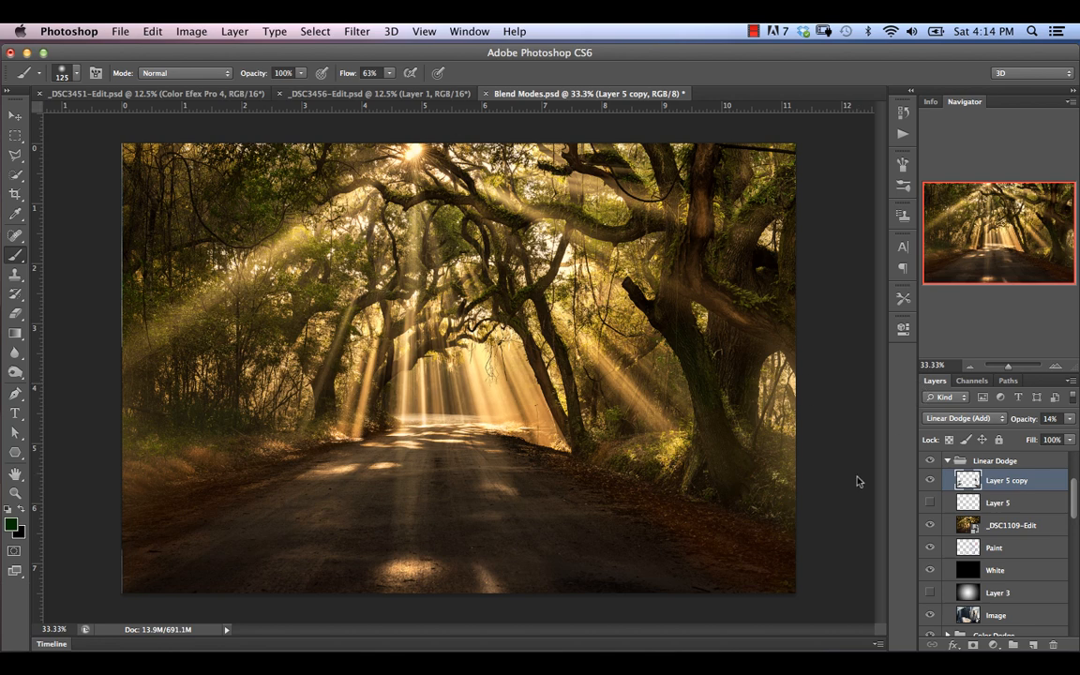
pyautogui.moveTo(1025, 424); pyautogui.dragTo(1014, 420)
# - Hide Layer 5 copy and _DSC1109-Edit in the Linear Dodge group, and select the group's Paint layer
pyautogui.moveTo(1075, 494); pyautogui.dragTo(1074, 480)
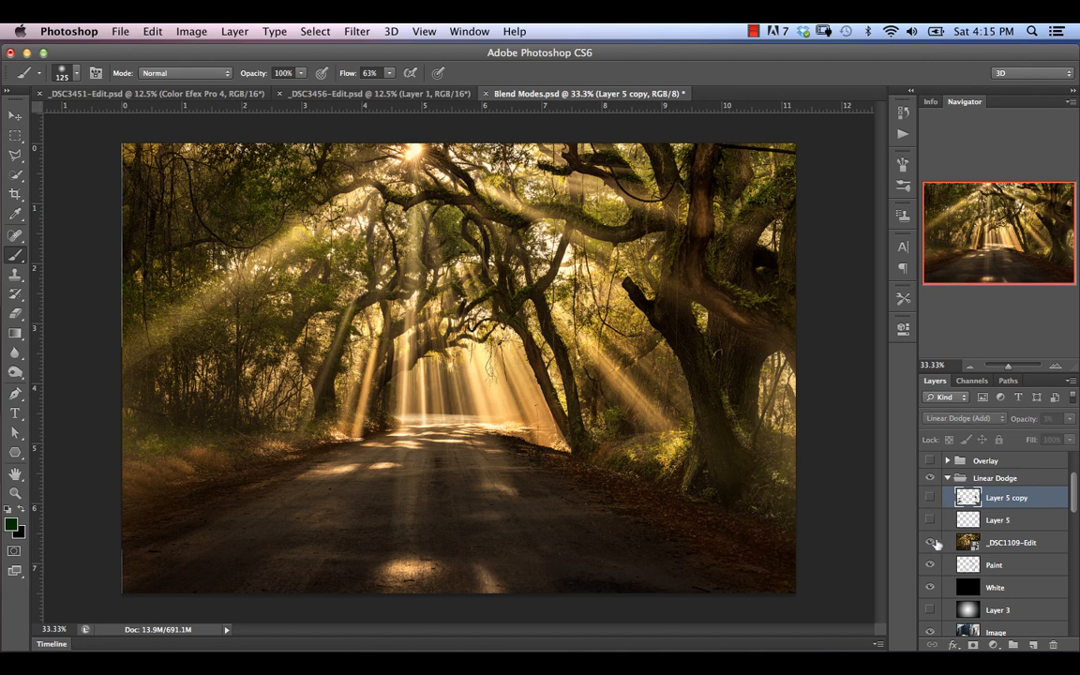
pyautogui.moveTo(930, 498); pyautogui.dragTo(930, 542)
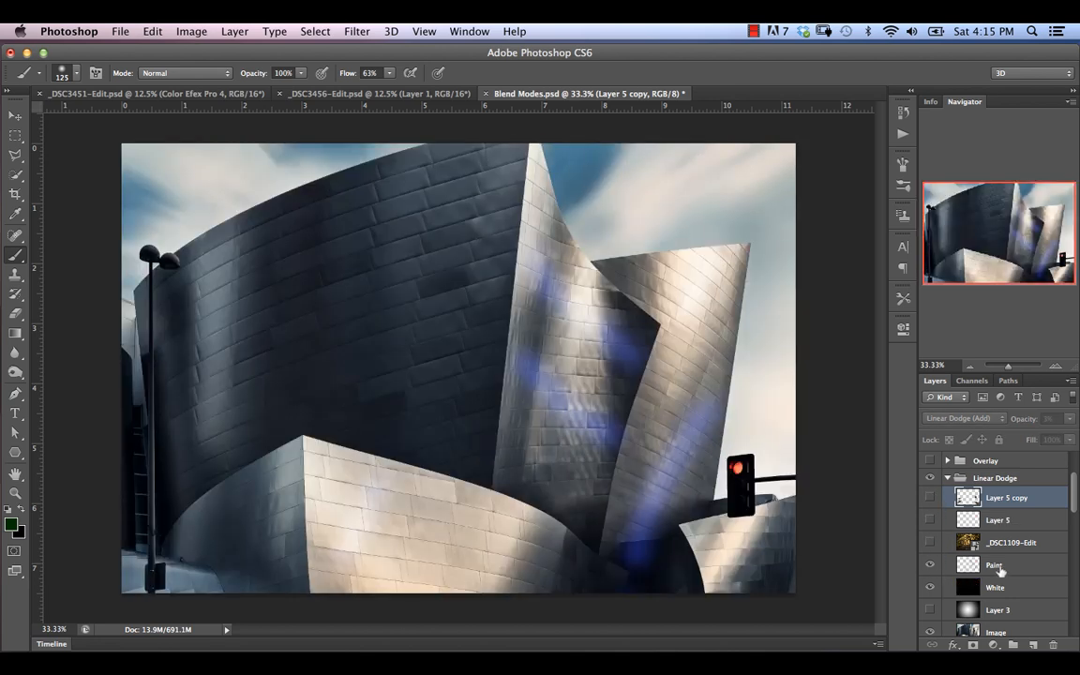
pyautogui.click(960, 572)
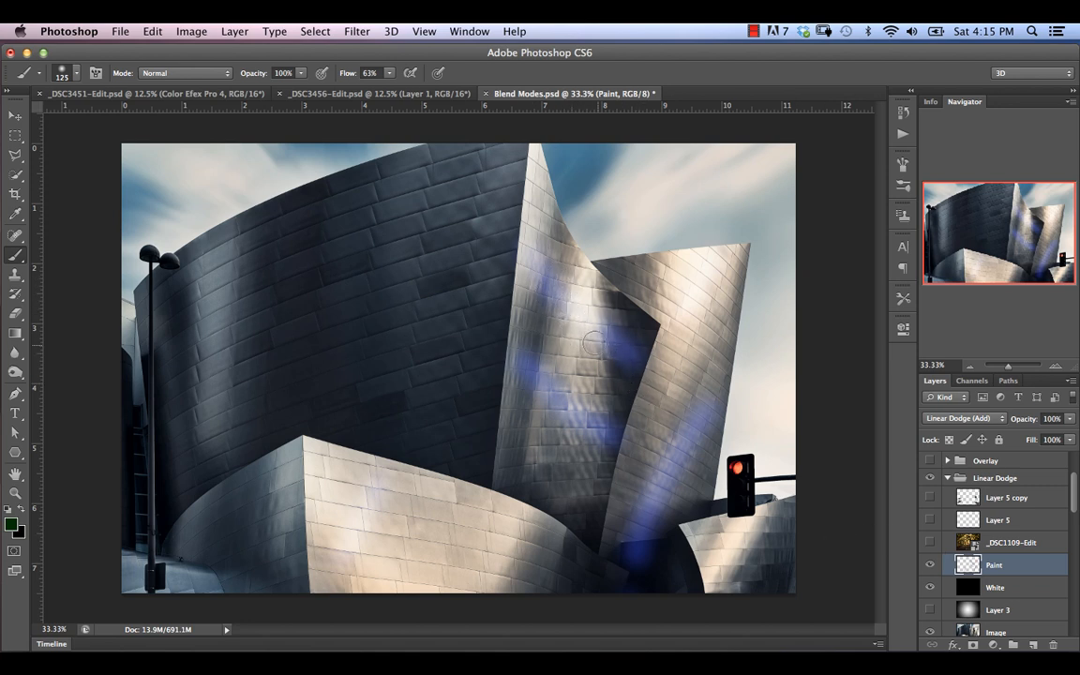
# - Hide and collapse the Linear Dodge group, and hide _DSC1109-Edit and Layer 5 in the Color Dodge group
pyautogui.click(930, 479)
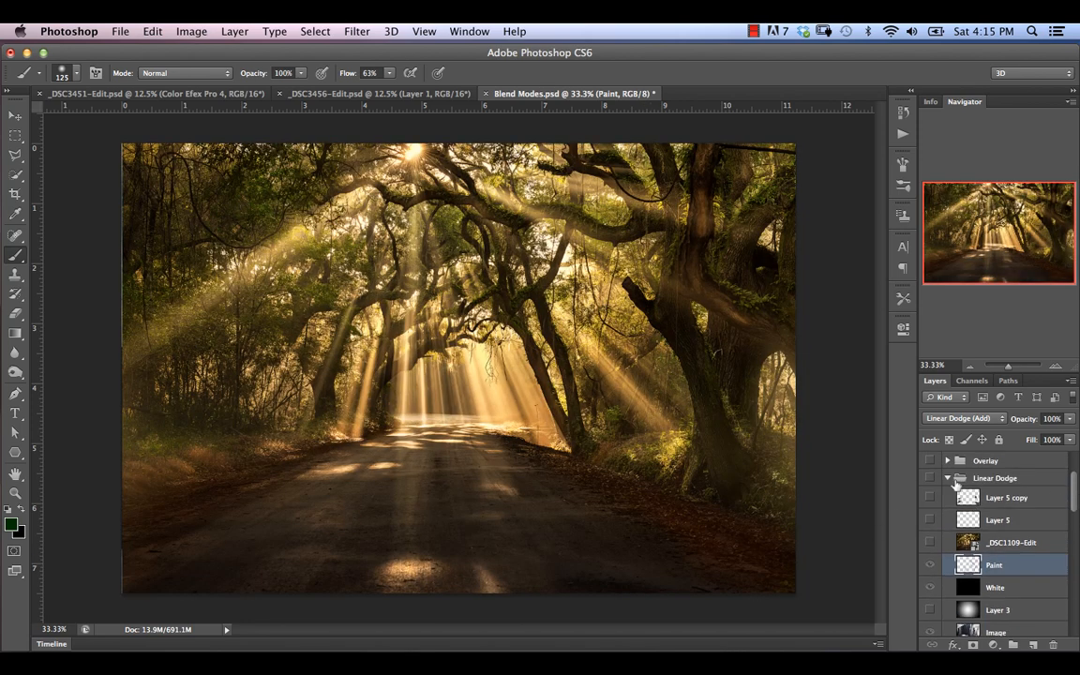
pyautogui.click(949, 479)
pyautogui.click(948, 495)
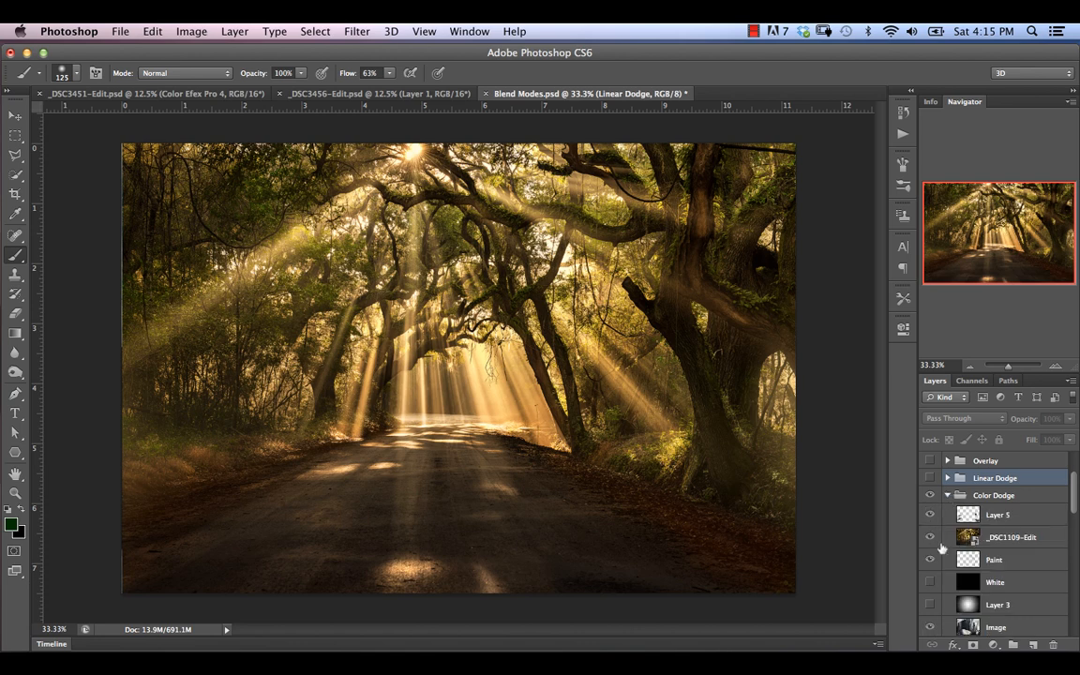
pyautogui.click(929, 536)
pyautogui.click(930, 515)
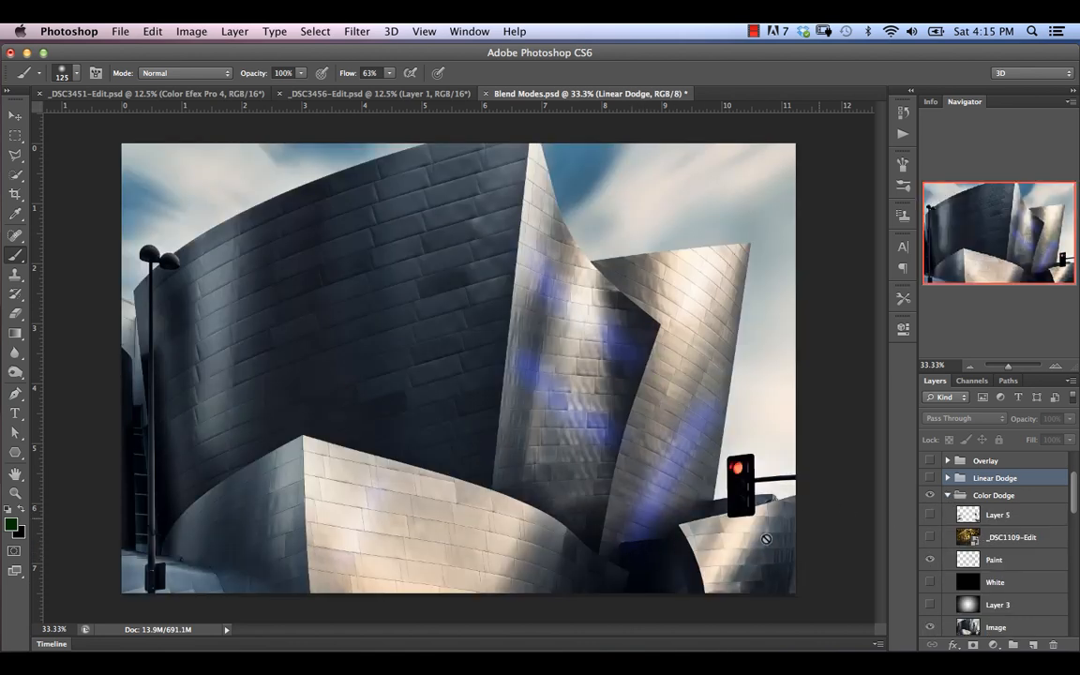
# - Toggle the Linear Dodge group's visibility to compare its blue paint with Color Dodge, leaving the group visible
pyautogui.click(930, 478)
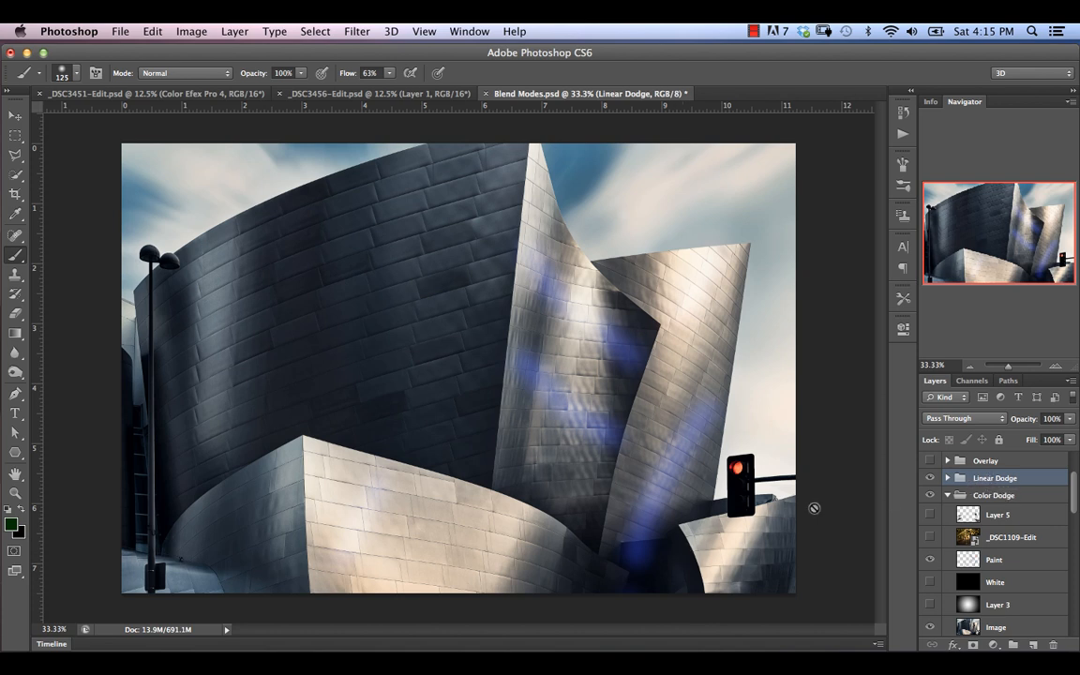
pyautogui.click(930, 478)
pyautogui.click(930, 478)
pyautogui.click(931, 479)
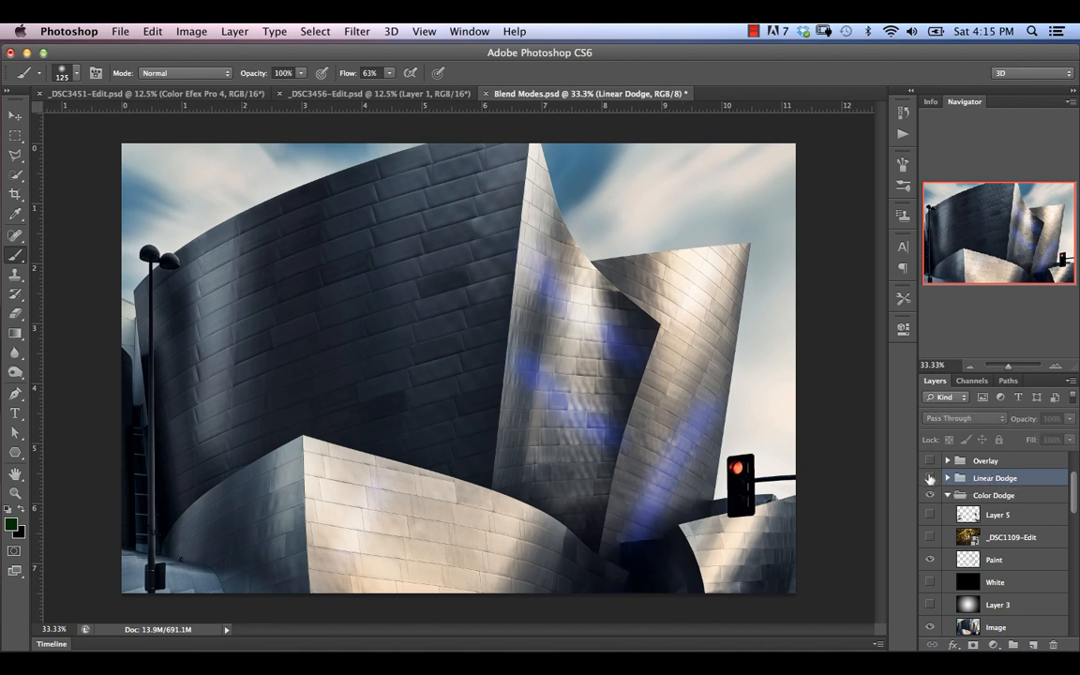
pyautogui.click(931, 478)
pyautogui.click(929, 478)
pyautogui.click(928, 478)
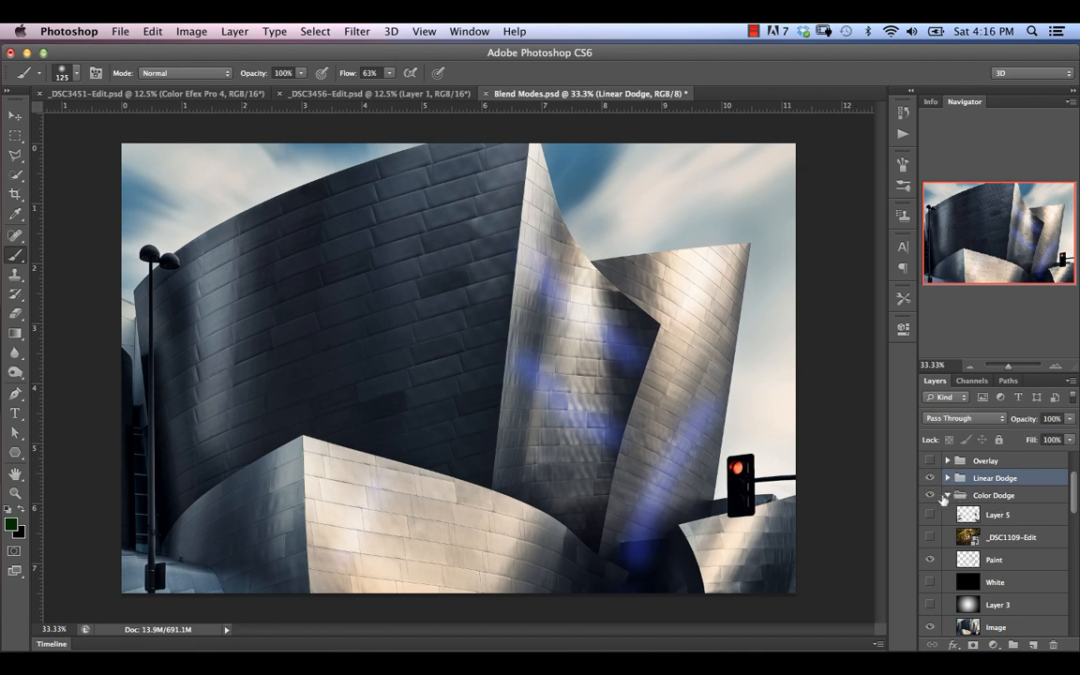
# - Select and collapse the Color Dodge group
pyautogui.click(948, 496)
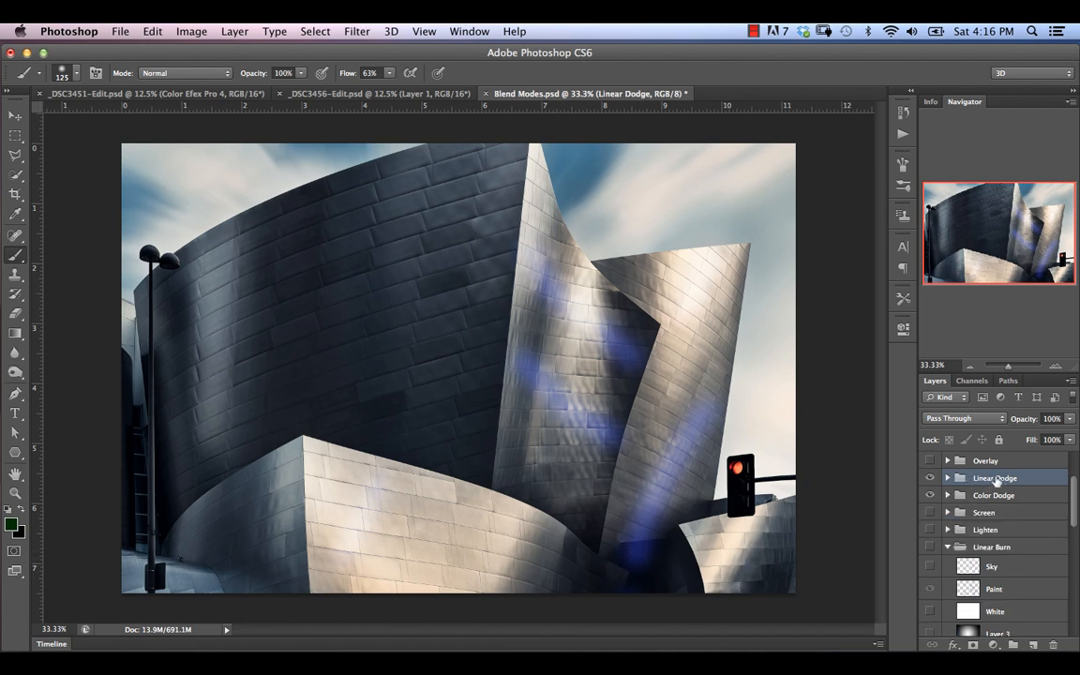
pyautogui.click(948, 495)
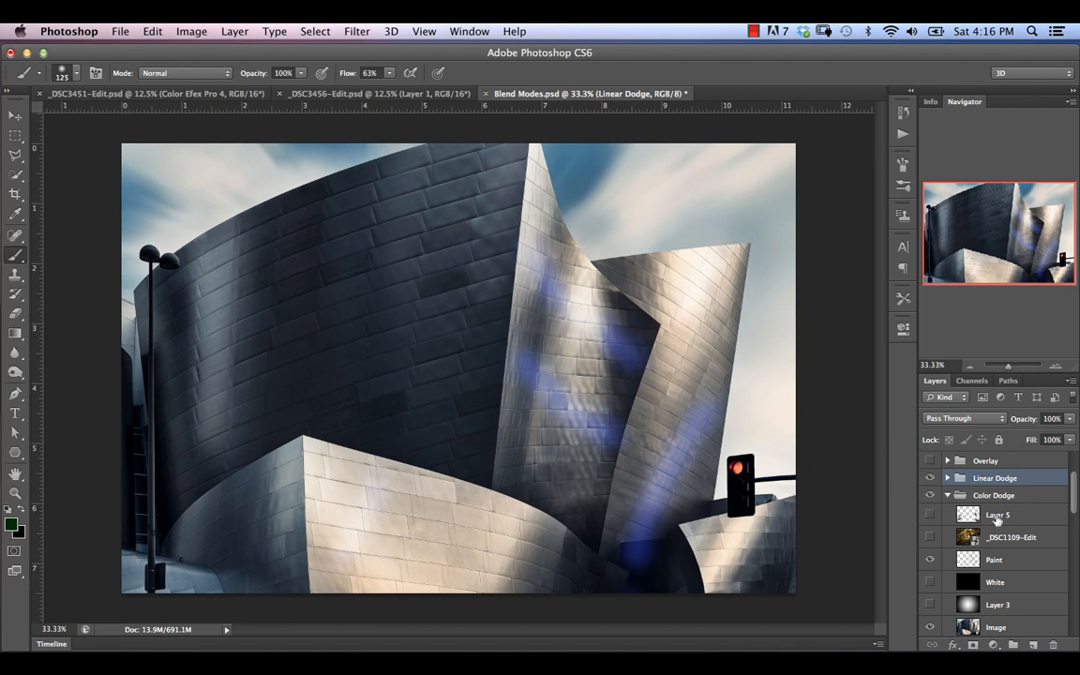
pyautogui.click(992, 495)
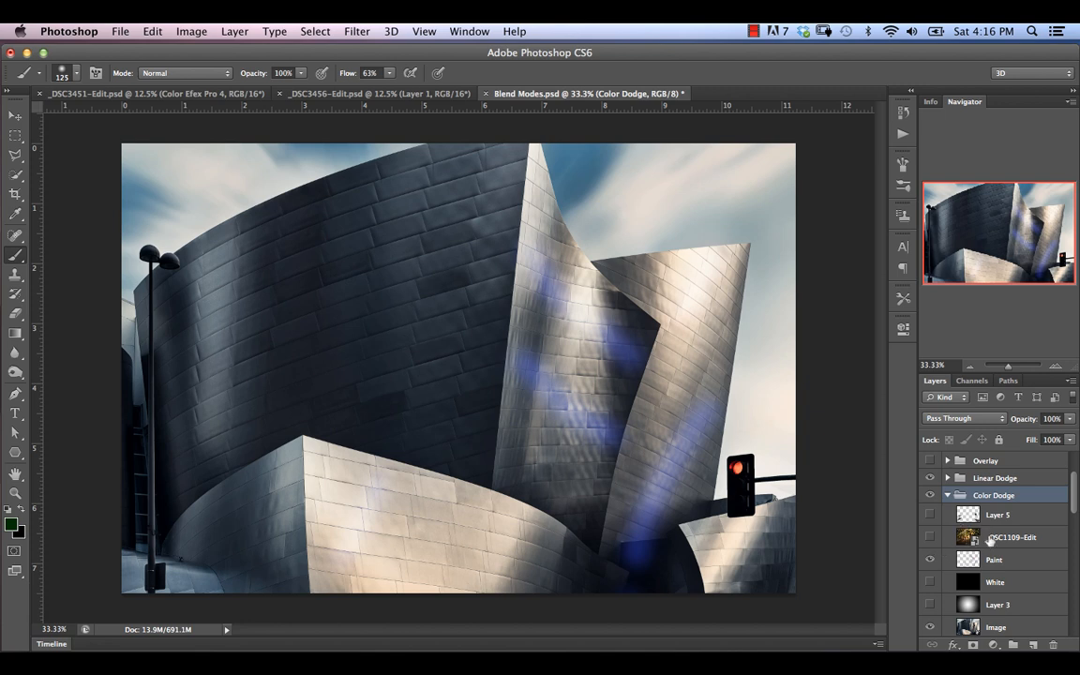
pyautogui.click(948, 496)
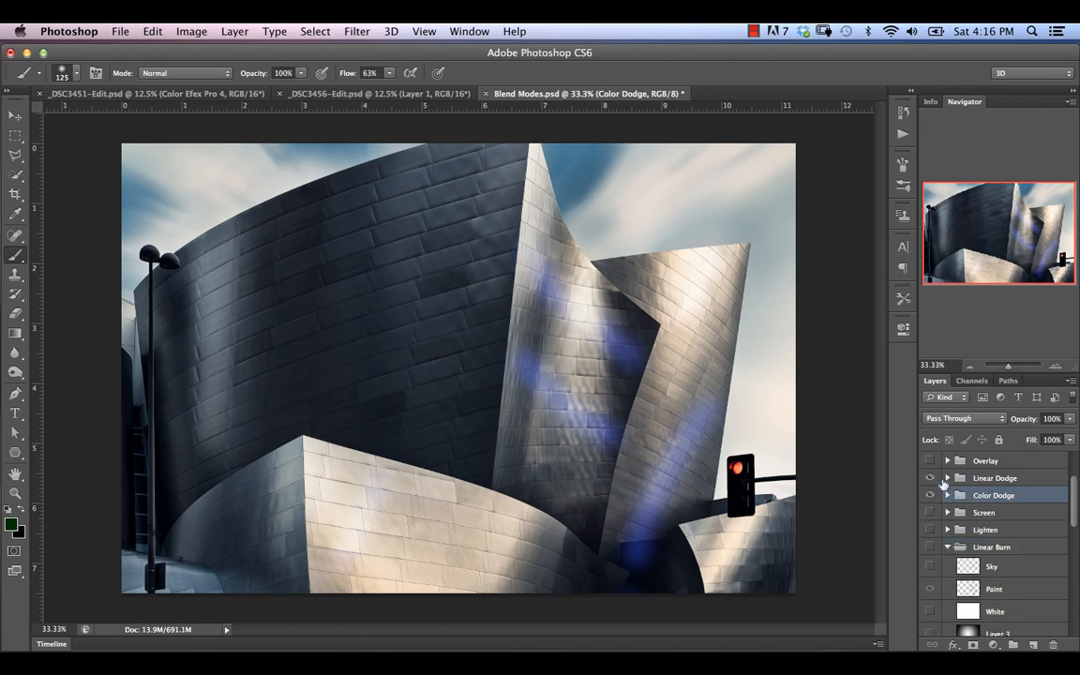
# - Expand the Linear Dodge group and set its Paint layer's blend mode to Lighter Color
pyautogui.click(947, 478)
pyautogui.scroll(-2, 1076, 504)
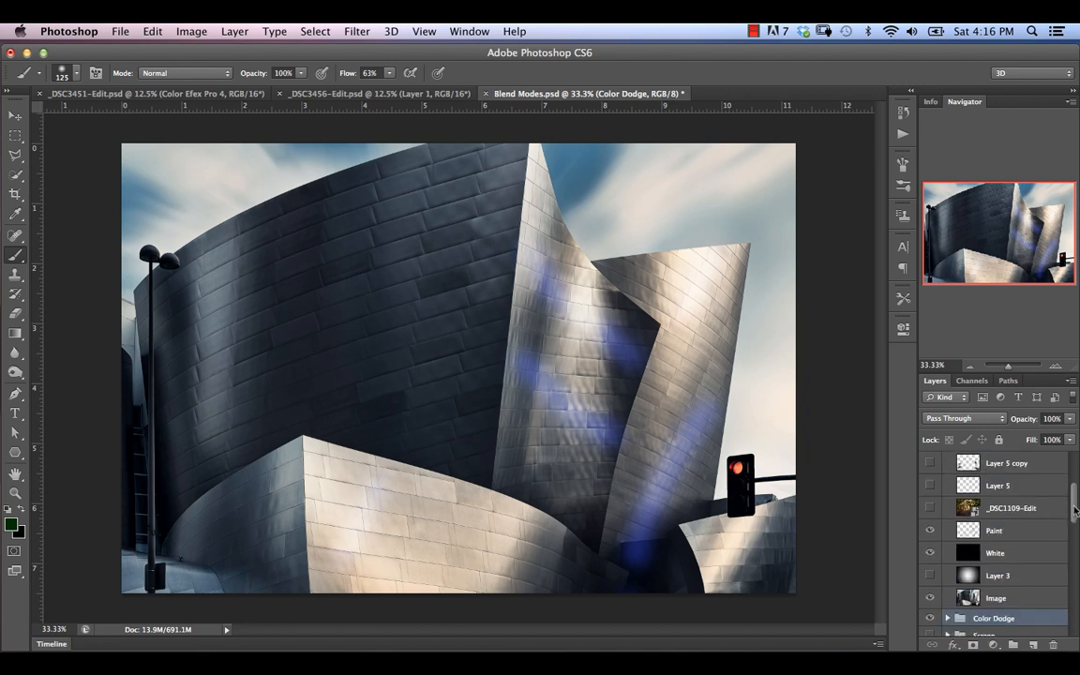
pyautogui.click(1007, 534)
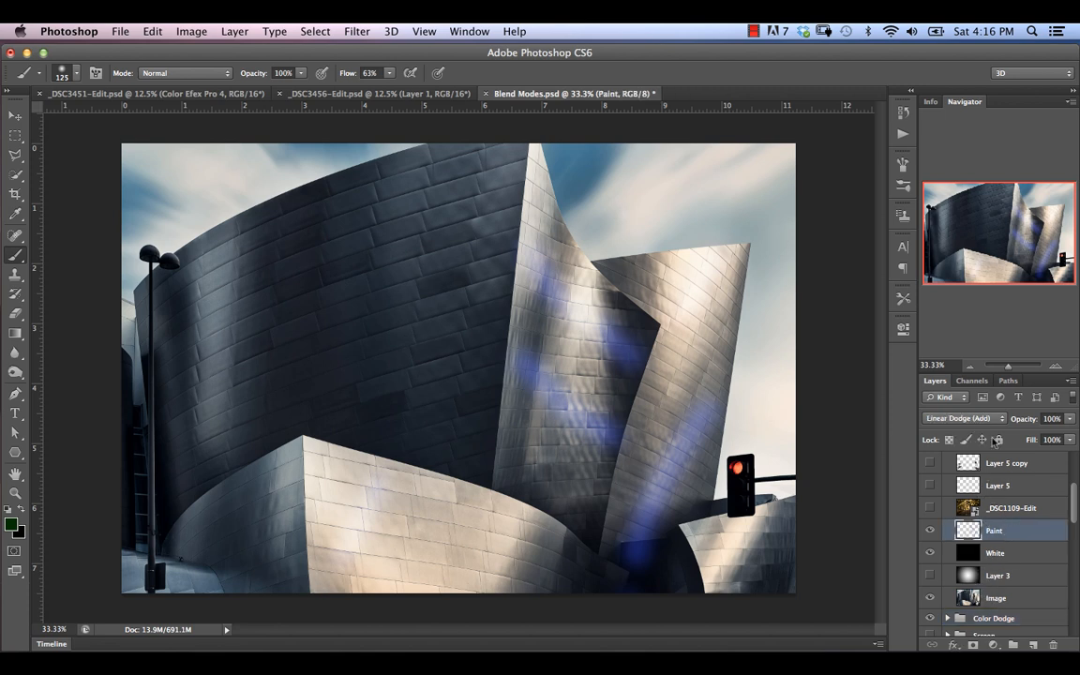
pyautogui.click(964, 418)
pyautogui.click(857, 426)
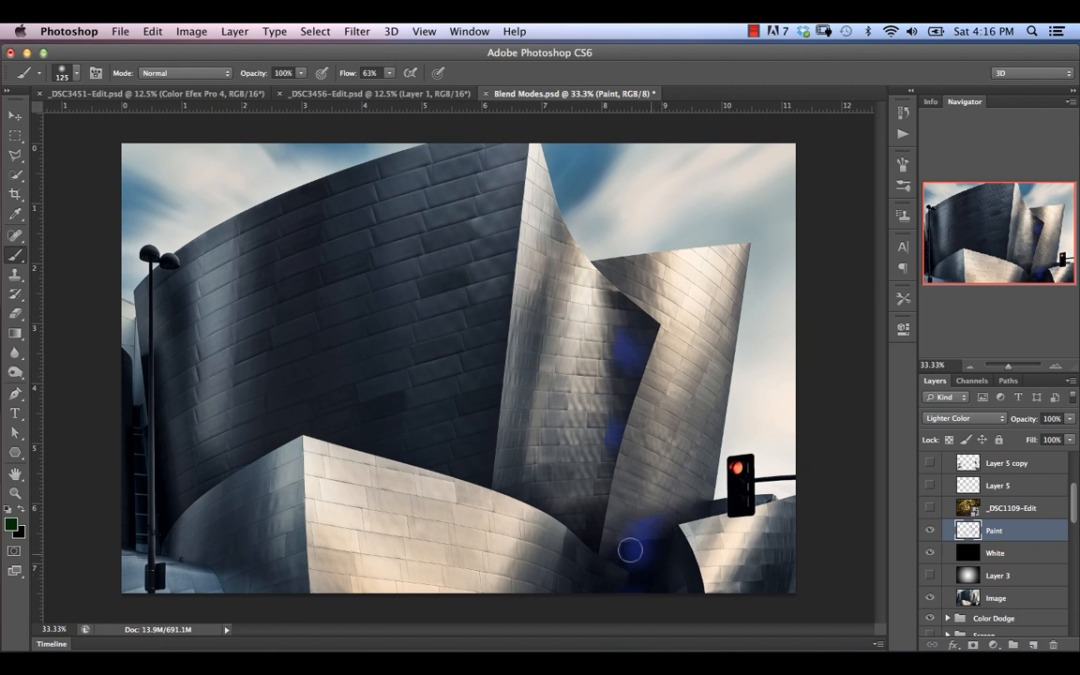
# - Open the blend mode choices for the Paint layer in the Linear Dodge group
pyautogui.click(962, 418)
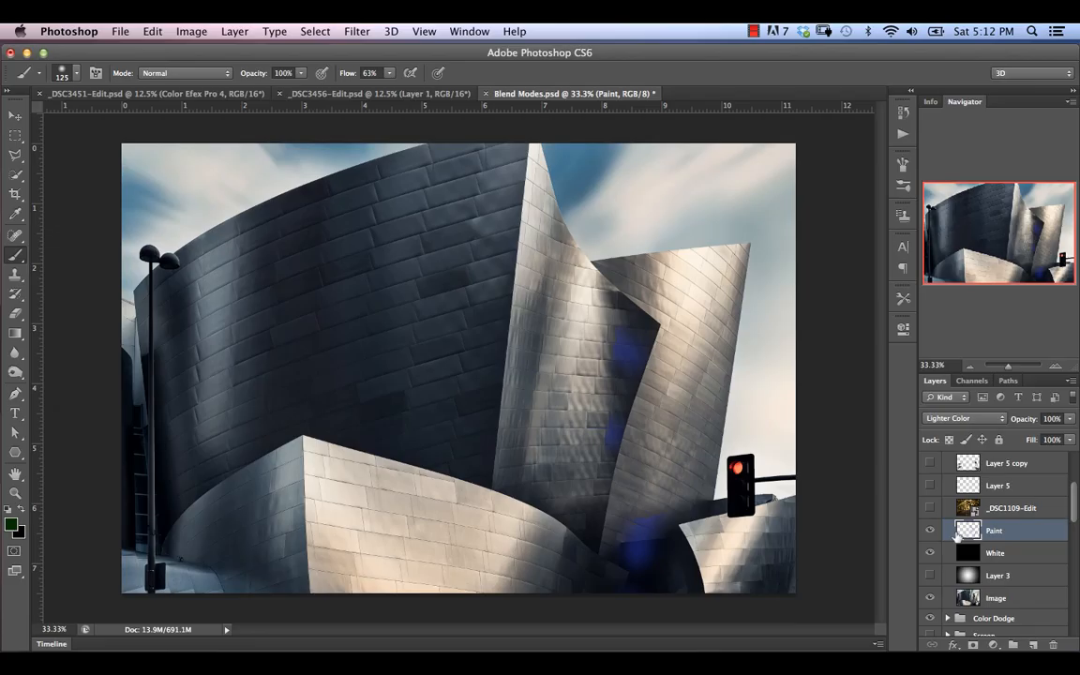
pyautogui.click(964, 418)
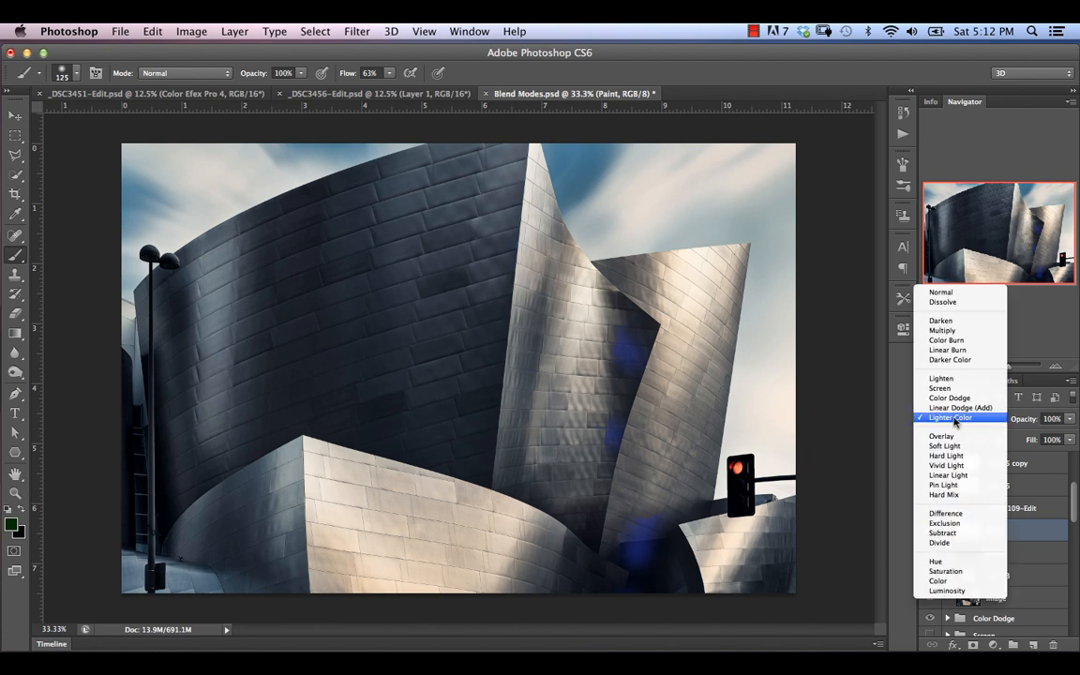